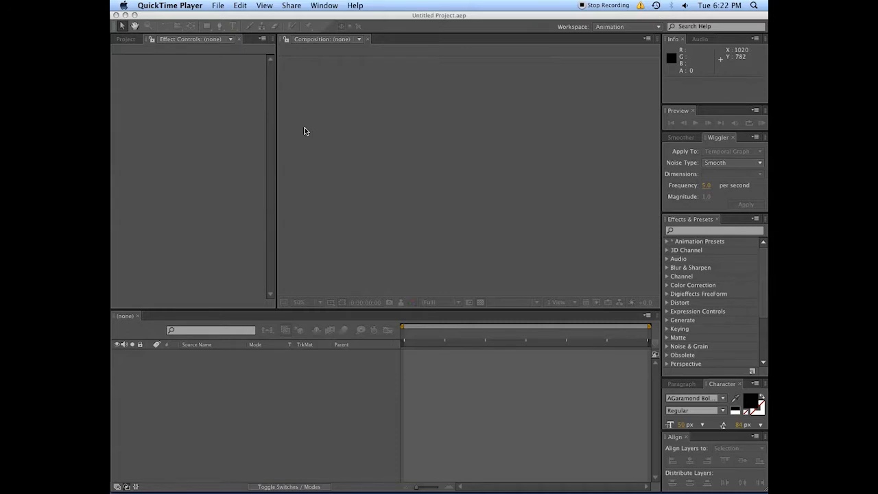
# Step: Switch to Premiere Pro and scrub through the edited clips of Sequence 01 from the opening color matte to the closing one
pyautogui.press('F3')
pyautogui.click(422, 127)
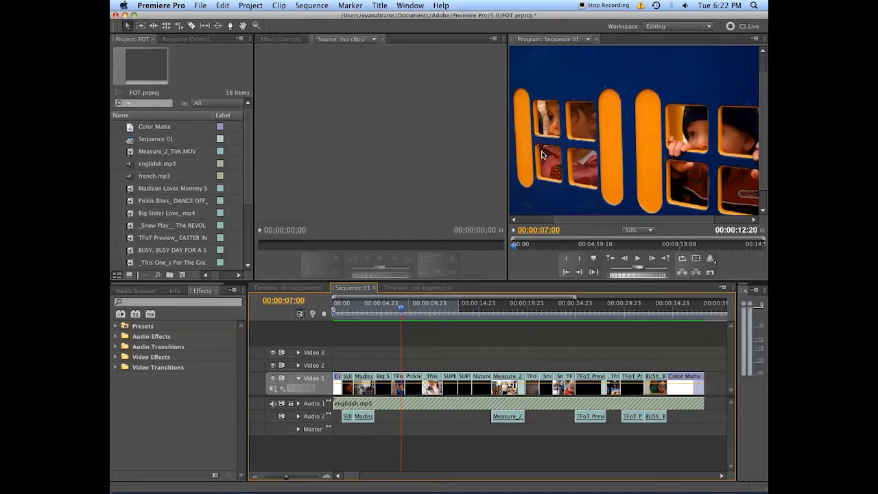
pyautogui.moveTo(476, 304); pyautogui.dragTo(542, 305)
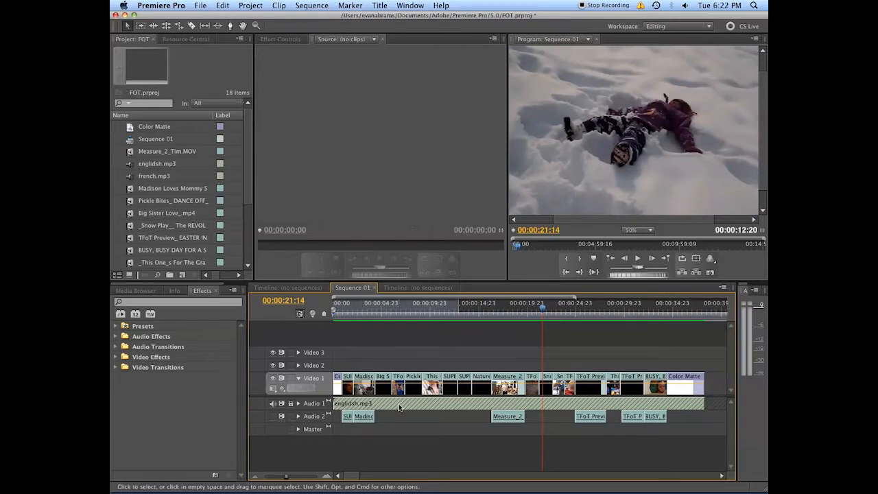
pyautogui.click(349, 312)
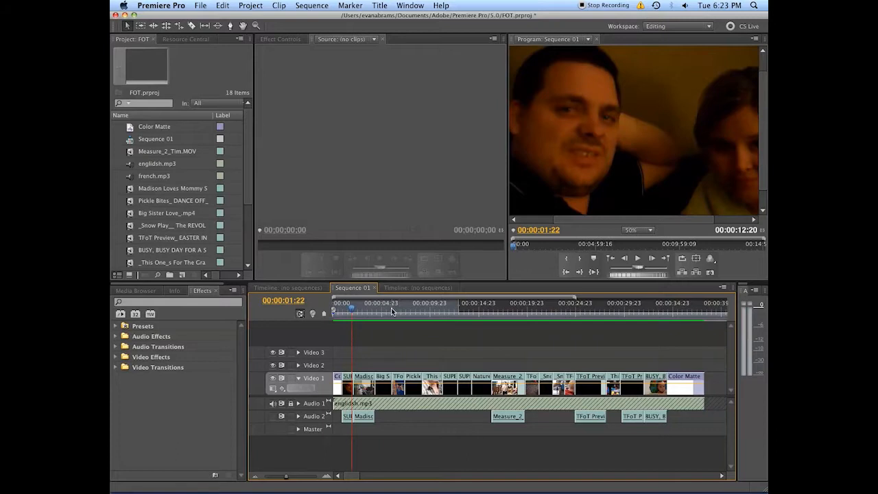
pyautogui.moveTo(391, 307); pyautogui.dragTo(403, 306)
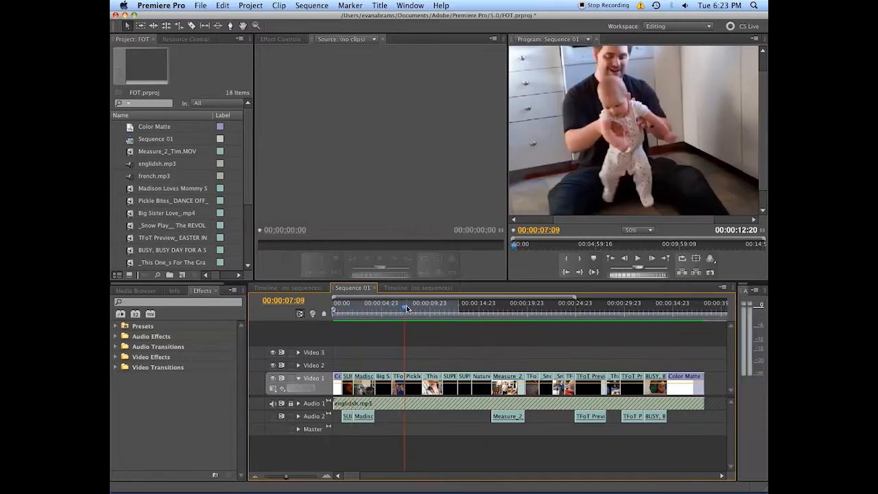
pyautogui.click(337, 310)
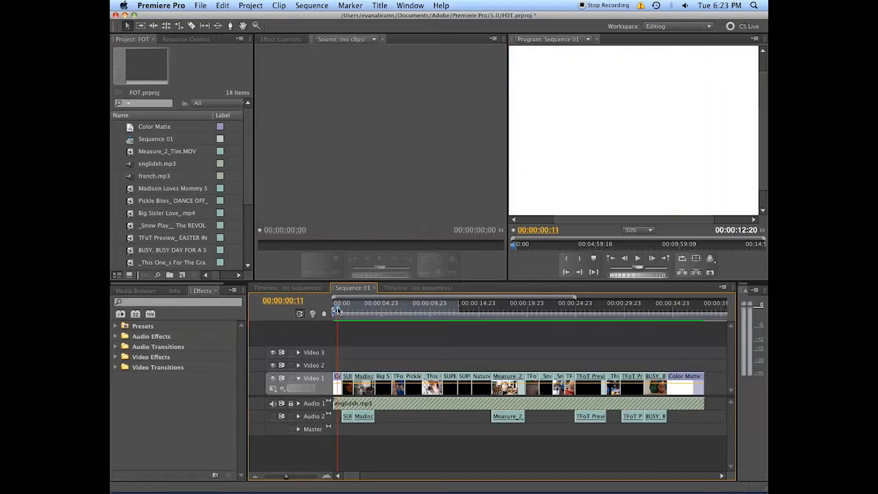
pyautogui.moveTo(338, 310); pyautogui.dragTo(350, 307)
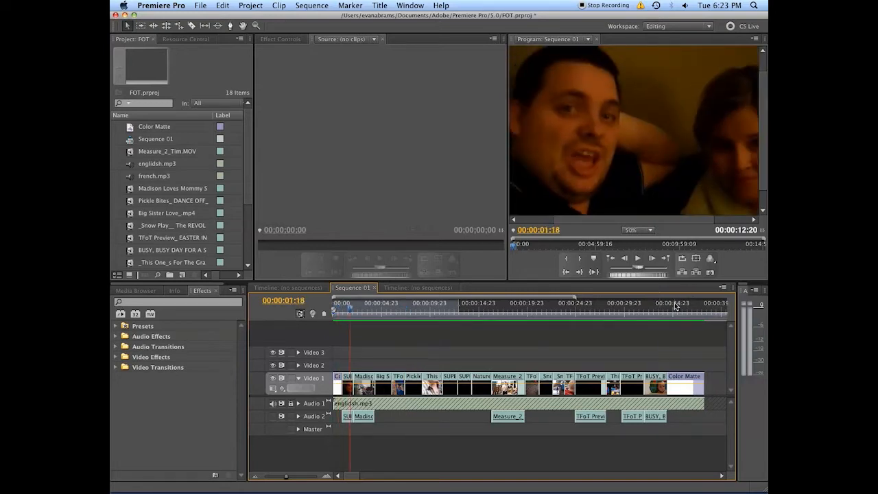
pyautogui.click(676, 307)
pyautogui.moveTo(675, 307); pyautogui.dragTo(680, 308)
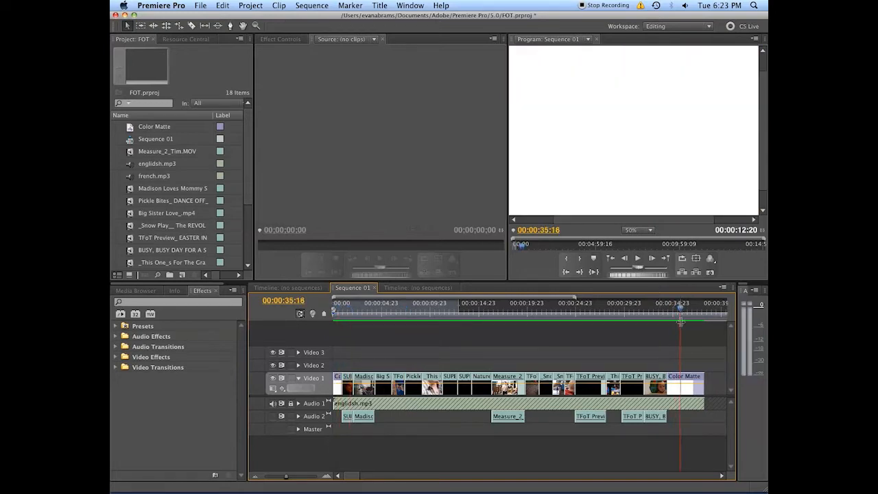
pyautogui.click(342, 309)
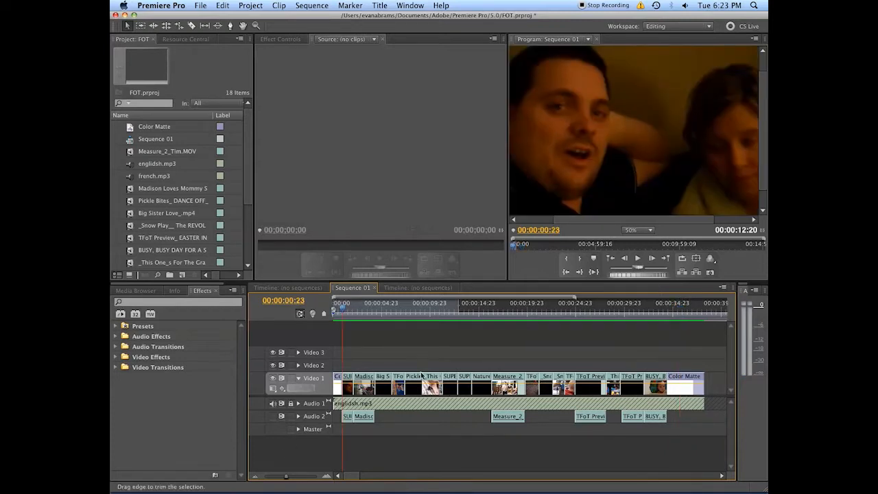
pyautogui.click(362, 309)
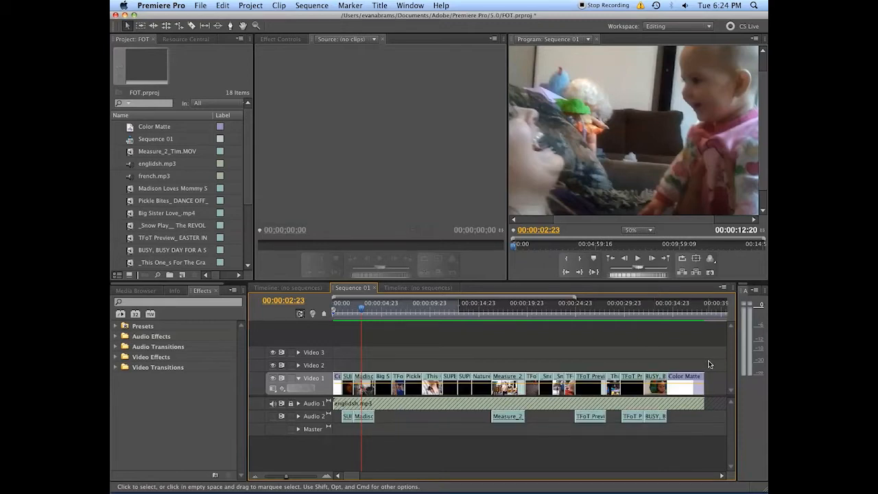
# Step: Copy all timeline clips from Premiere Pro into a new HDV/HDTV 720 25 composition in After Effects, with a duration of 0:00:38:08
pyautogui.moveTo(708, 361); pyautogui.dragTo(337, 386)
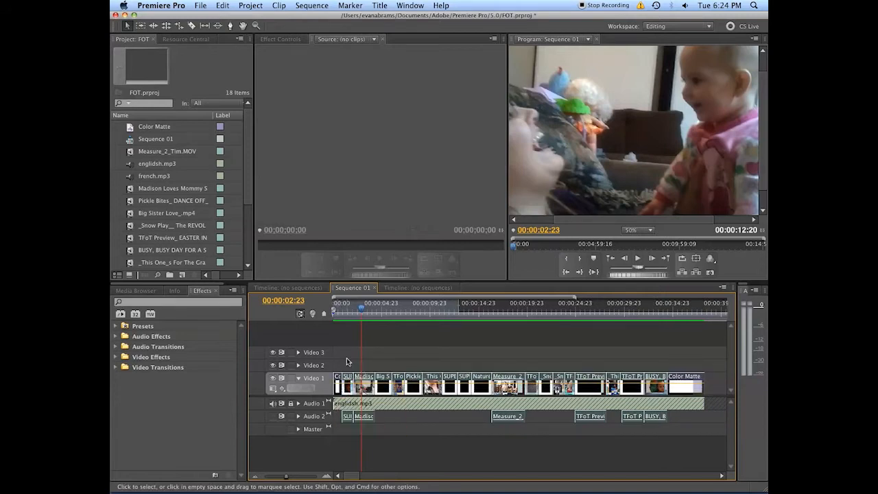
pyautogui.press('F3')
pyautogui.click(411, 122)
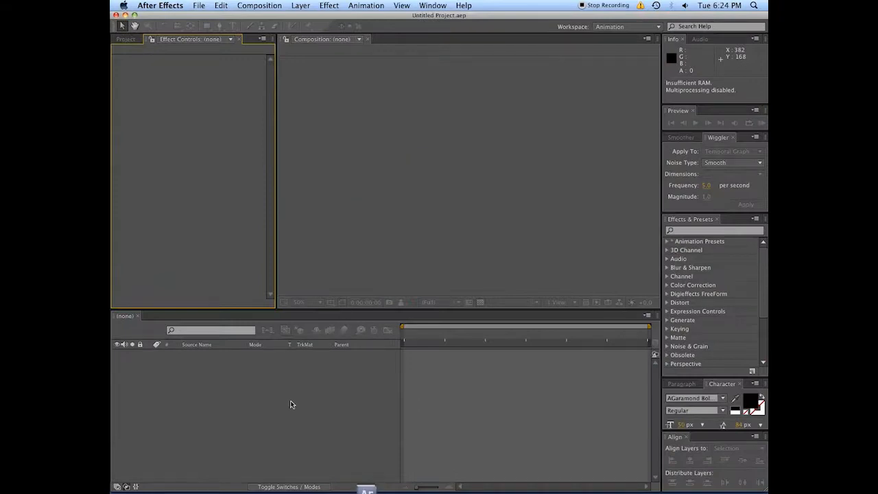
pyautogui.press('super+n')
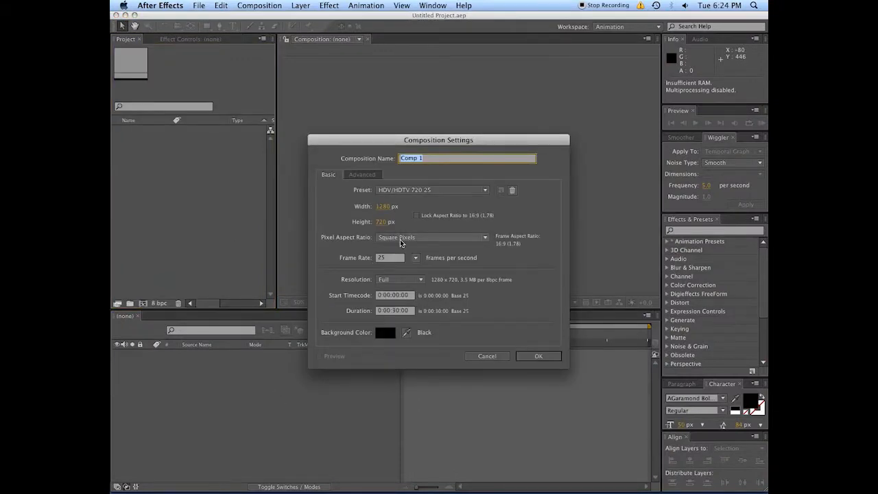
pyautogui.press('Return')
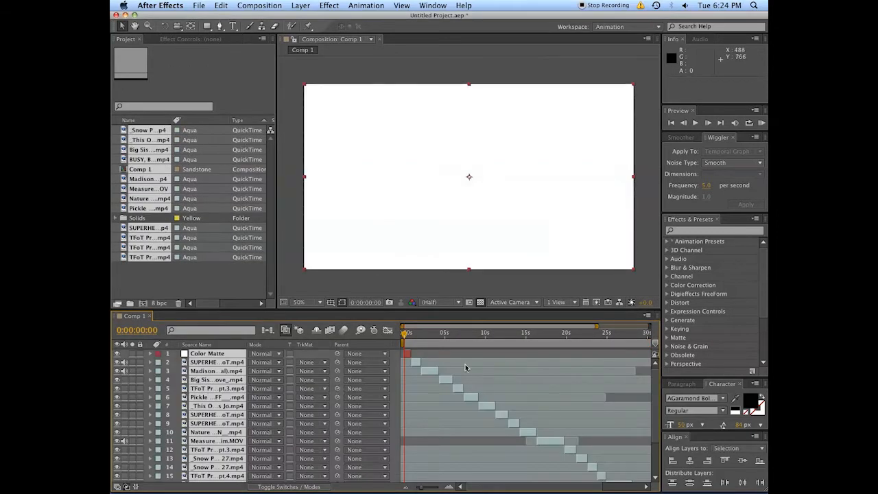
# Step: Examine the pasted clip layers down to the last one and scrub the composition to about 17 seconds
pyautogui.scroll(-3, 481, 402)
pyautogui.scroll(-2, 481, 402)
pyautogui.moveTo(473, 487); pyautogui.dragTo(541, 486)
pyautogui.click(604, 334)
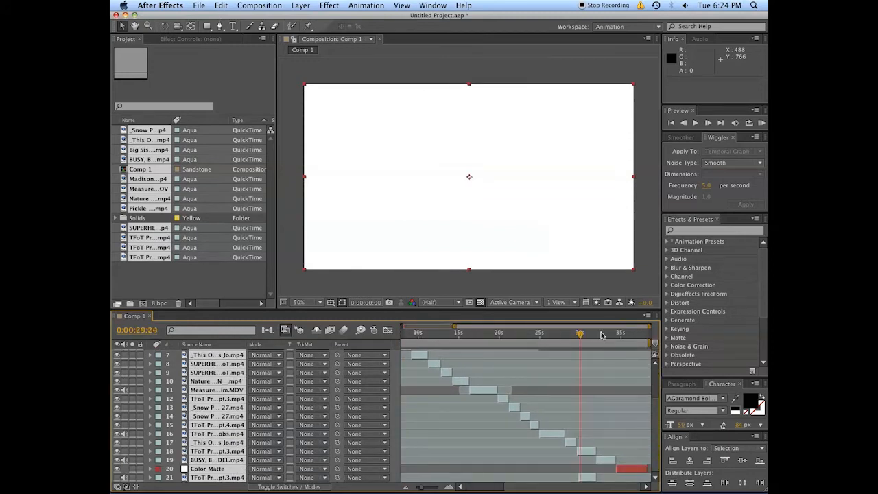
pyautogui.moveTo(603, 334); pyautogui.dragTo(478, 346)
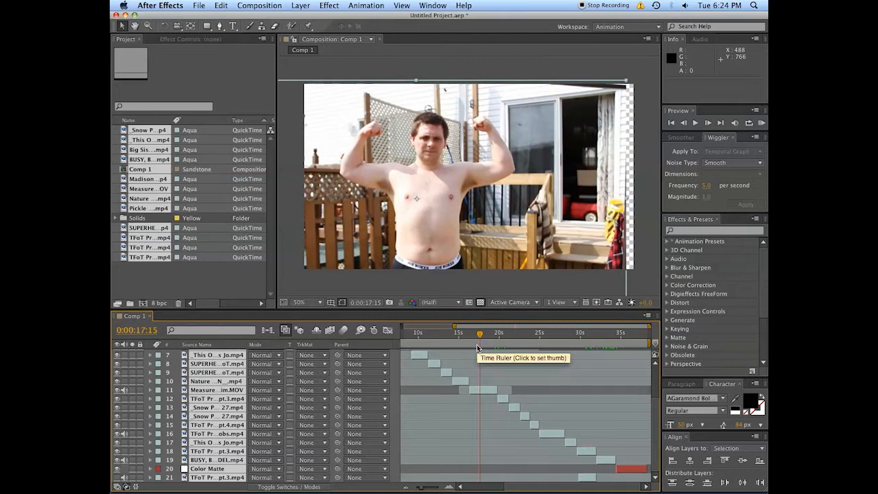
pyautogui.scroll(3, 483, 394)
pyautogui.hscroll(-5, 415, 465)
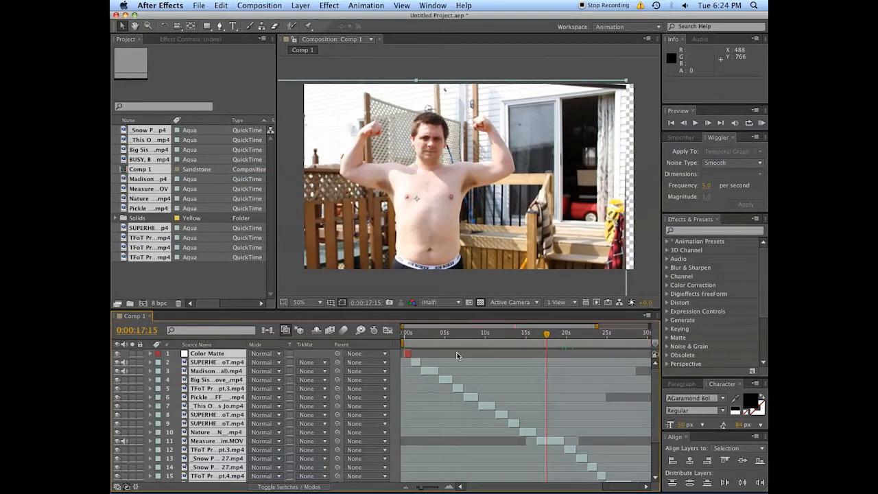
# Step: Deselect the pasted layers and rename the composition Comp 1 as Footage
pyautogui.click(458, 352)
pyautogui.click(201, 288)
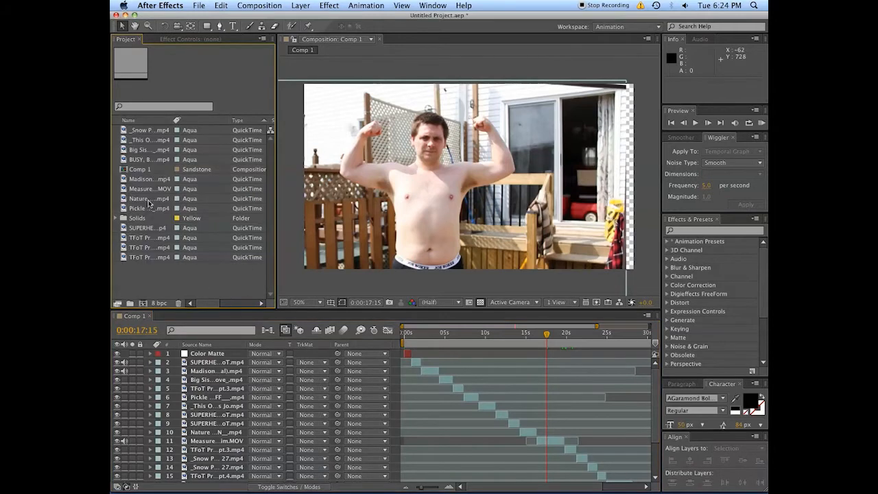
pyautogui.click(149, 169)
pyautogui.press('Return')
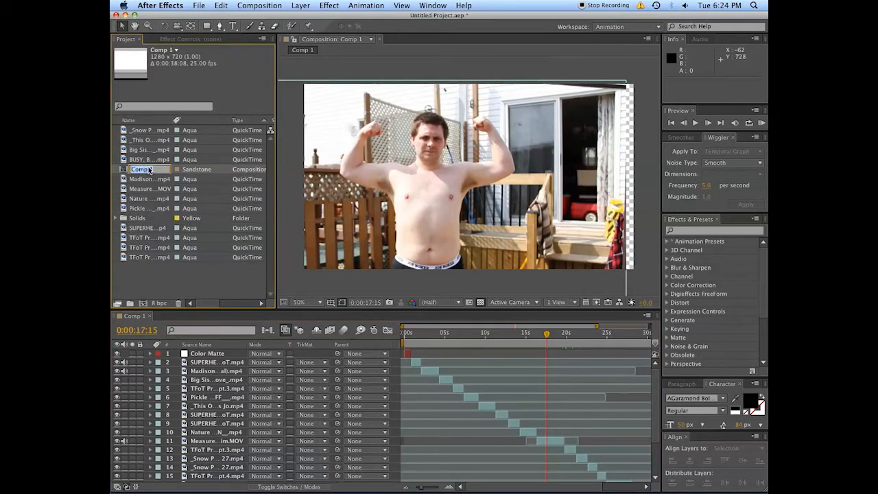
pyautogui.write('Footage')
pyautogui.press('Return')
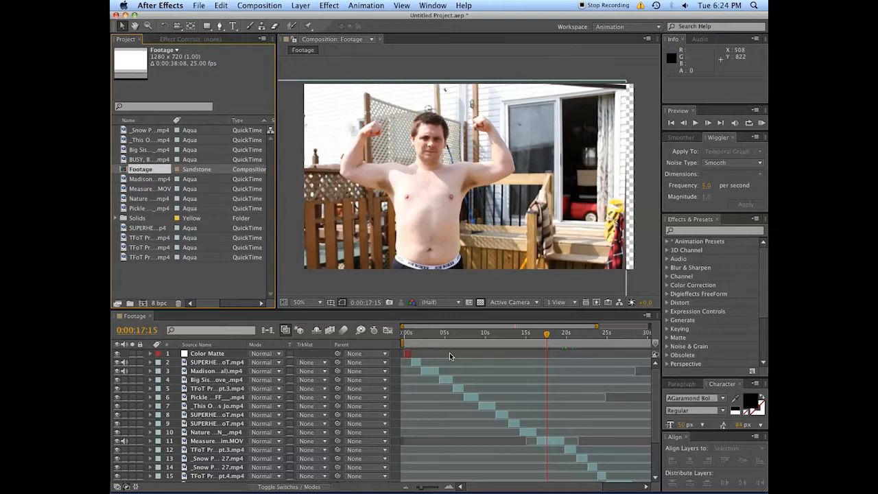
# Step: Scrub through the Footage composition to preview the clips up to about 0:00:11:18
pyautogui.click(180, 282)
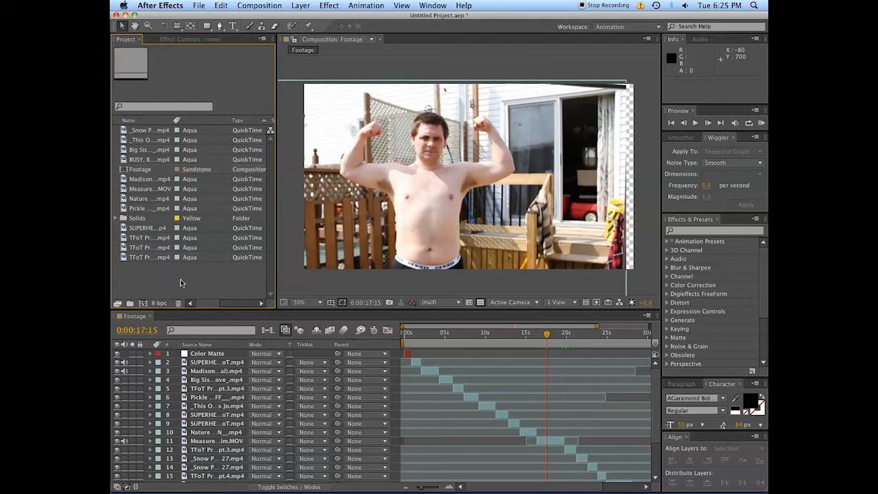
pyautogui.click(423, 335)
pyautogui.moveTo(423, 334); pyautogui.dragTo(442, 336)
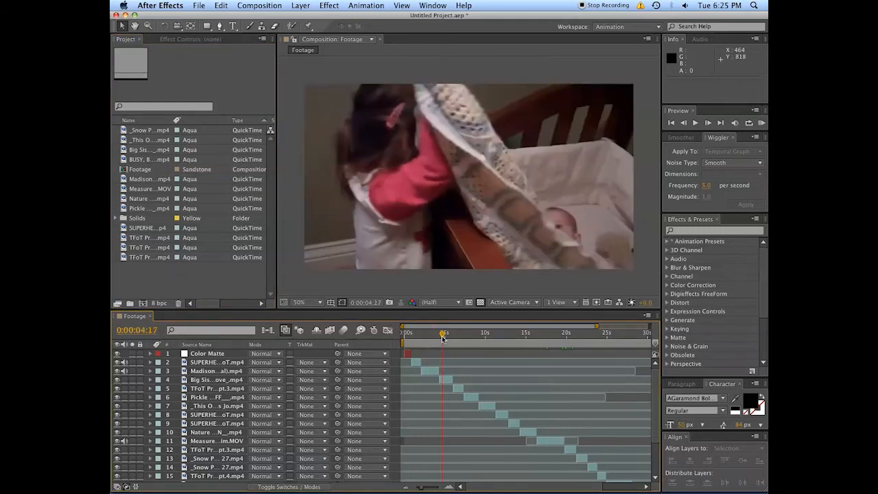
pyautogui.click(497, 335)
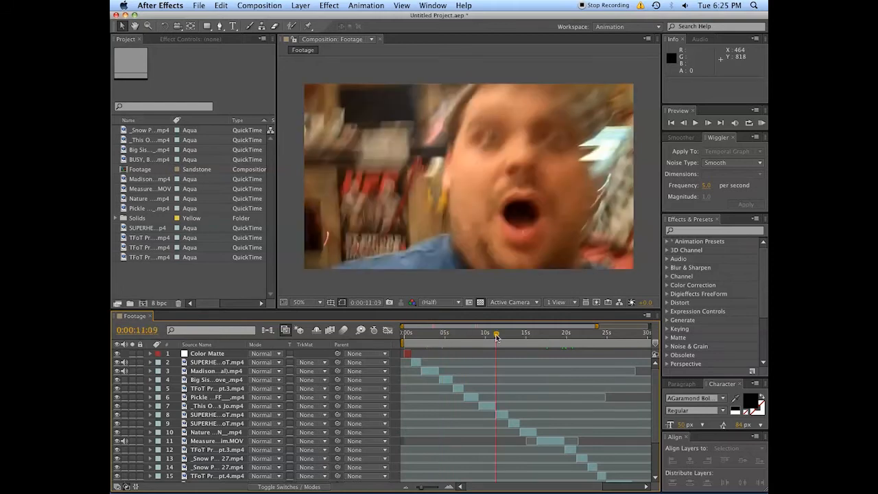
pyautogui.moveTo(496, 336); pyautogui.dragTo(499, 336)
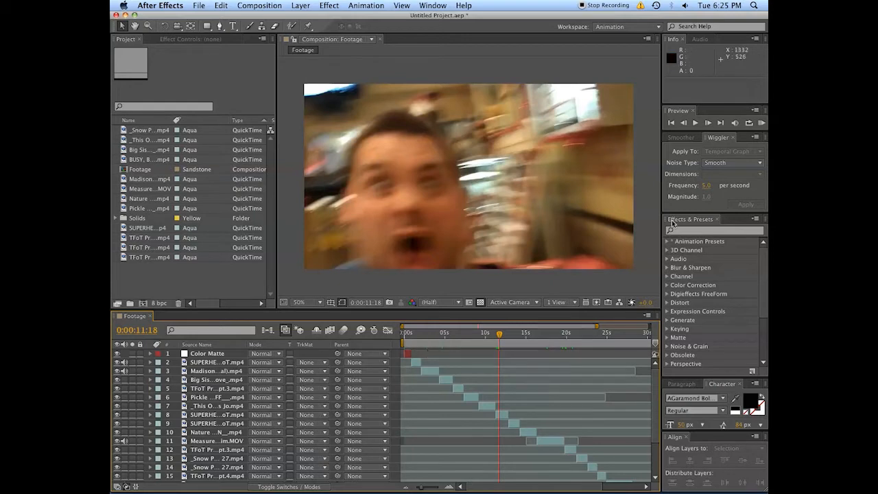
# Step: Add a black solid layer at composition size, 1280 x 720 px, above all the clips
pyautogui.click(631, 354)
pyautogui.click(259, 6)
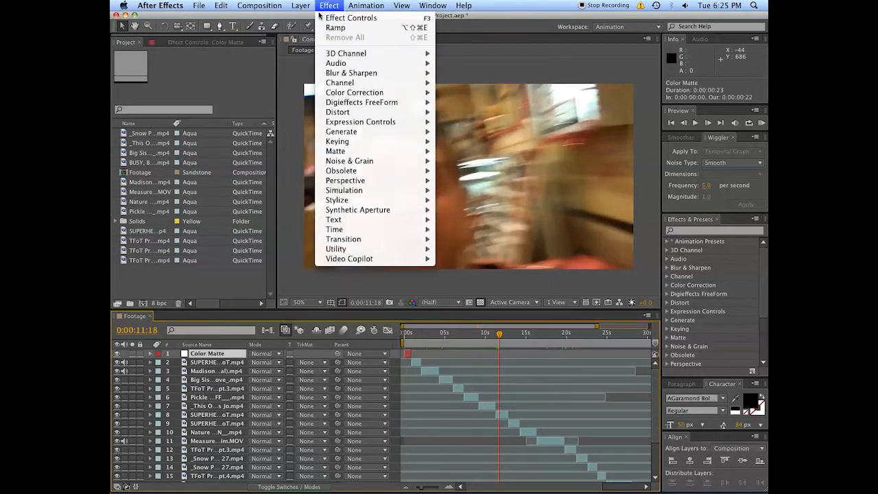
pyautogui.moveTo(307, 20)
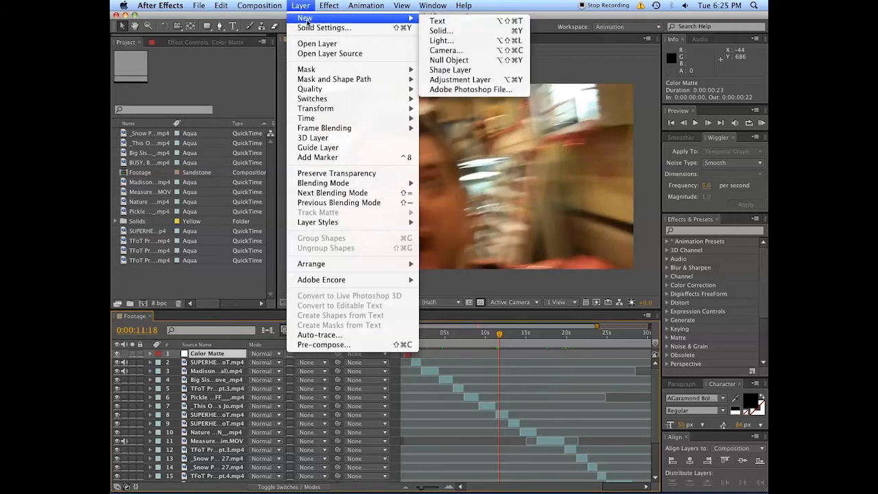
pyautogui.click(453, 34)
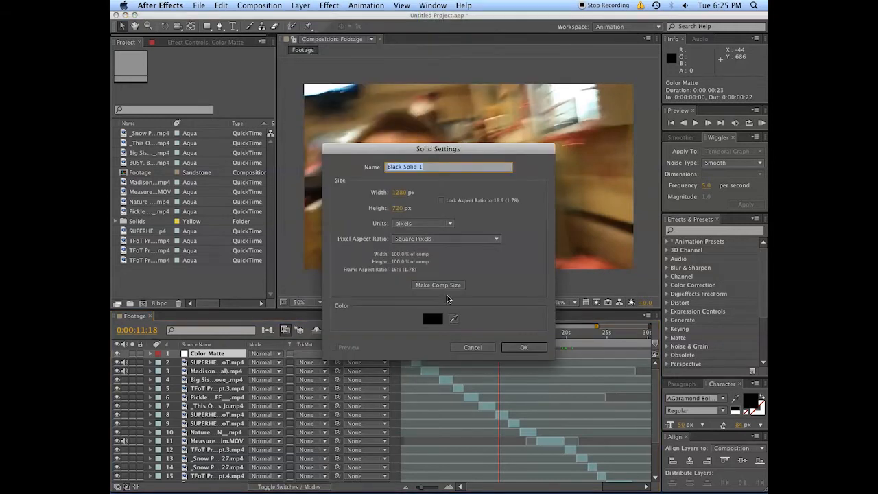
pyautogui.click(451, 288)
pyautogui.click(523, 347)
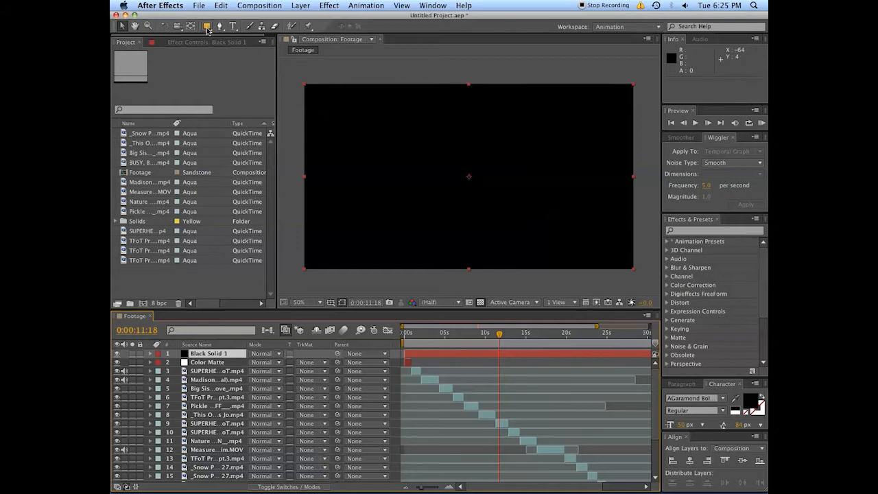
# Step: Add a rounded rectangle mask covering the entire black solid
pyautogui.moveTo(208, 30); pyautogui.dragTo(258, 46)
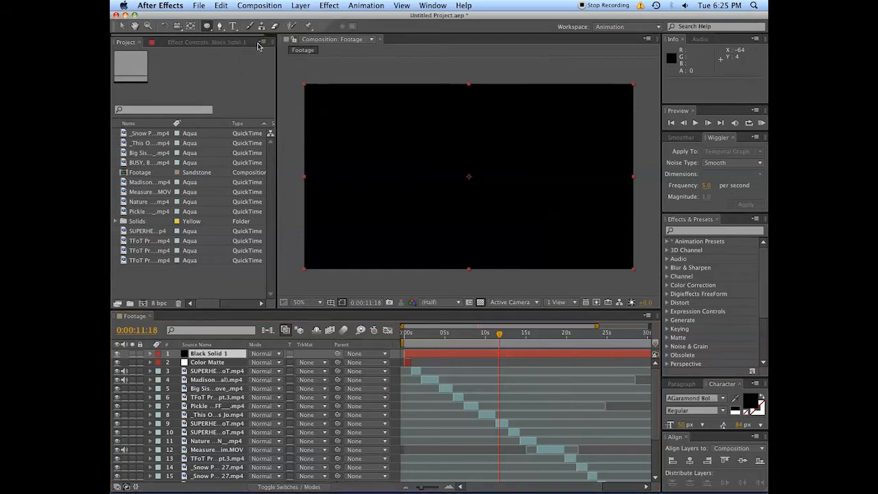
pyautogui.moveTo(207, 29); pyautogui.dragTo(233, 30)
pyautogui.doubleClick(210, 28)
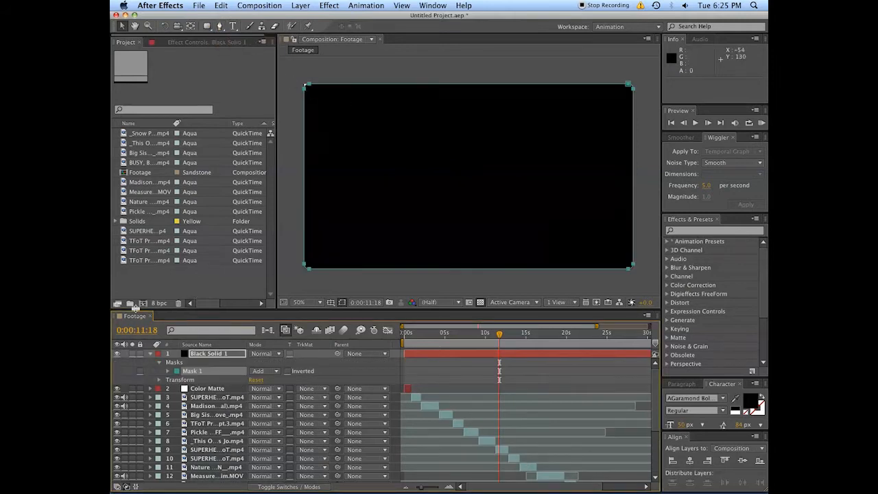
# Step: Show the title/action safe guides and scale the solid's mask uniformly about its center to about 95.3%
pyautogui.click(335, 306)
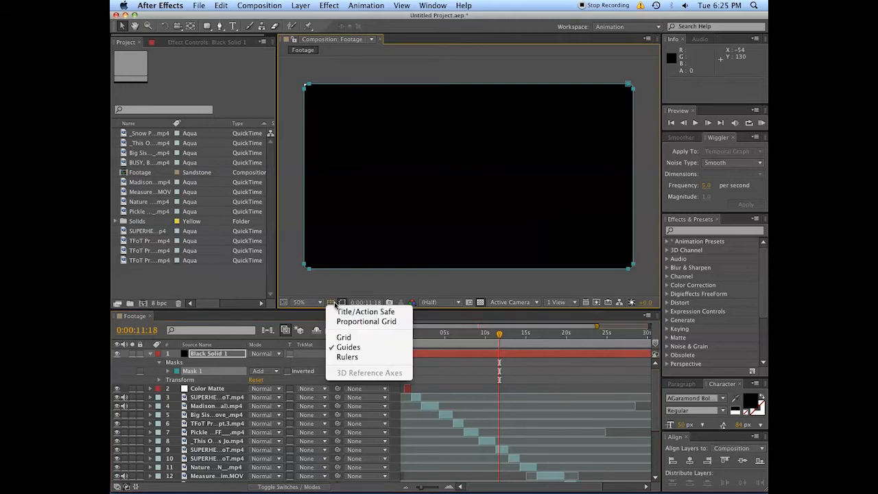
pyautogui.click(338, 309)
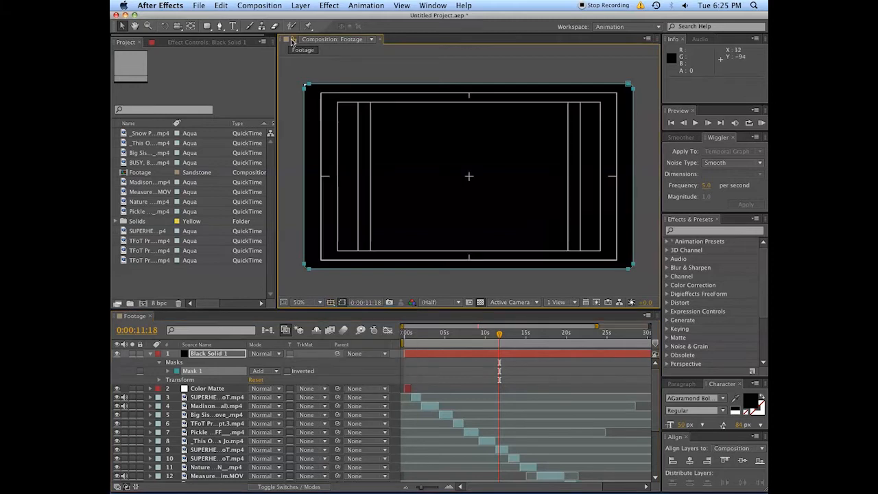
pyautogui.doubleClick(307, 86)
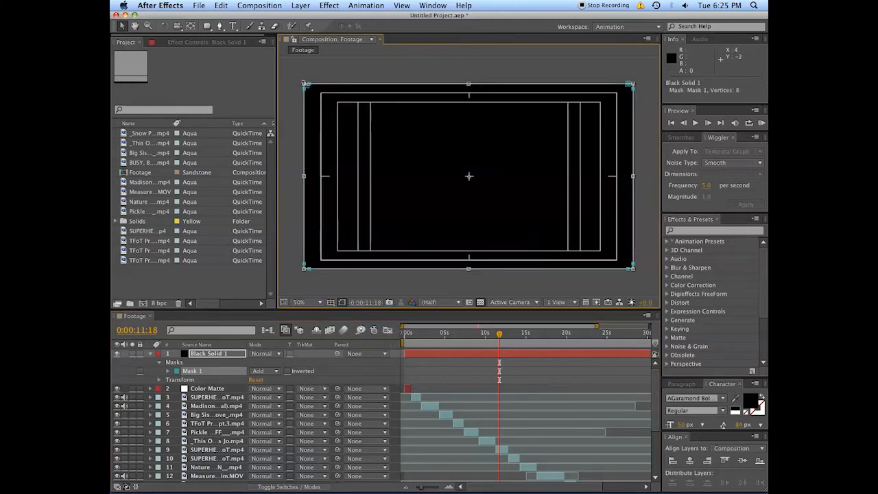
pyautogui.moveTo(304, 83); pyautogui.dragTo(314, 89)
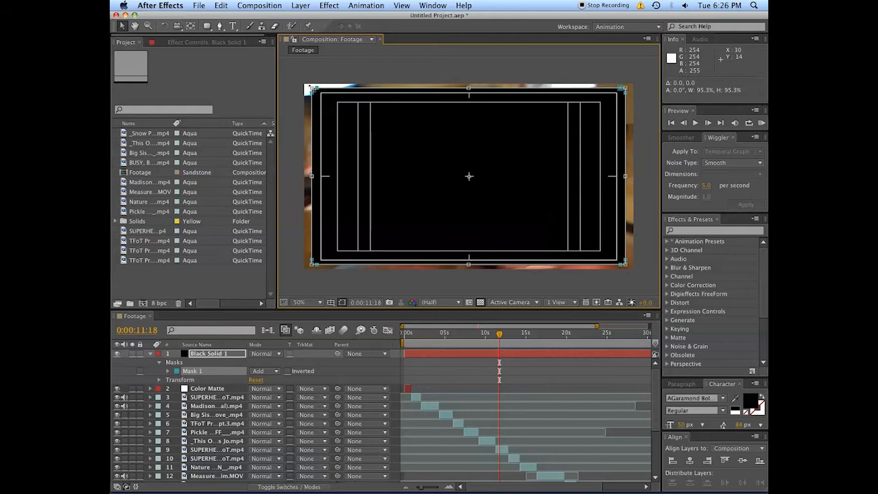
# Step: Set the black solid's mask mode to Subtract and hide the title/action safe guides
pyautogui.click(264, 371)
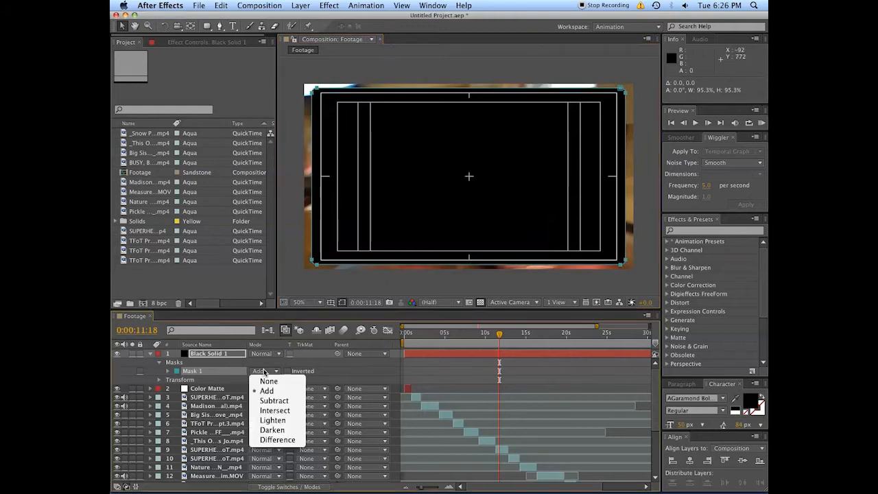
pyautogui.click(269, 394)
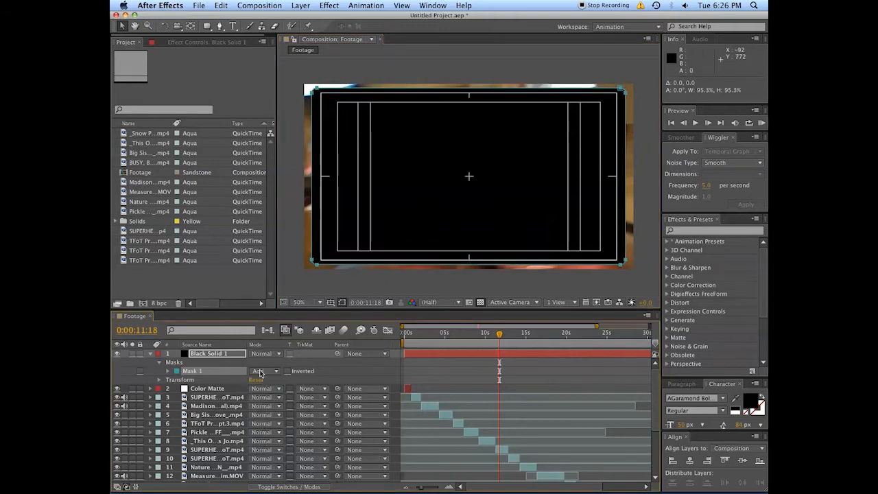
pyautogui.click(260, 371)
pyautogui.click(270, 402)
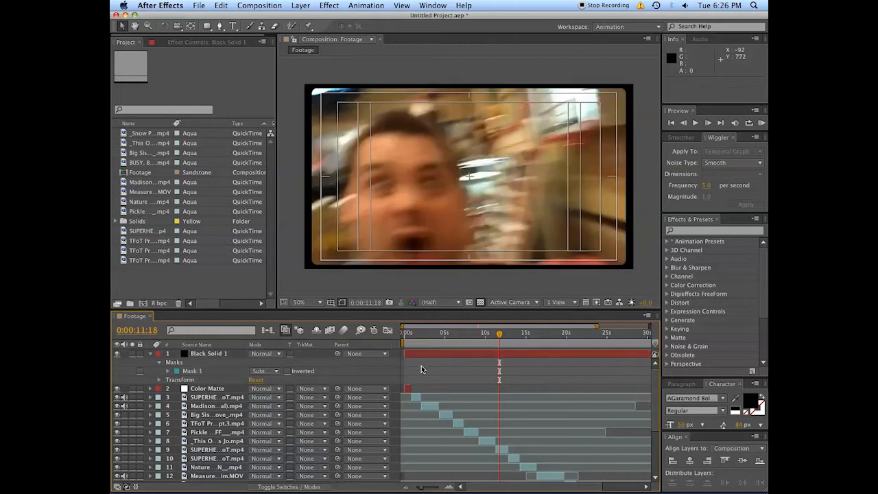
pyautogui.click(421, 364)
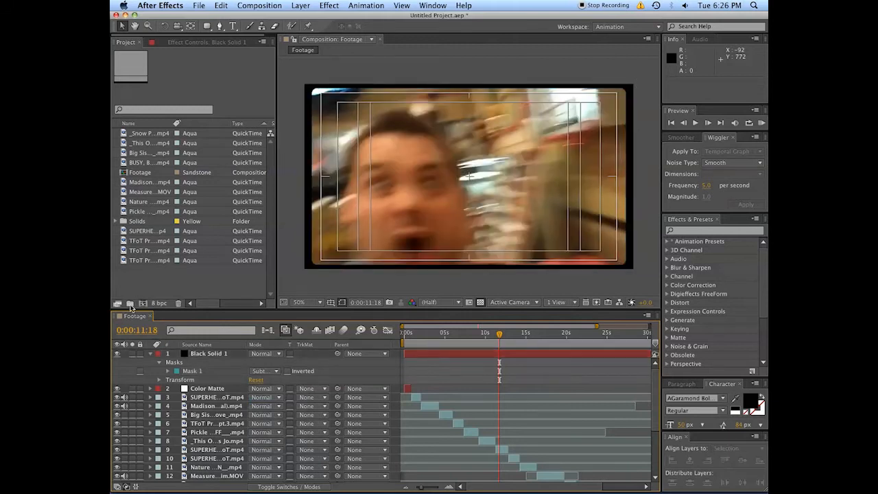
pyautogui.click(332, 302)
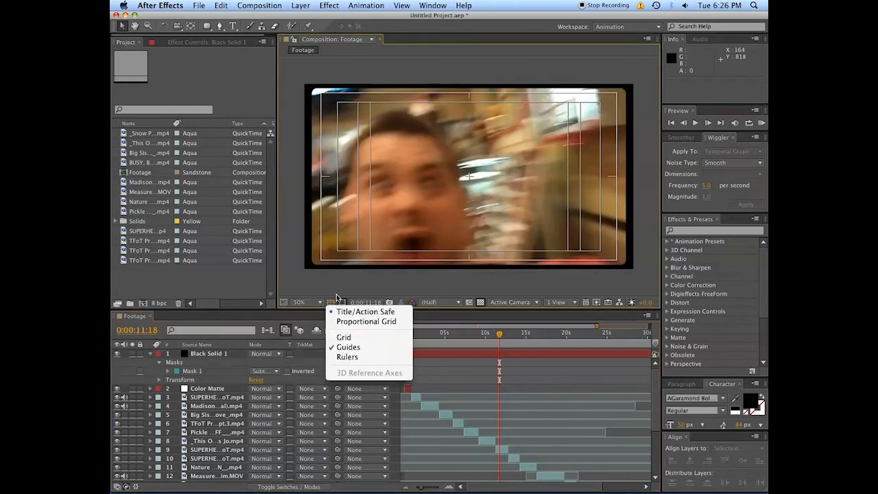
pyautogui.click(338, 311)
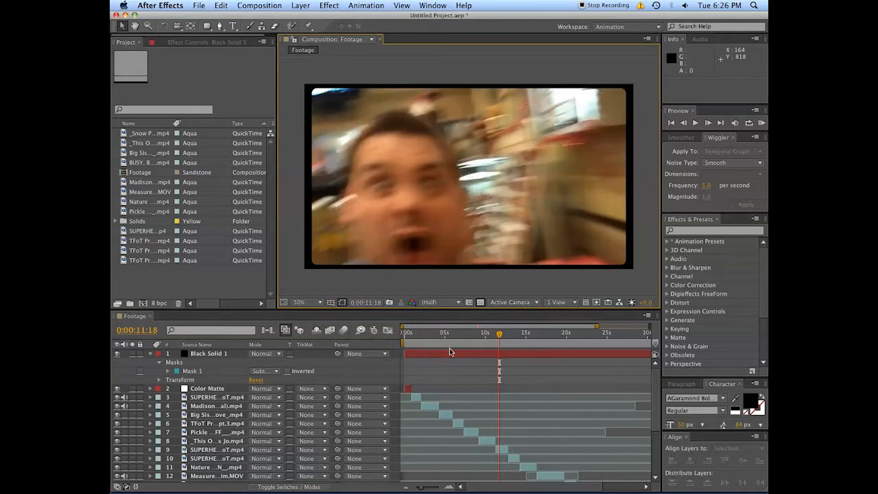
# Step: Apply Fast Blur to the black solid with a blurriness of 2.0
pyautogui.click(482, 354)
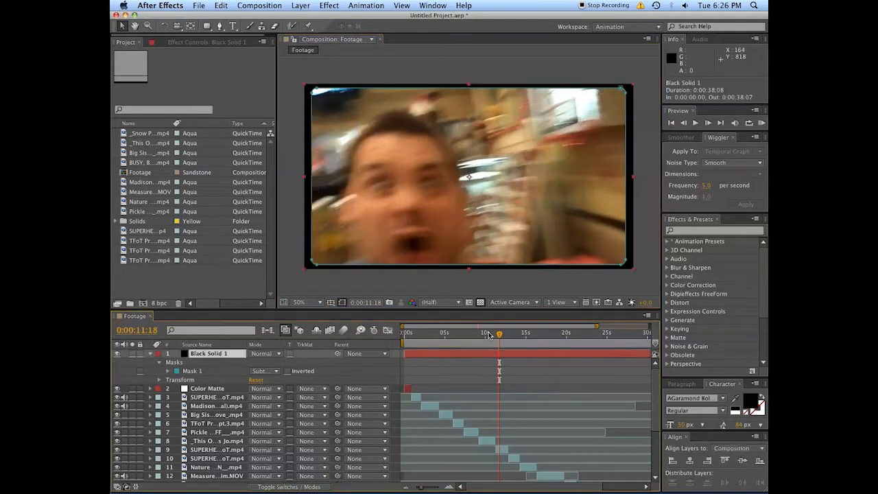
pyautogui.click(697, 231)
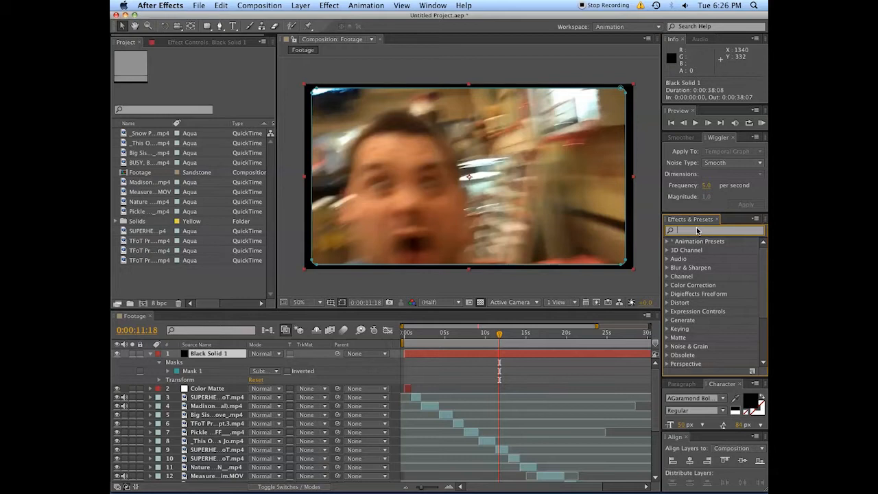
pyautogui.write('fast')
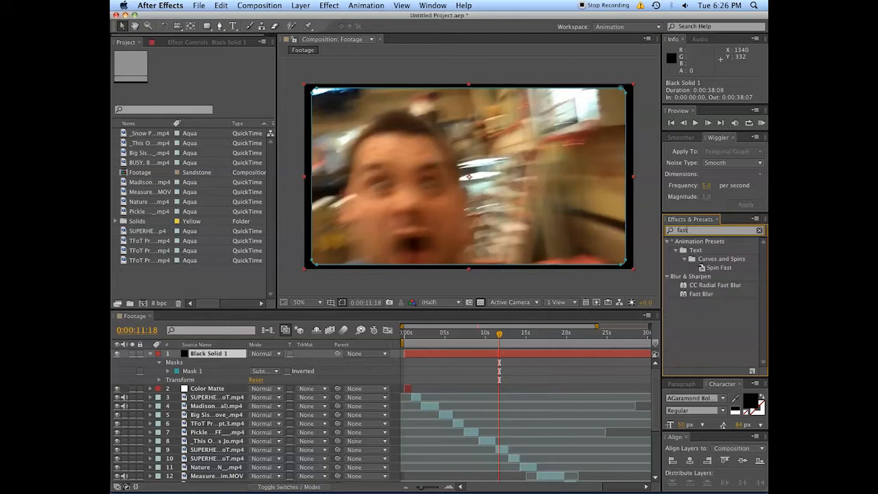
pyautogui.doubleClick(713, 295)
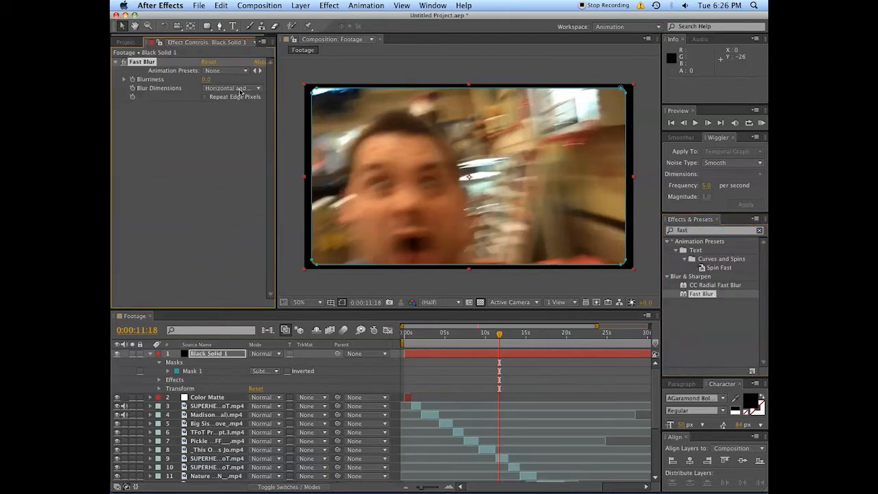
pyautogui.click(205, 79)
pyautogui.press('Return')
pyautogui.click(173, 160)
# Step: Apply Roughen Edges to the black solid and move Fast Blur below it in the effect order
pyautogui.doubleClick(690, 231)
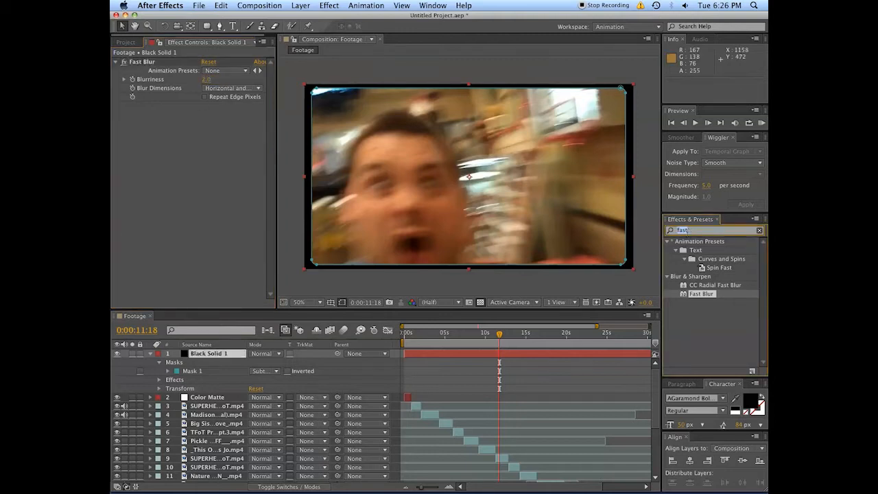
pyautogui.write('rough')
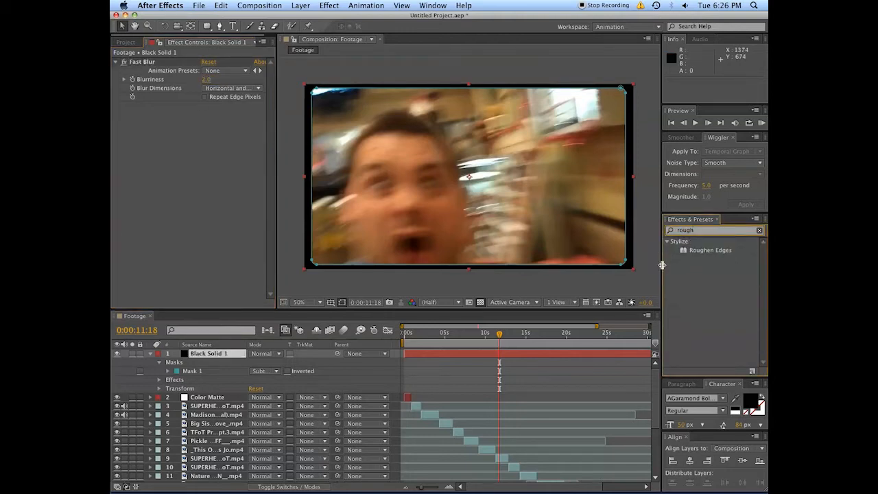
pyautogui.doubleClick(698, 251)
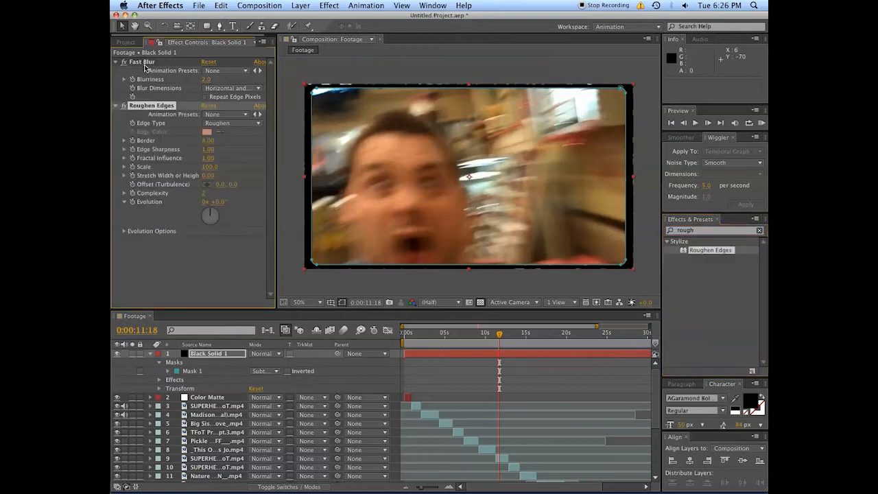
pyautogui.moveTo(145, 66); pyautogui.dragTo(172, 233)
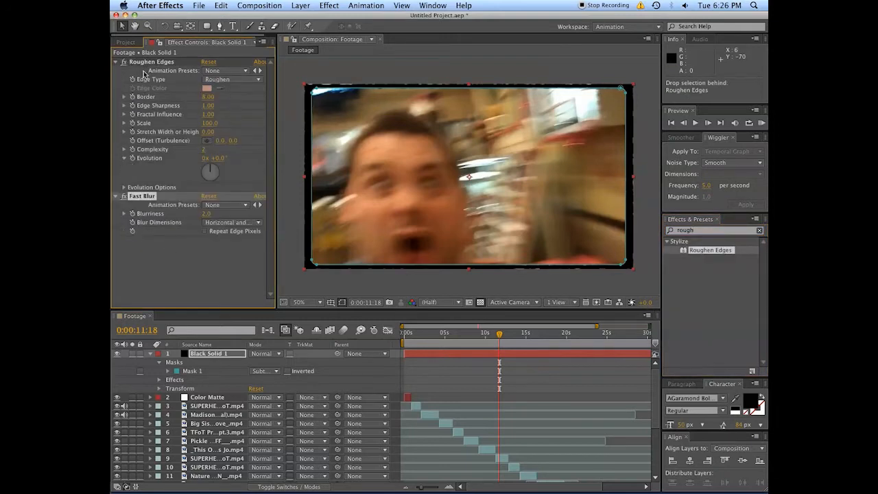
# Step: Set Roughen Edges to Border 4, Edge Sharpness 0 and Fractal Influence 0.5
pyautogui.click(208, 98)
pyautogui.write('4')
pyautogui.press('Return')
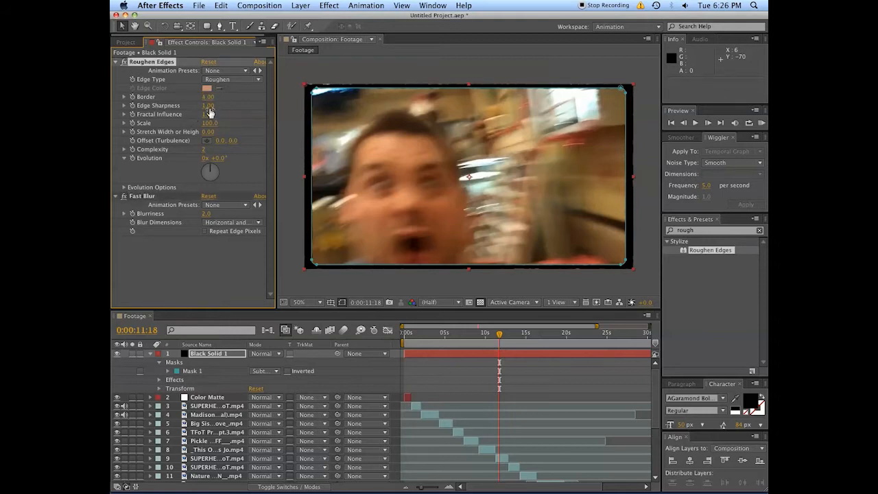
pyautogui.click(208, 106)
pyautogui.write('0')
pyautogui.press('Return')
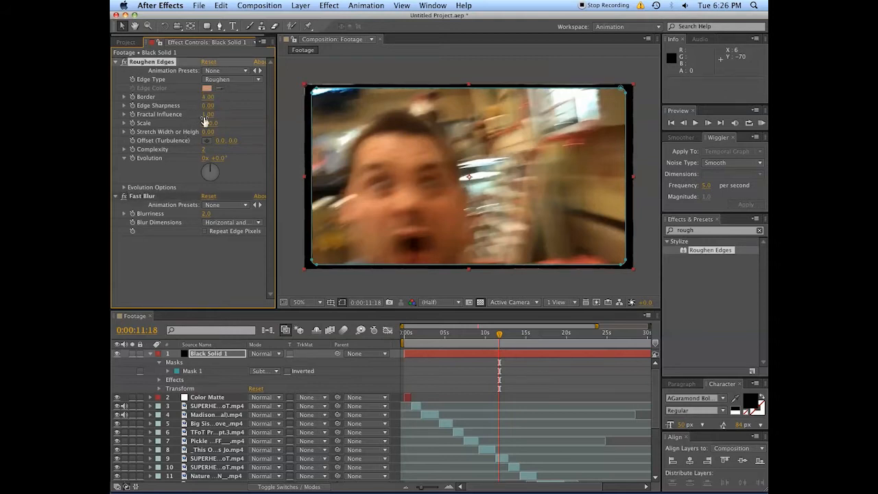
pyautogui.click(208, 113)
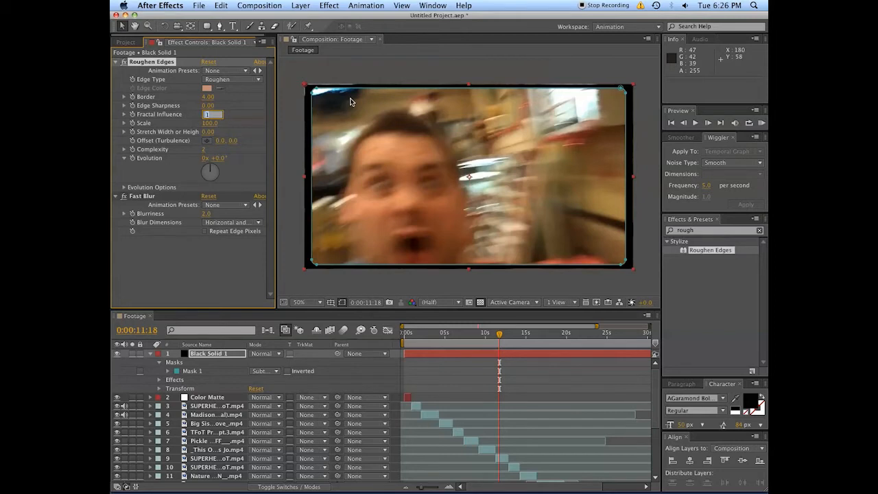
pyautogui.write('.5')
pyautogui.press('Return')
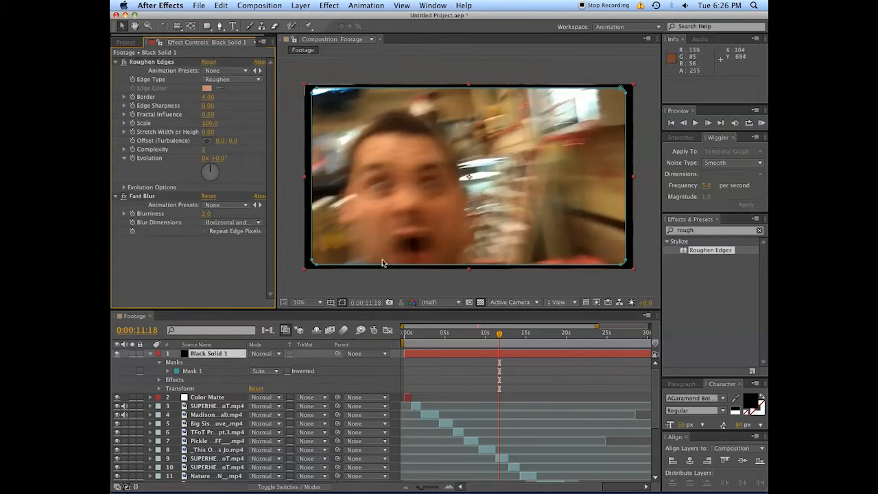
pyautogui.click(447, 391)
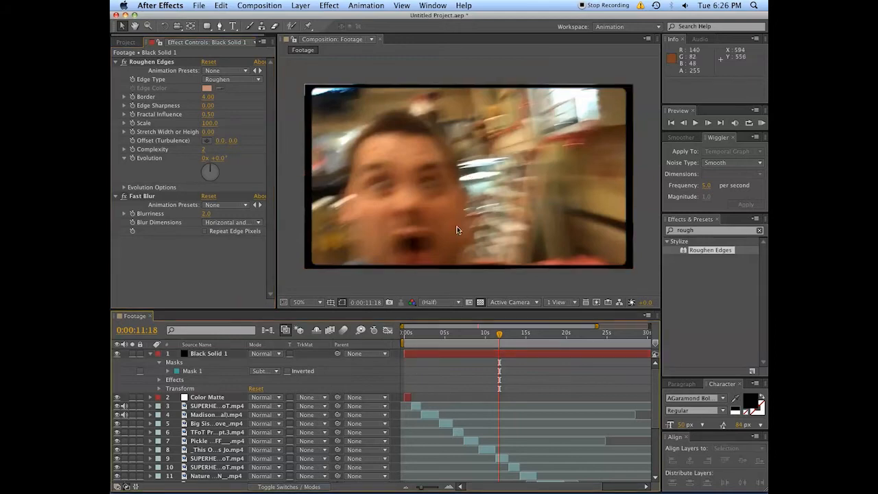
# Step: Scale the black solid layer up to 101% so its rough outer edges fall outside the frame
pyautogui.click(443, 352)
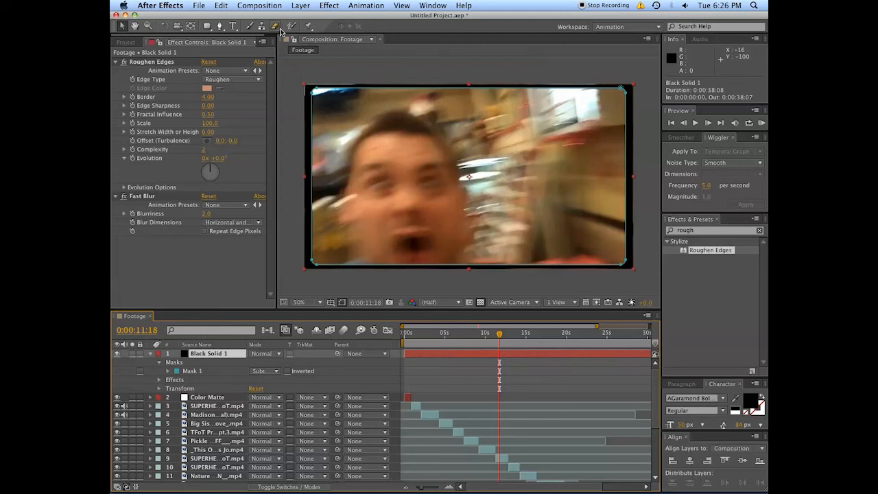
pyautogui.press('s')
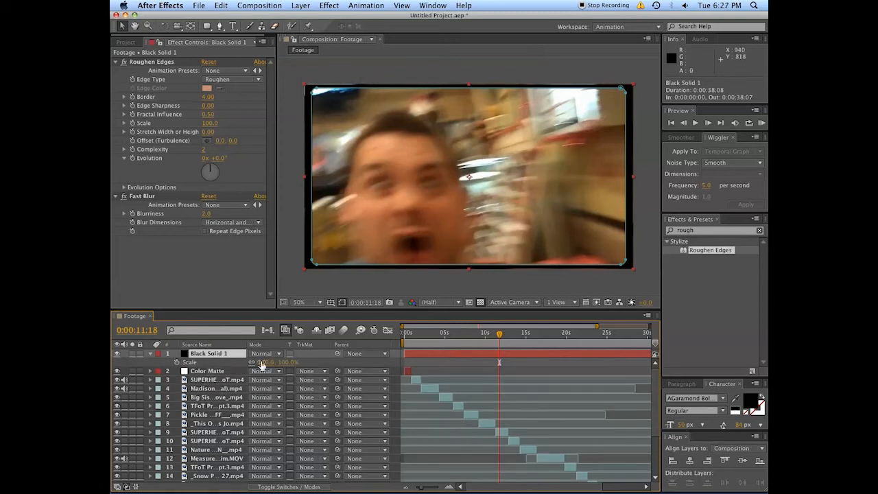
pyautogui.moveTo(263, 361); pyautogui.dragTo(263, 361)
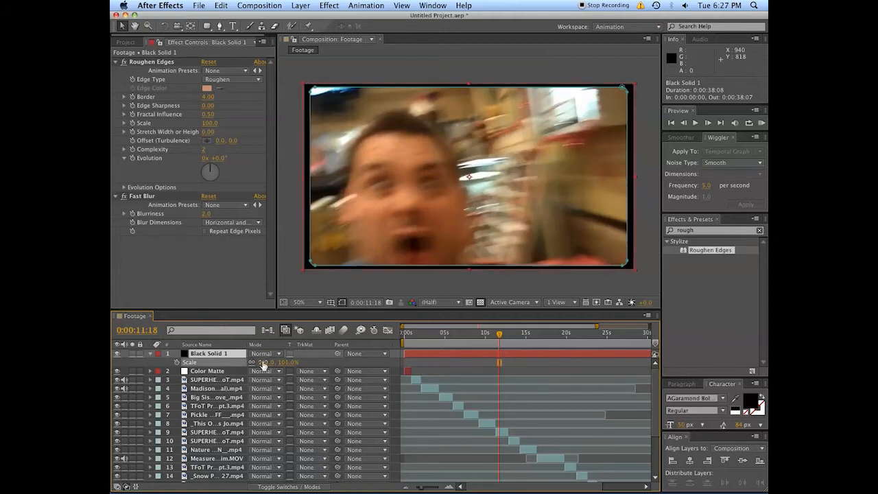
pyautogui.moveTo(263, 362); pyautogui.dragTo(263, 362)
pyautogui.click(437, 366)
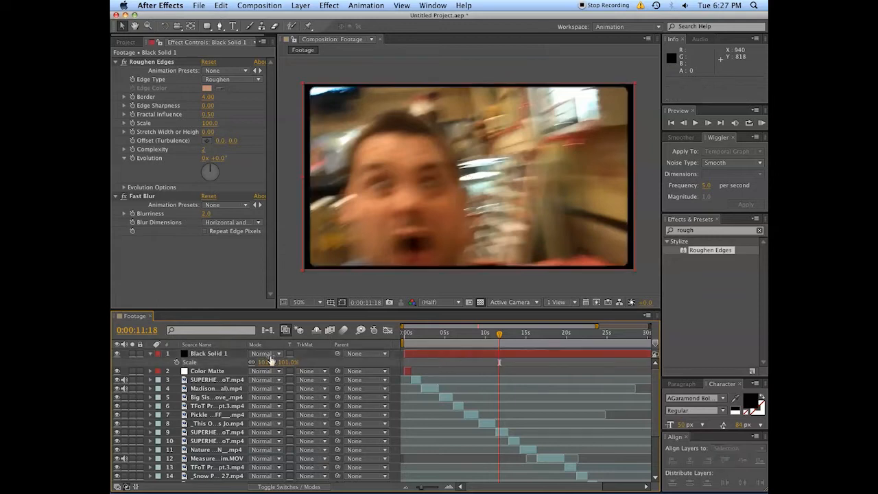
# Step: Shrink the black solid's mask slightly about its center to thicken the black frame
pyautogui.click(385, 353)
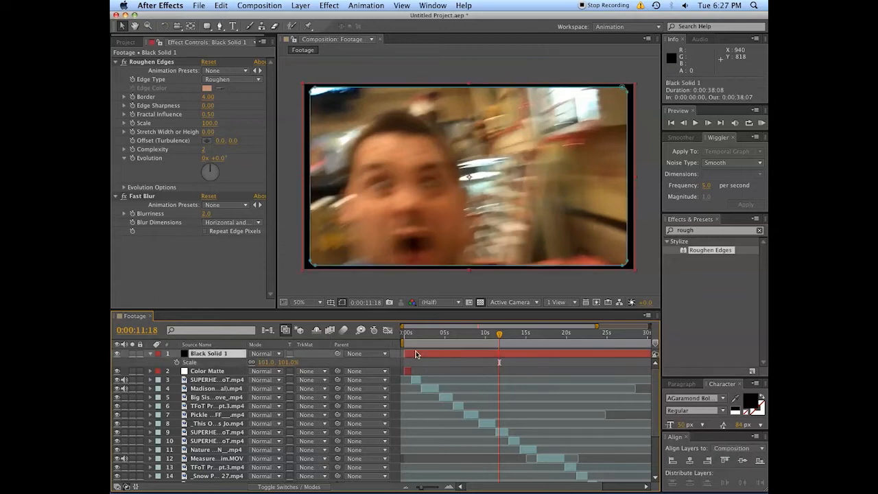
pyautogui.click(313, 266)
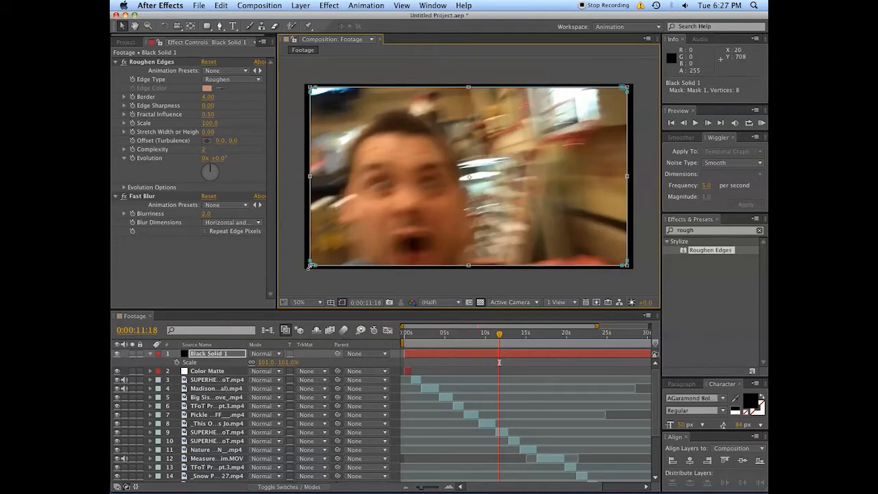
pyautogui.moveTo(308, 267); pyautogui.dragTo(313, 267)
pyautogui.click(552, 371)
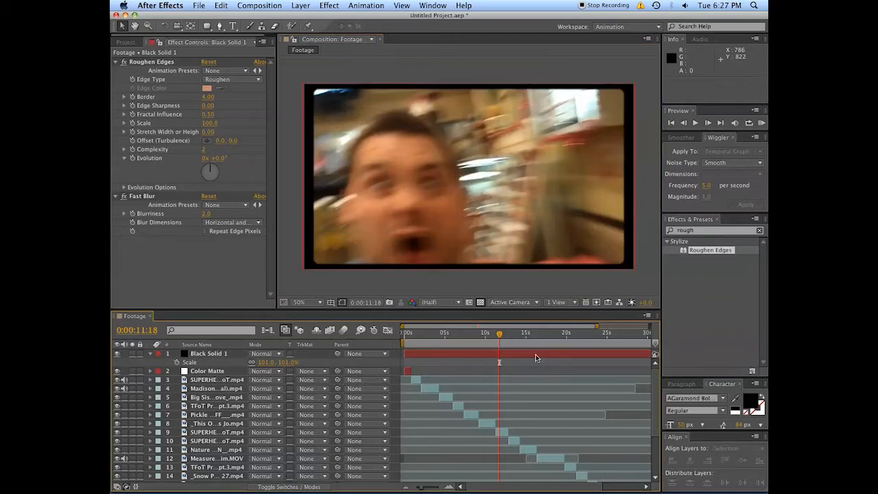
# Step: Pre-compose the Color Matte layer as Color Matte Comp 1, leaving attributes in Footage, then open that composition at 0:00:00:22
pyautogui.click(221, 371)
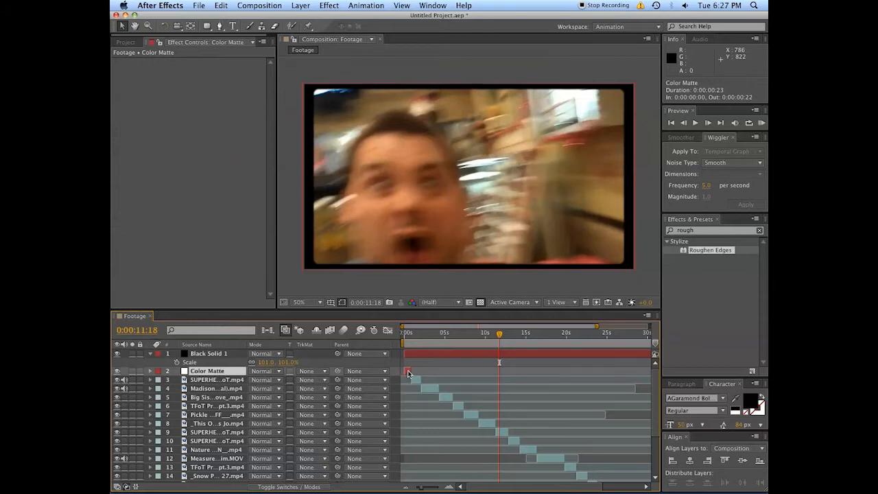
pyautogui.rightClick(196, 371)
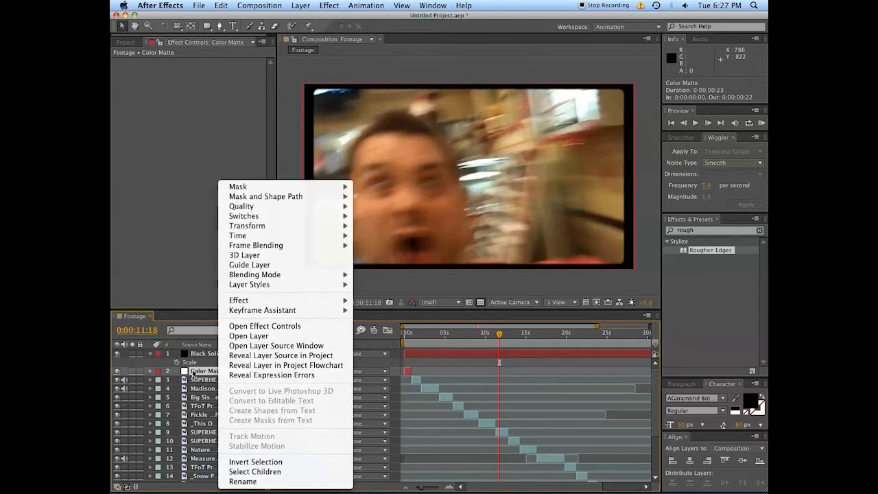
pyautogui.rightClick(194, 374)
pyautogui.click(194, 374)
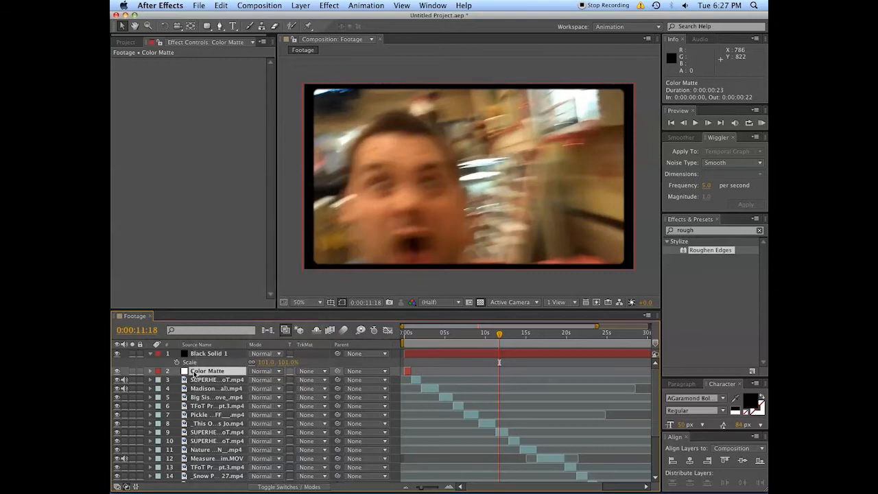
pyautogui.click(310, 6)
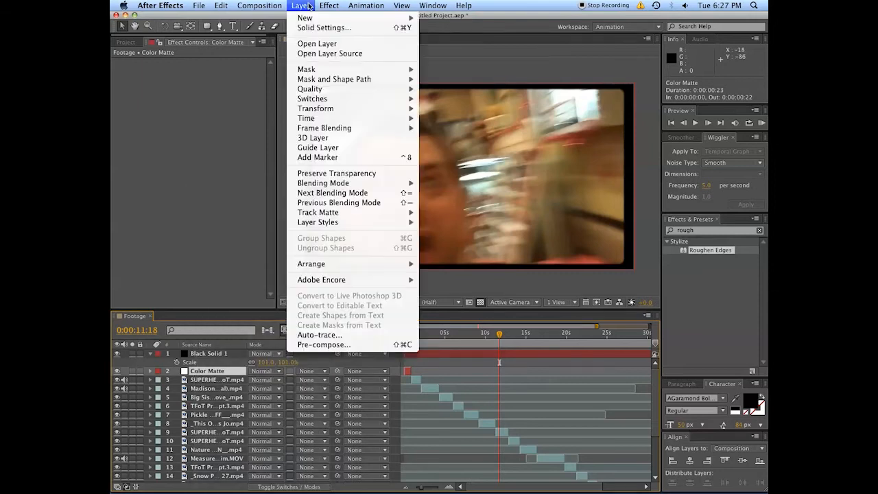
pyautogui.click(328, 345)
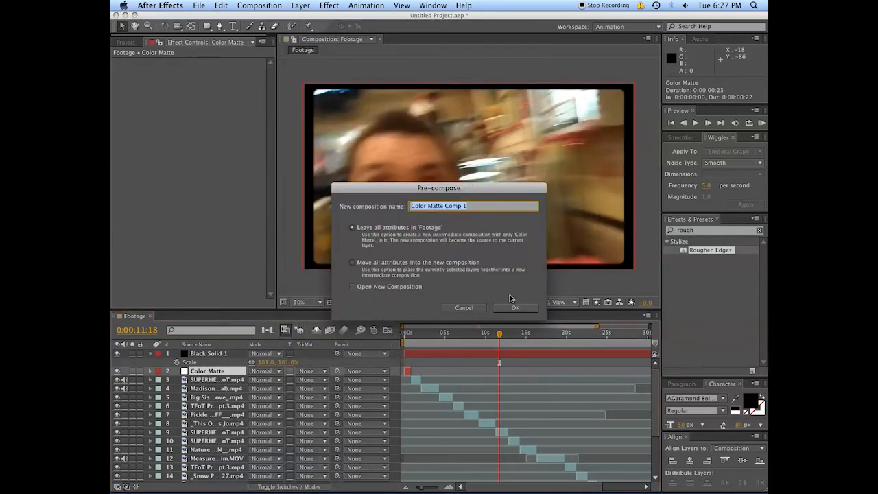
pyautogui.press('Return')
pyautogui.doubleClick(408, 372)
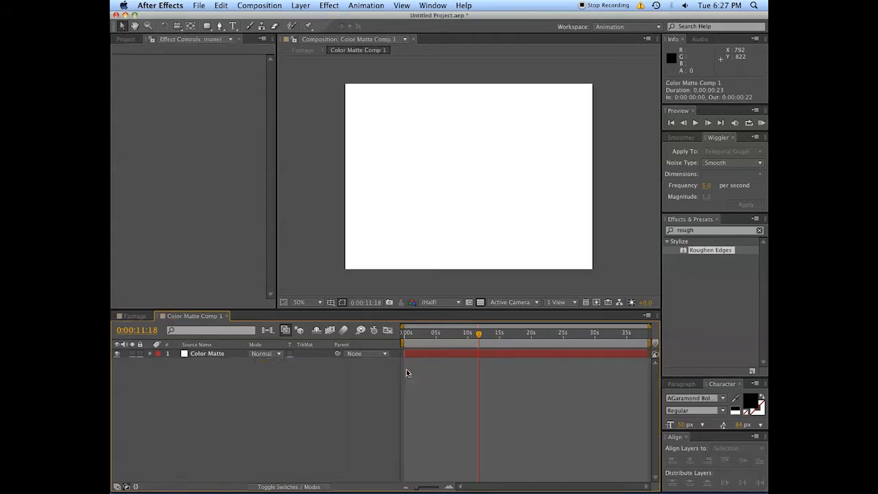
pyautogui.moveTo(481, 335); pyautogui.dragTo(310, 336)
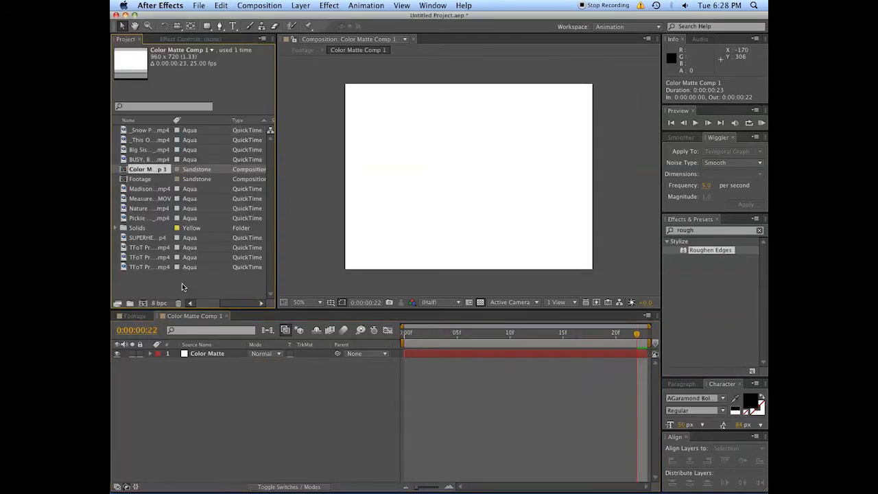
# Step: Import crumple.psd into the project as footage with merged layers
pyautogui.click(183, 287)
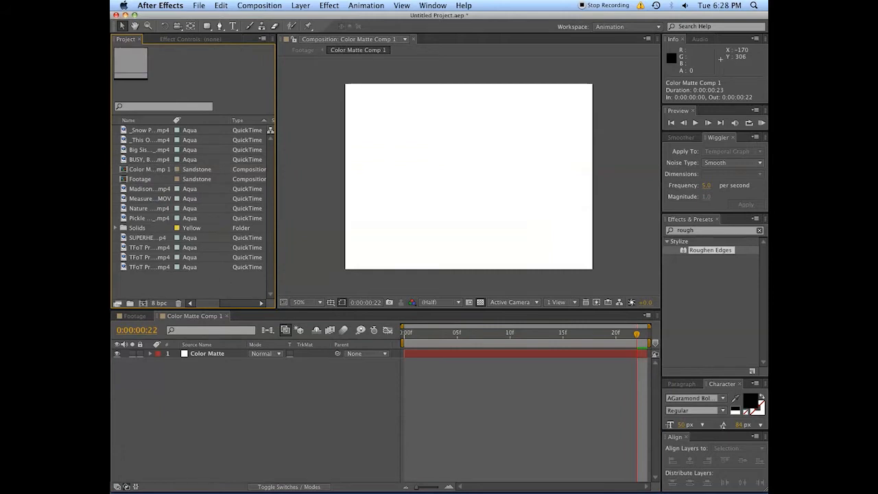
pyautogui.press('super+Tab')
pyautogui.doubleClick(207, 292)
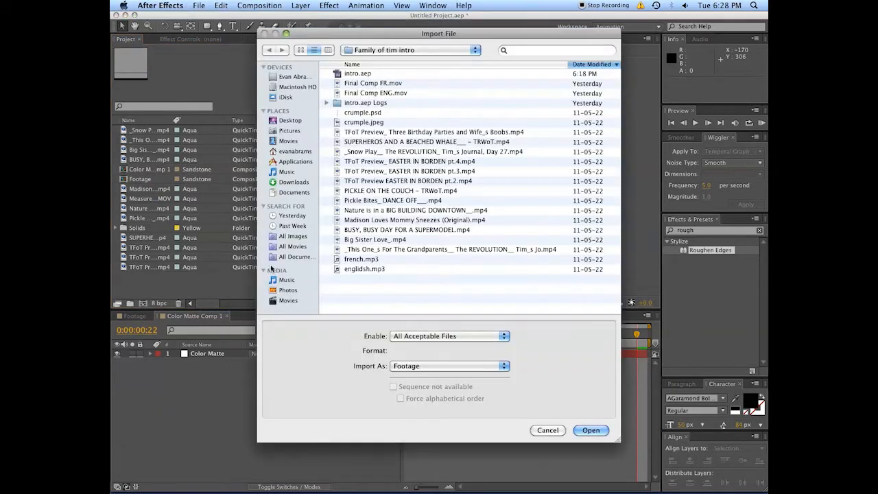
pyautogui.doubleClick(362, 113)
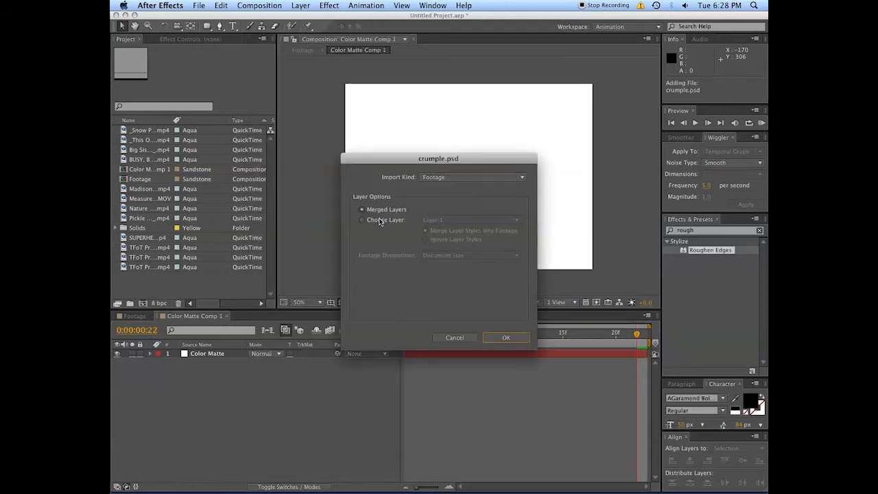
pyautogui.click(500, 337)
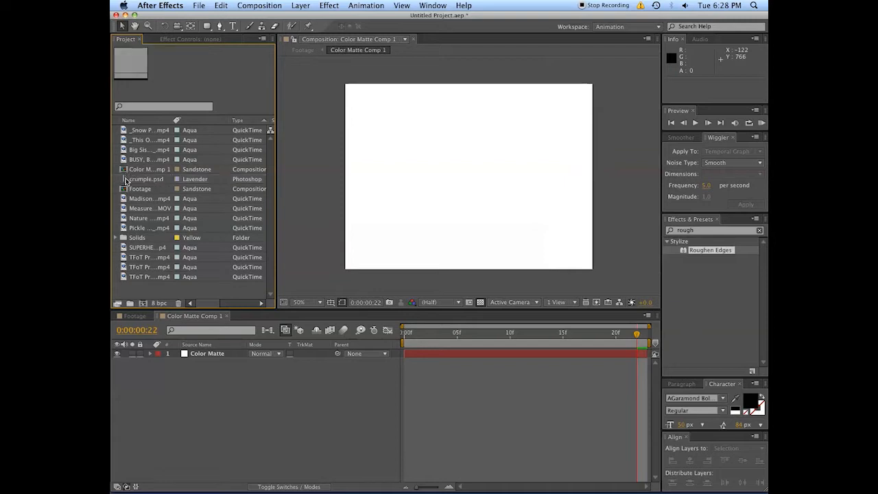
# Step: Open crumple.psd in its own footage viewer, examine the crumpled-paper drawings up close, and close the viewer
pyautogui.doubleClick(262, 179)
pyautogui.scroll(-3, 586, 168)
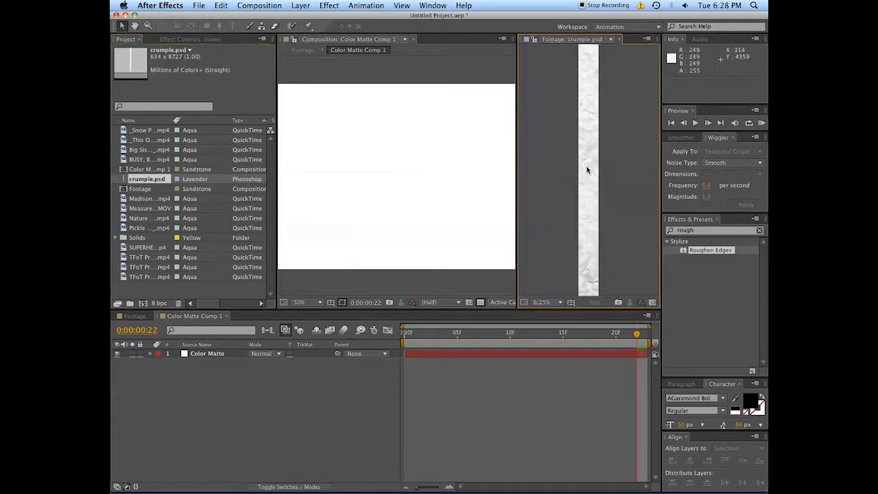
pyautogui.scroll(1, 586, 170)
pyautogui.scroll(-4, 587, 170)
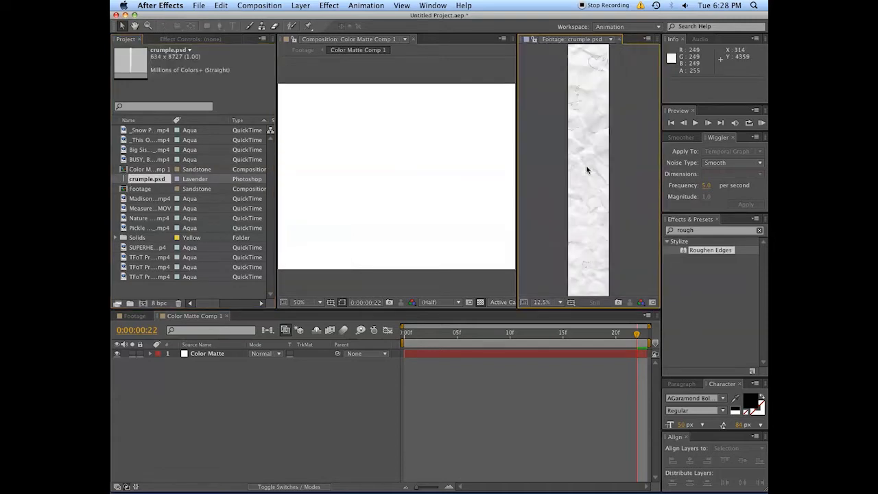
pyautogui.scroll(1, 587, 170)
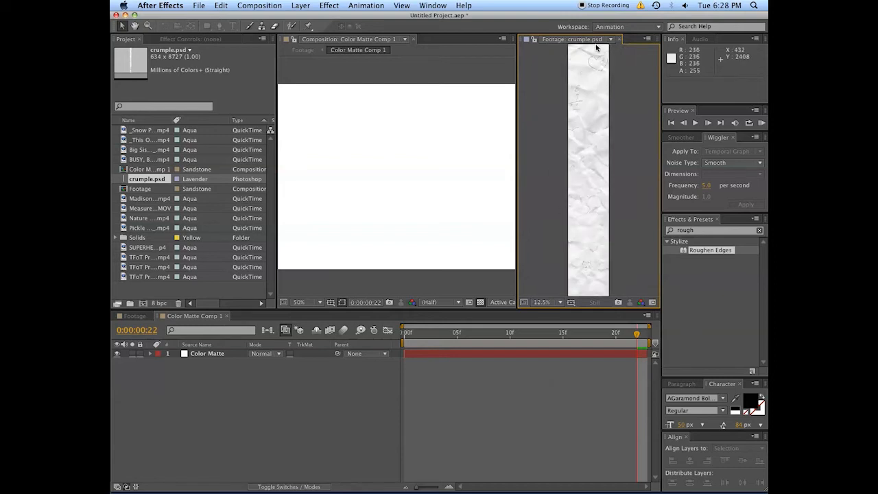
pyautogui.scroll(2, 605, 82)
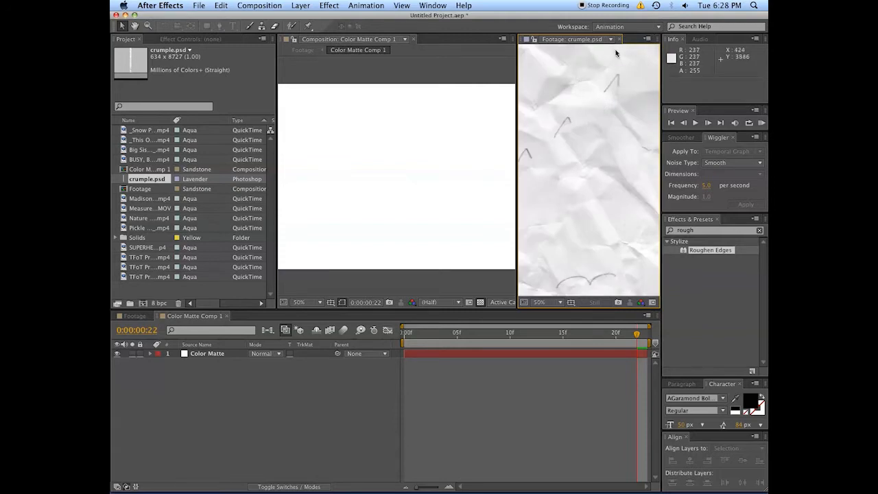
pyautogui.click(619, 41)
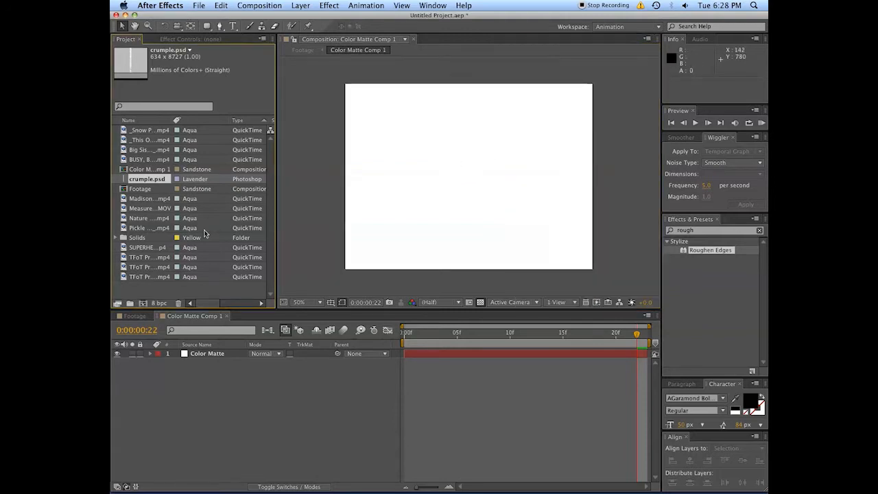
# Step: Add crumple.psd above the Color Matte layer in Color Matte Comp 1 and scale it to 208% to cover the frame
pyautogui.moveTo(160, 177); pyautogui.dragTo(197, 355)
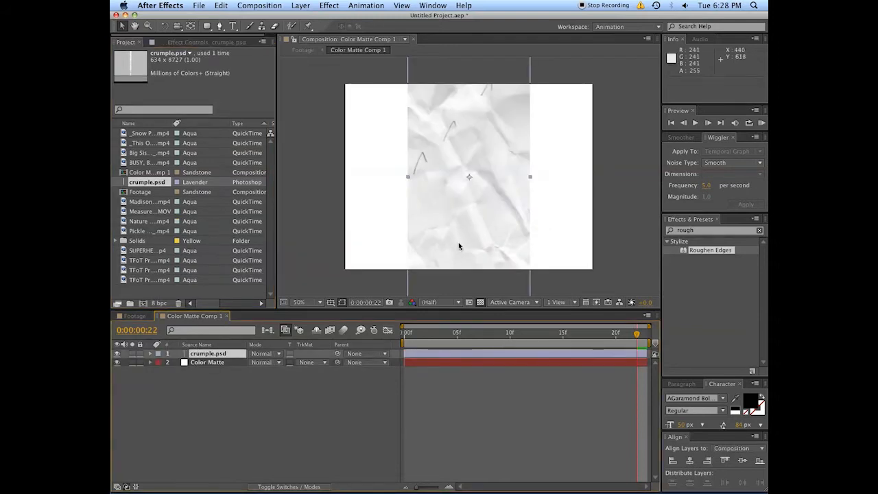
pyautogui.press('s')
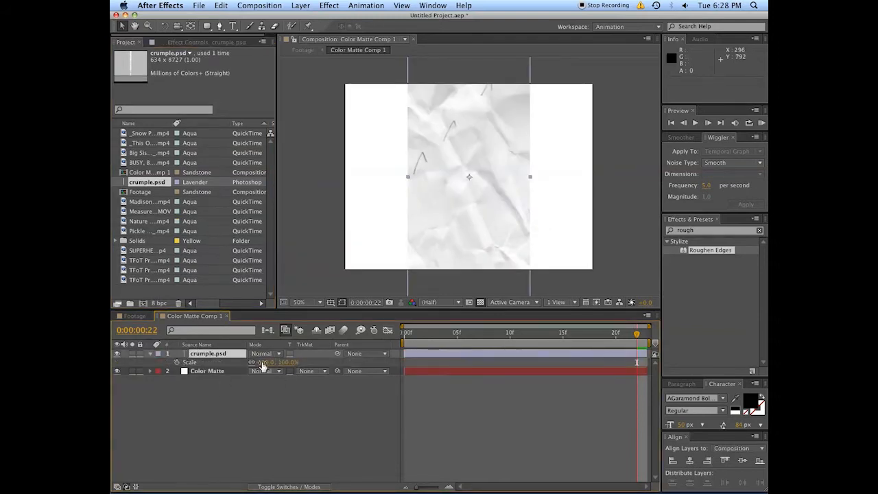
pyautogui.moveTo(263, 361); pyautogui.dragTo(305, 350)
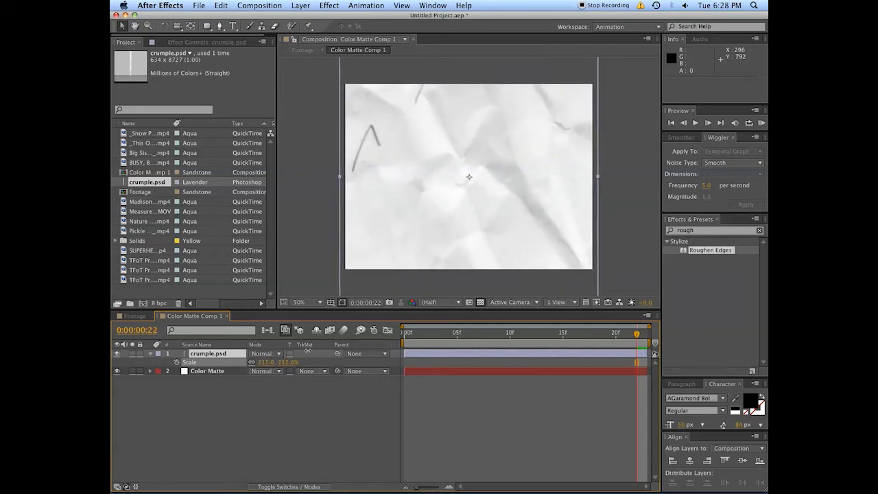
pyautogui.click(325, 402)
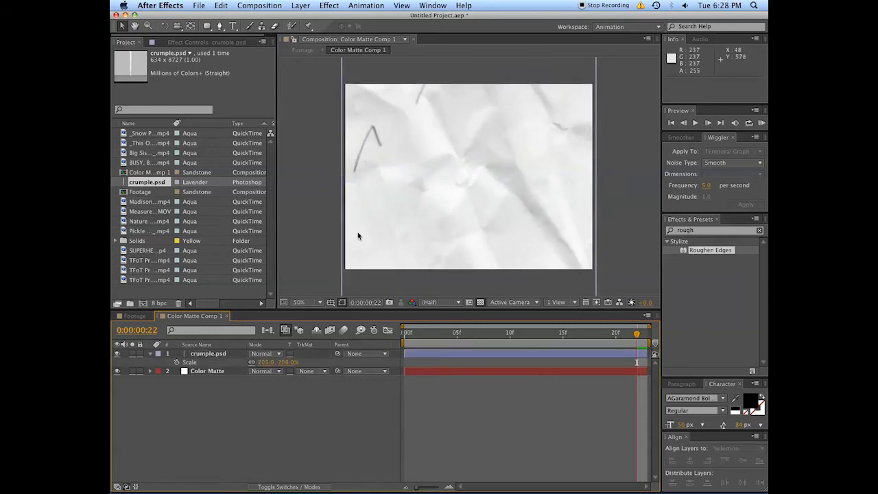
# Step: Move the crumple.psd layer up until its lower end fills the frame, and keyframe its Position at 480, -8304 at 0:00:00:00
pyautogui.moveTo(406, 242); pyautogui.dragTo(411, 77)
pyautogui.moveTo(406, 236); pyautogui.dragTo(412, 79)
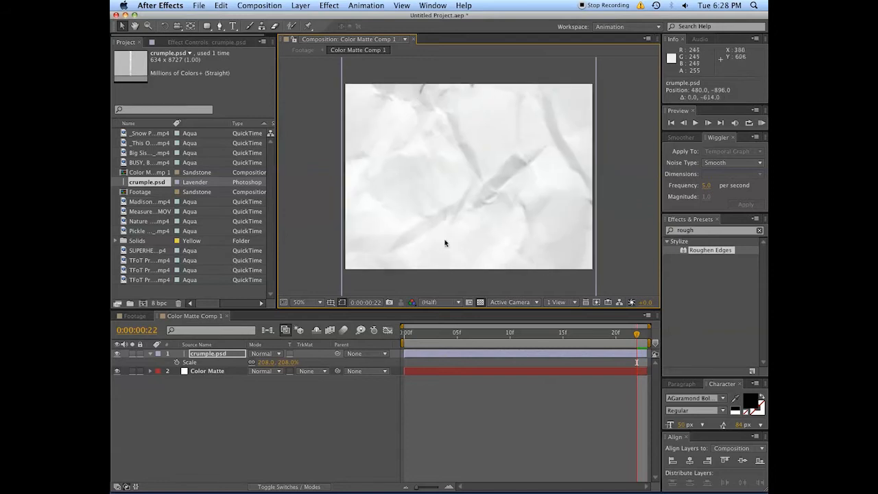
pyautogui.moveTo(403, 253); pyautogui.dragTo(382, 22)
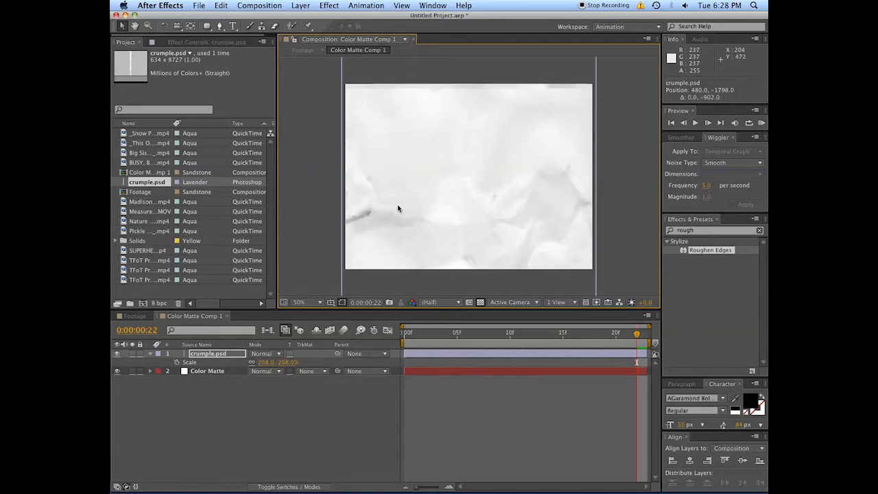
pyautogui.press('p')
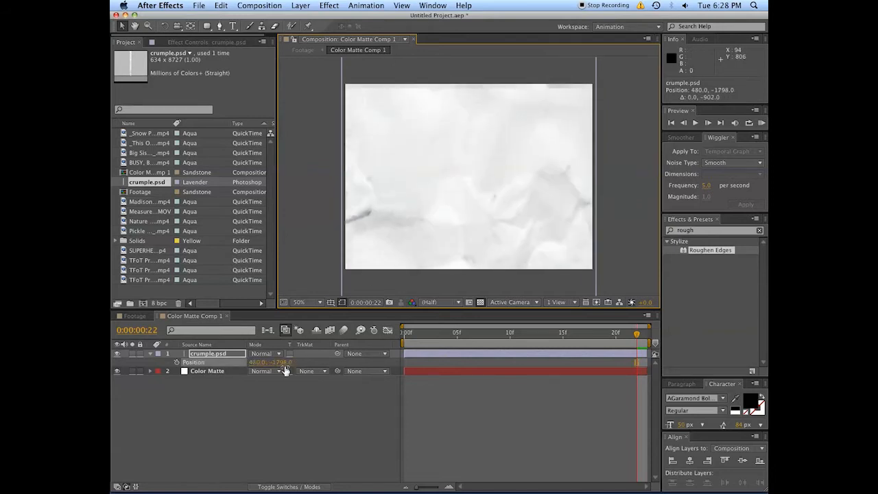
pyautogui.moveTo(283, 363); pyautogui.dragTo(123, 363)
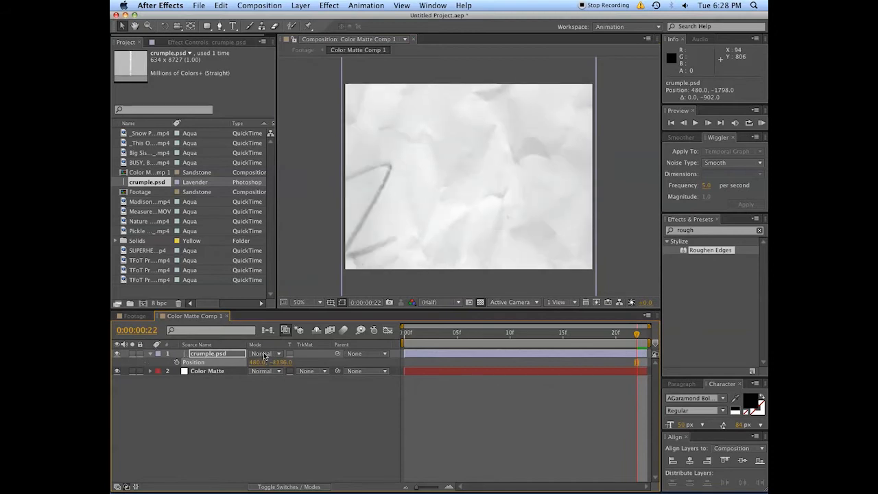
pyautogui.moveTo(284, 363); pyautogui.dragTo(196, 363)
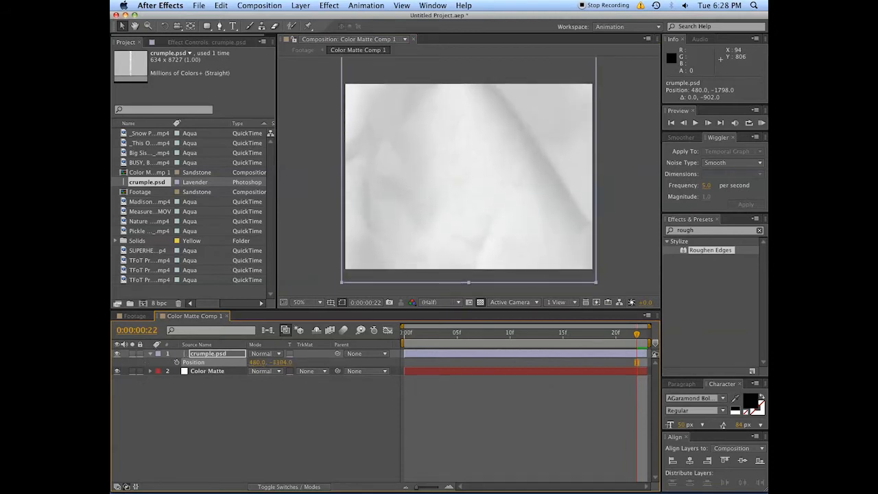
pyautogui.click(409, 344)
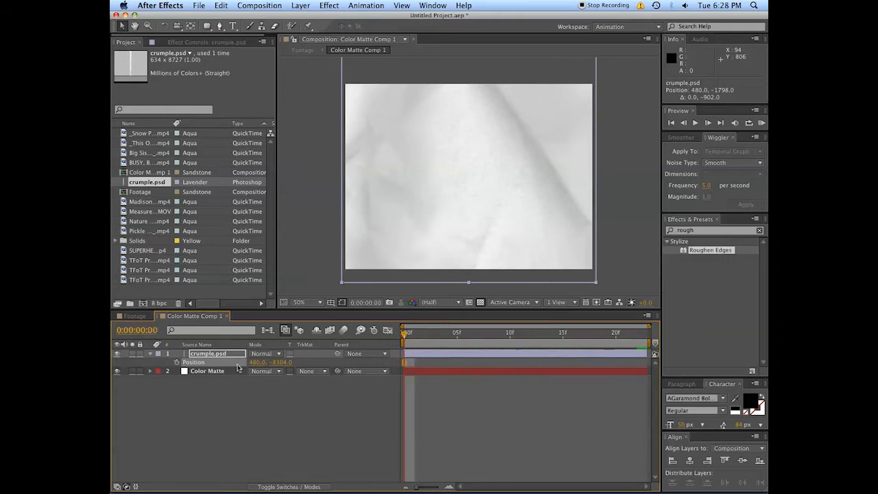
pyautogui.click(177, 362)
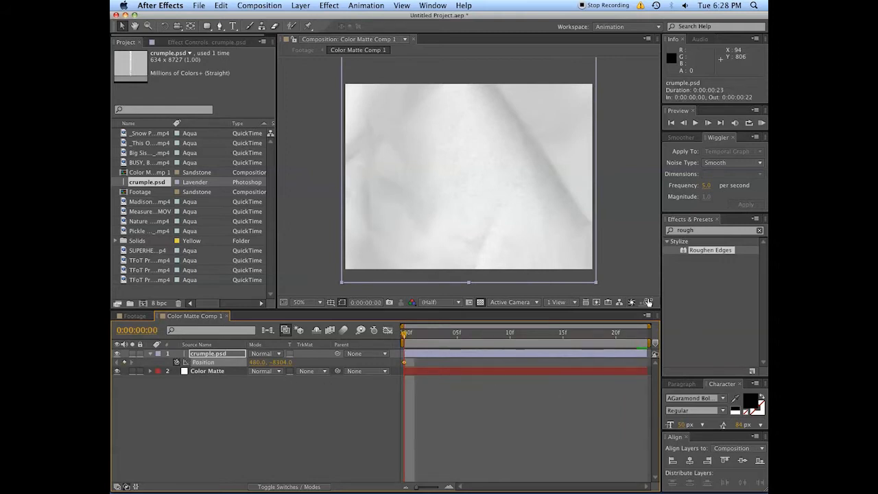
# Step: Keyframe the crumple.psd layer's Position at 480, 9056 at 0:00:00:22 and play back the scrolling paper
pyautogui.moveTo(621, 333); pyautogui.dragTo(656, 337)
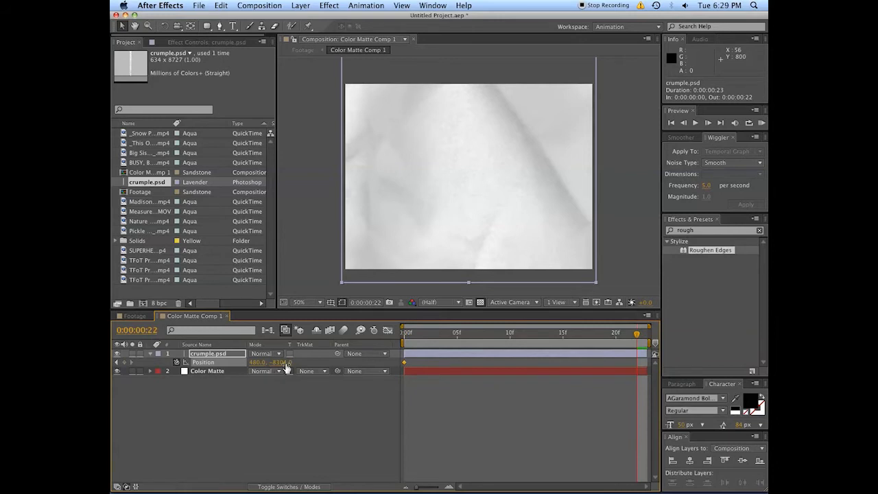
pyautogui.moveTo(281, 363)
pyautogui.mouseDown()
pyautogui.moveTo(205, 371)
pyautogui.moveTo(292, 348)
pyautogui.moveTo(389, 360)
pyautogui.moveTo(739, 350)
pyautogui.moveTo(728, 355)
pyautogui.mouseUp()
pyautogui.click(642, 416)
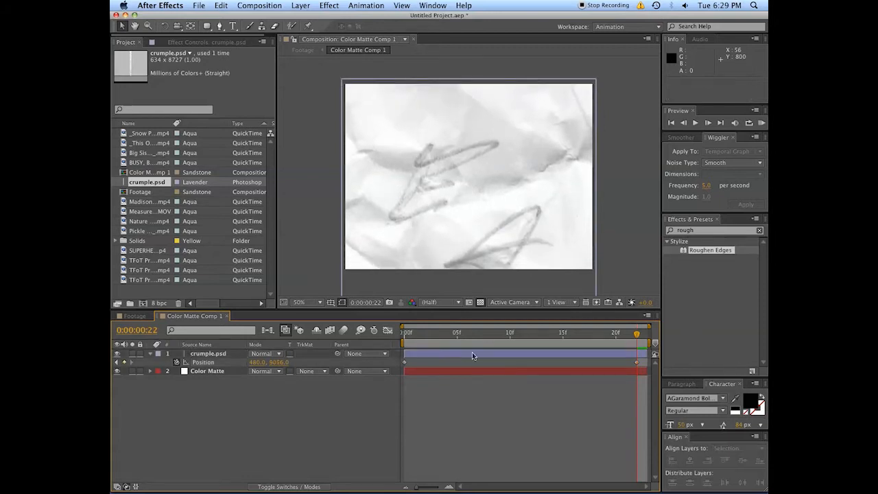
pyautogui.press('space')
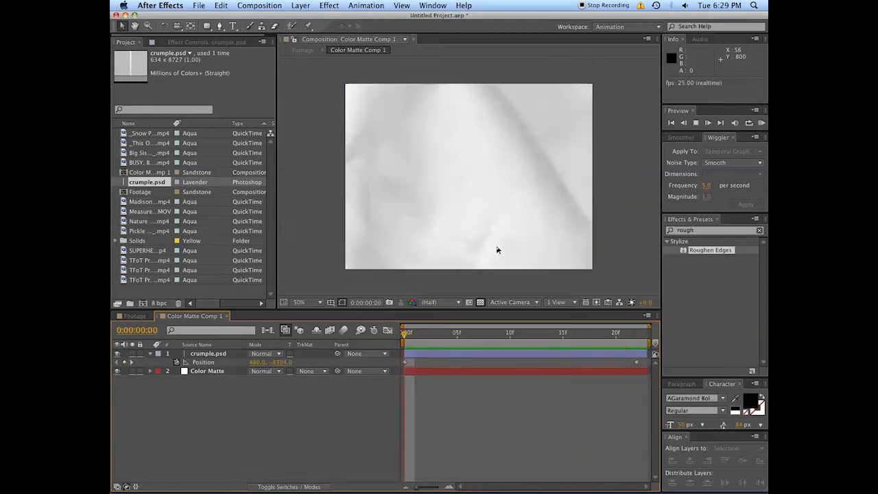
pyautogui.press('space')
# Step: At 0:00:00:07, apply Levels to the crumple.psd layer with Input Black 188 and Gamma 0.98
pyautogui.moveTo(493, 336)
pyautogui.mouseDown()
pyautogui.moveTo(528, 324)
pyautogui.moveTo(581, 326)
pyautogui.moveTo(478, 329)
pyautogui.mouseUp()
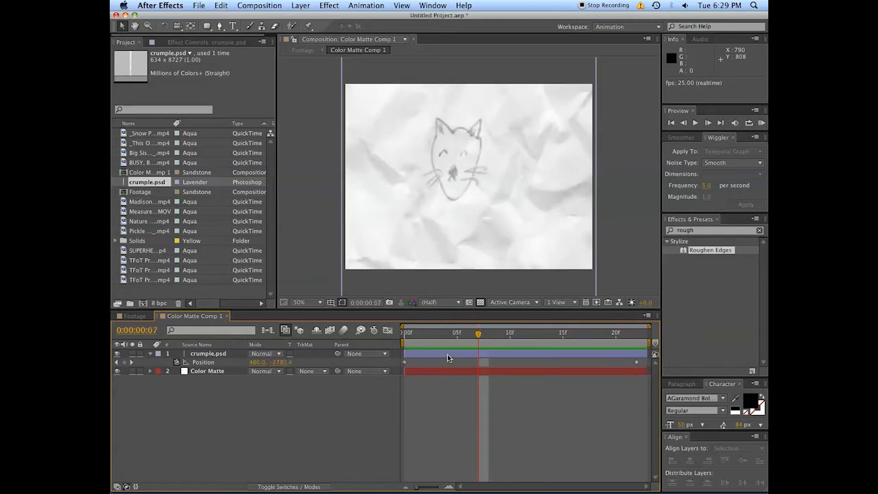
pyautogui.click(447, 354)
pyautogui.click(730, 231)
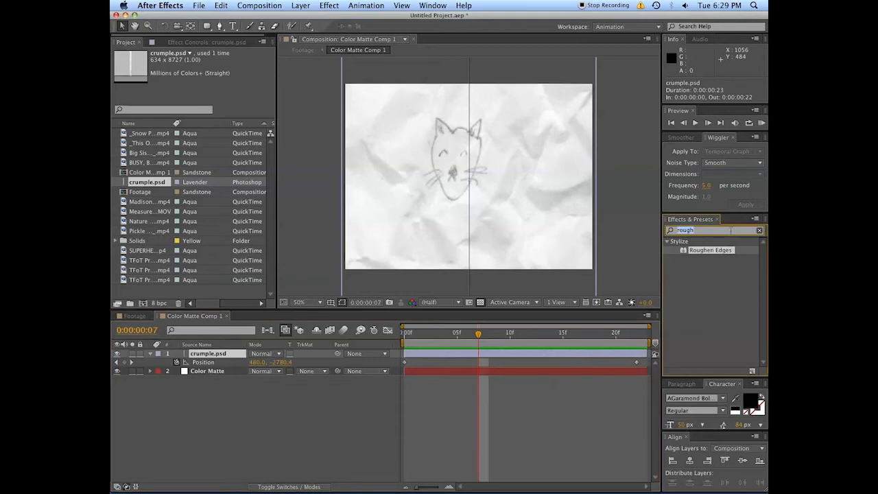
pyautogui.write('leve')
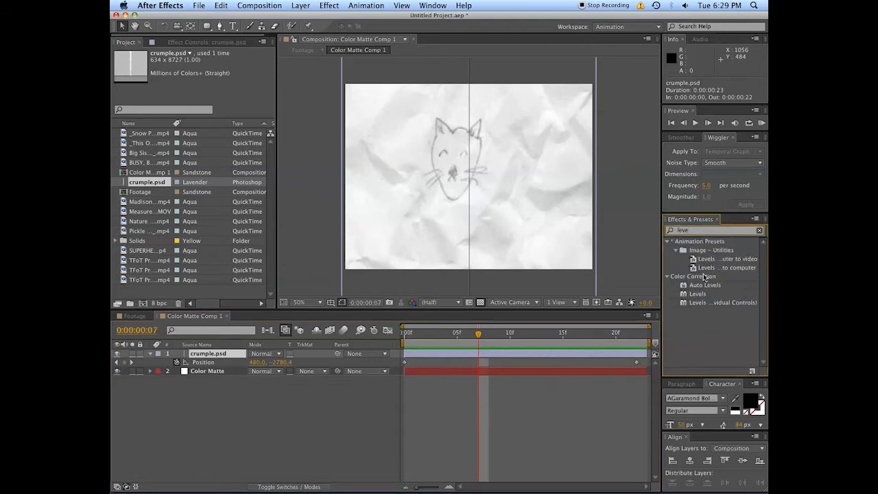
pyautogui.doubleClick(697, 294)
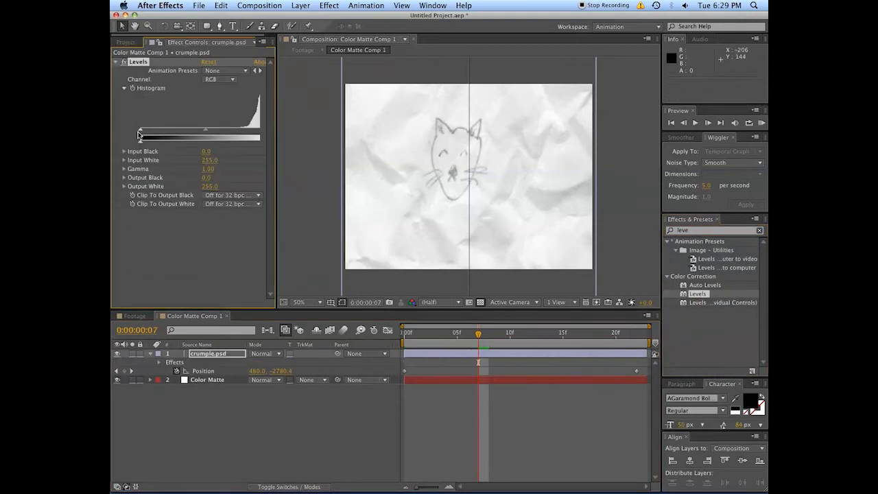
pyautogui.moveTo(140, 129); pyautogui.dragTo(237, 127)
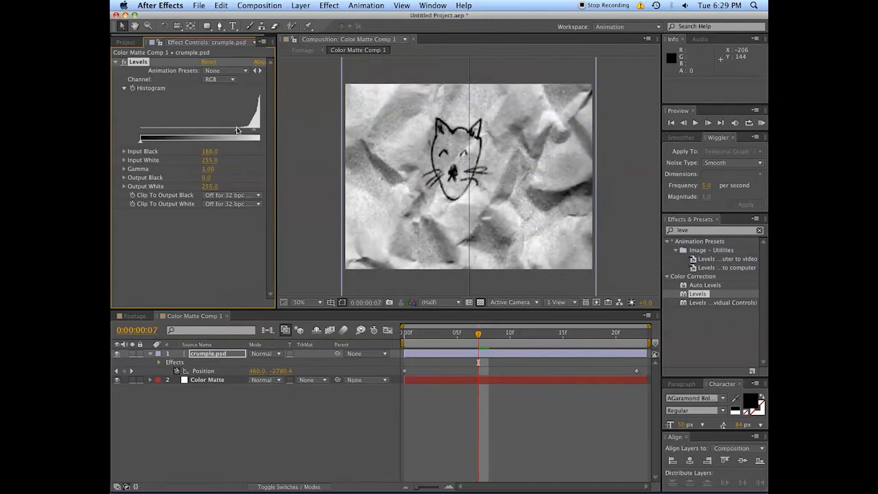
pyautogui.click(402, 446)
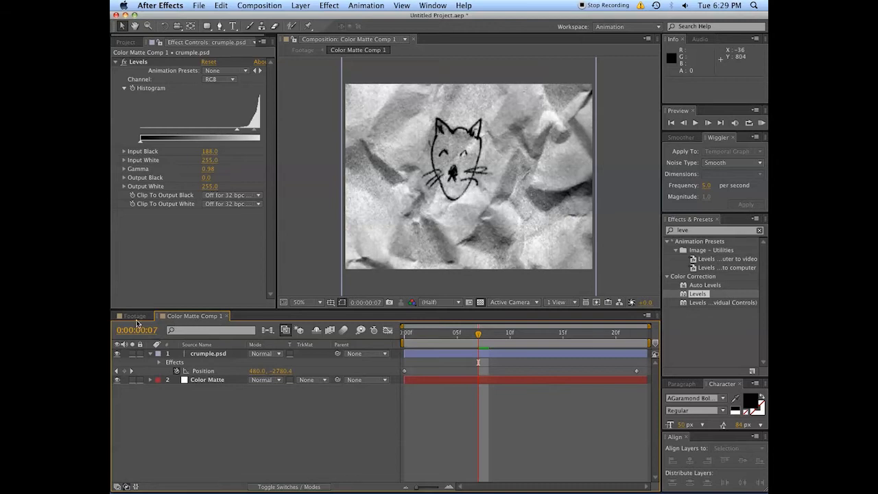
# Step: Play the opening of the Footage composition, and move its current time to the closing Color Matte at 0:00:35:03
pyautogui.click(135, 316)
pyautogui.press('space')
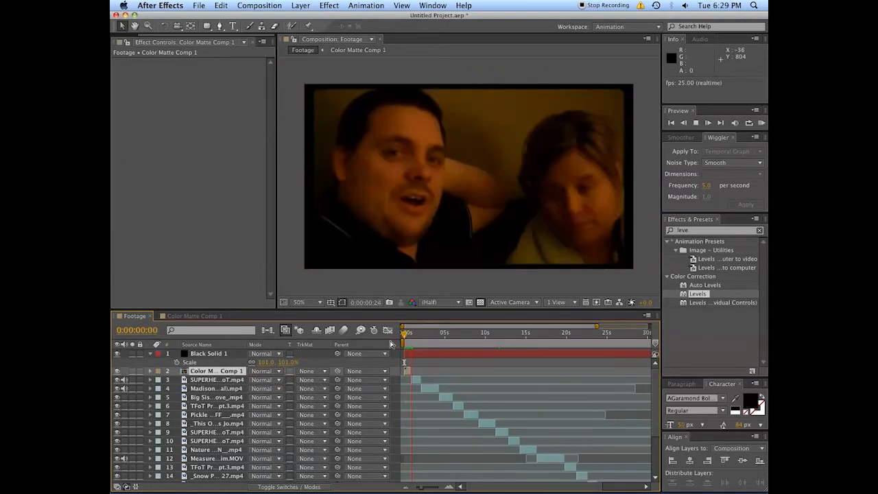
pyautogui.scroll(-4, 613, 414)
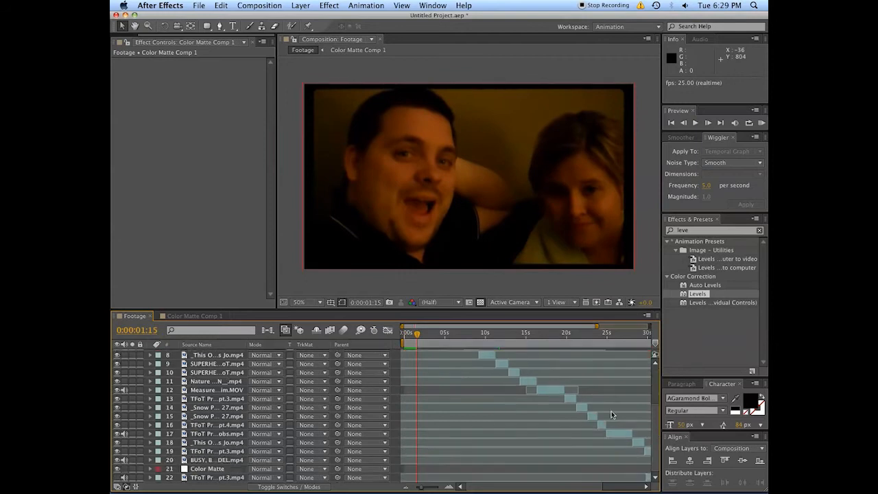
pyautogui.moveTo(511, 486); pyautogui.dragTo(594, 484)
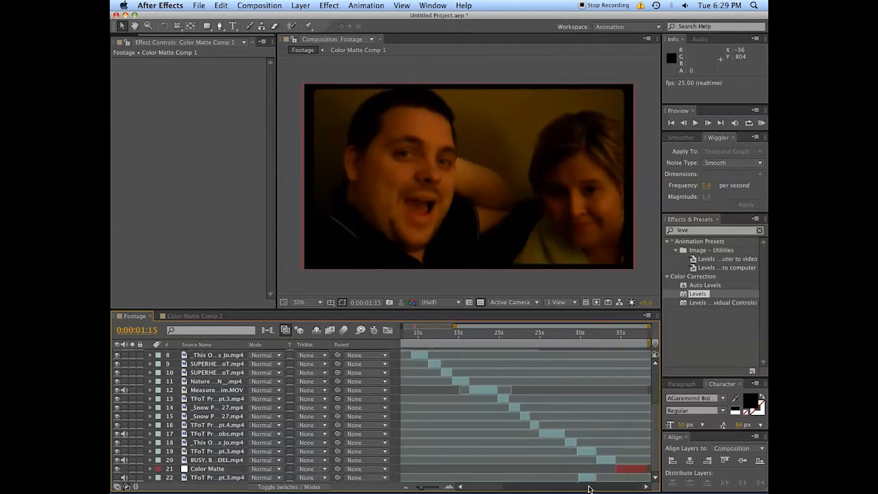
pyautogui.click(627, 335)
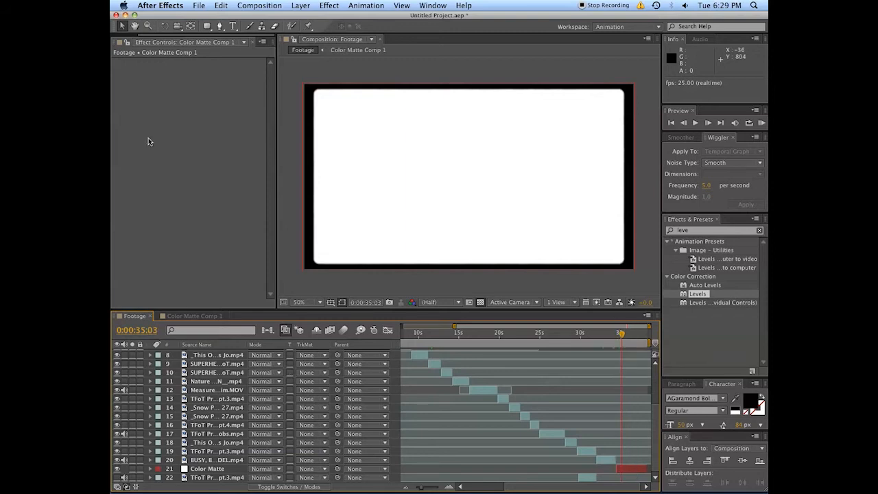
# Step: Create a new composition from the Footage composition with its same settings, nesting Footage as a layer
pyautogui.click(120, 320)
pyautogui.click(252, 44)
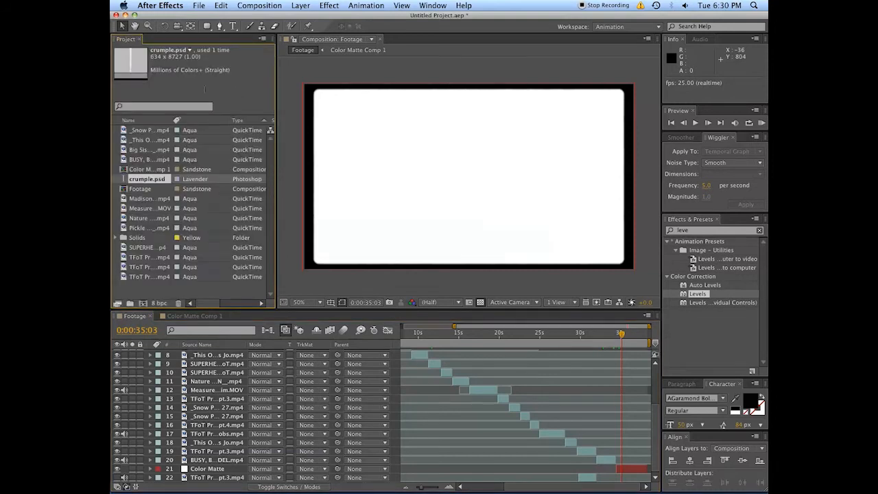
pyautogui.click(134, 170)
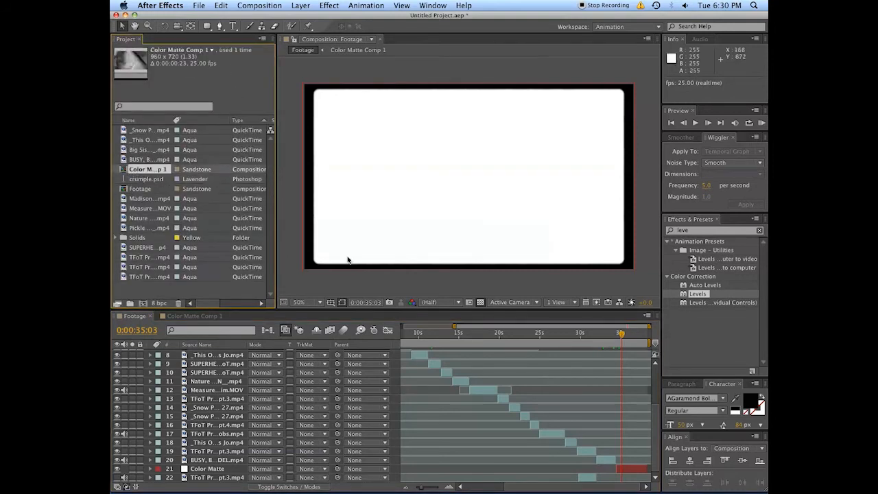
pyautogui.moveTo(466, 329); pyautogui.dragTo(482, 329)
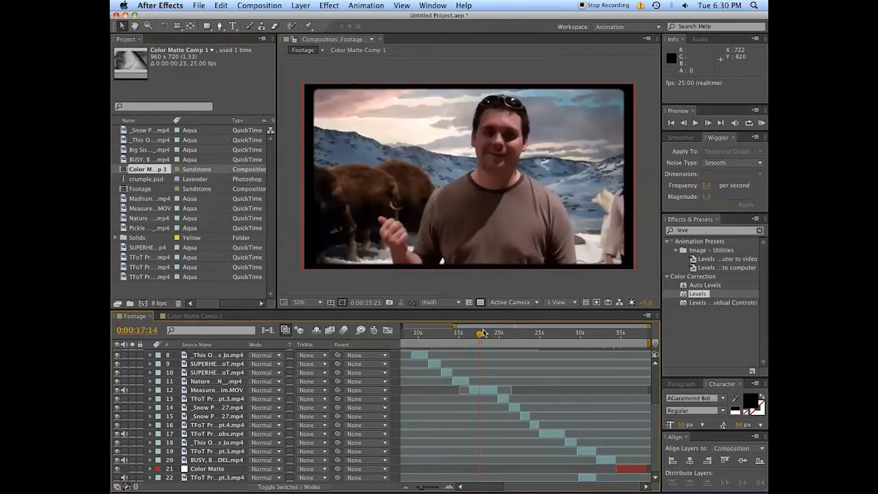
pyautogui.moveTo(402, 181); pyautogui.dragTo(413, 214)
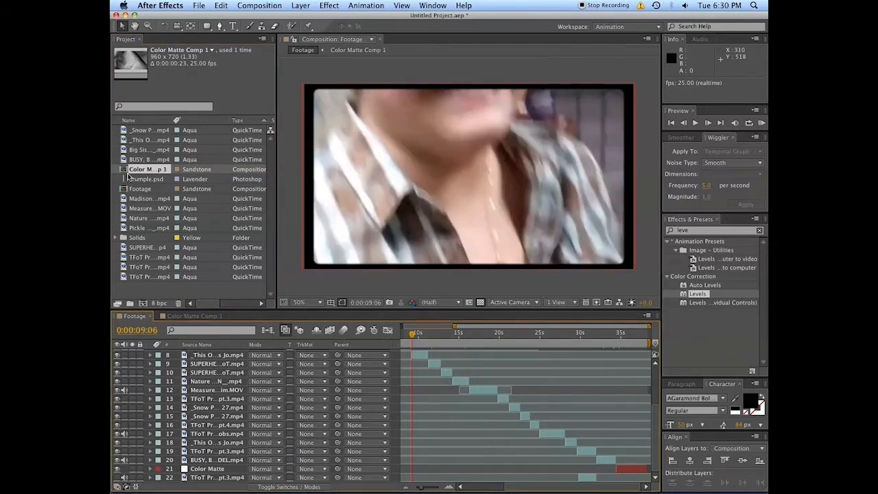
pyautogui.click(140, 190)
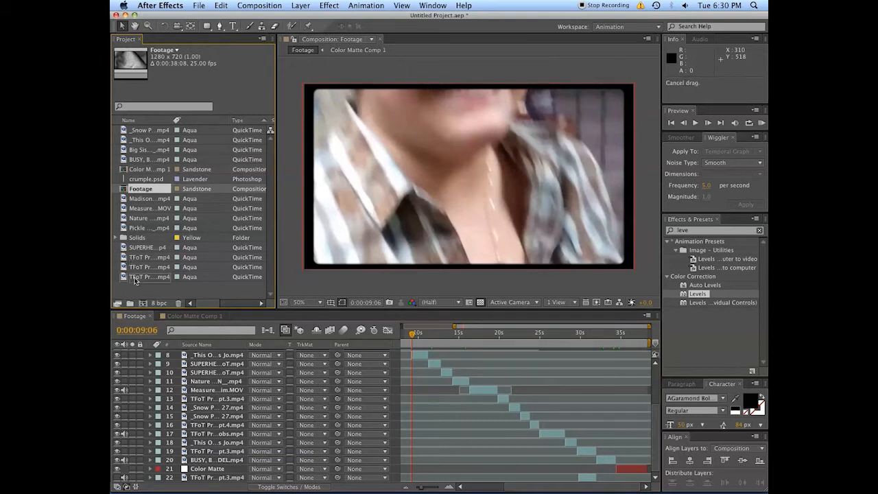
pyautogui.moveTo(142, 306); pyautogui.dragTo(144, 306)
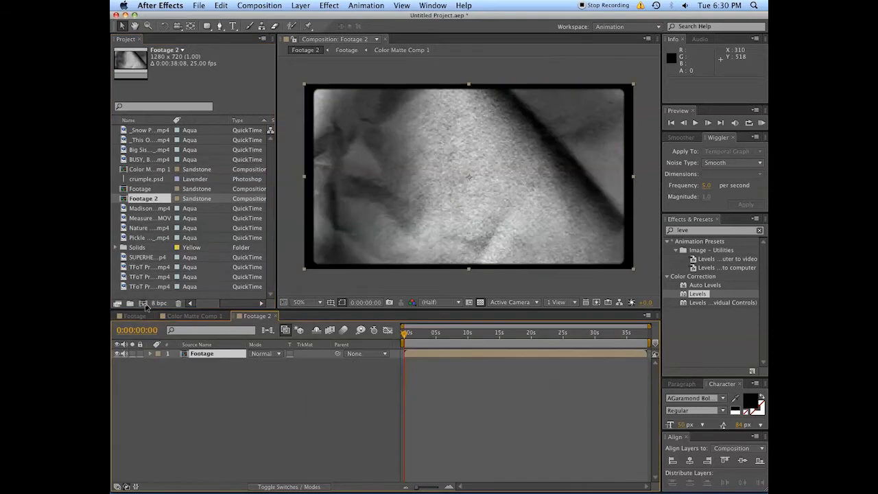
pyautogui.click(256, 417)
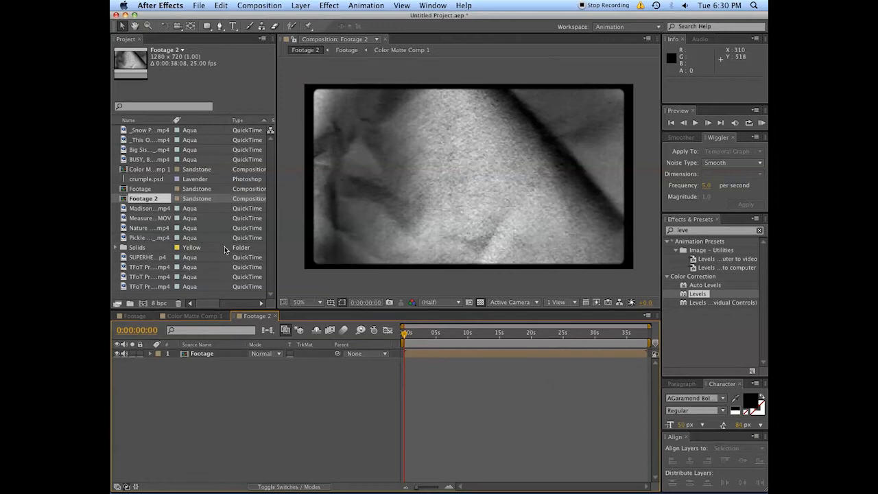
# Step: Import englidsh.mp3 and add it as a layer beneath the Footage layer in the Footage 2 composition
pyautogui.doubleClick(201, 296)
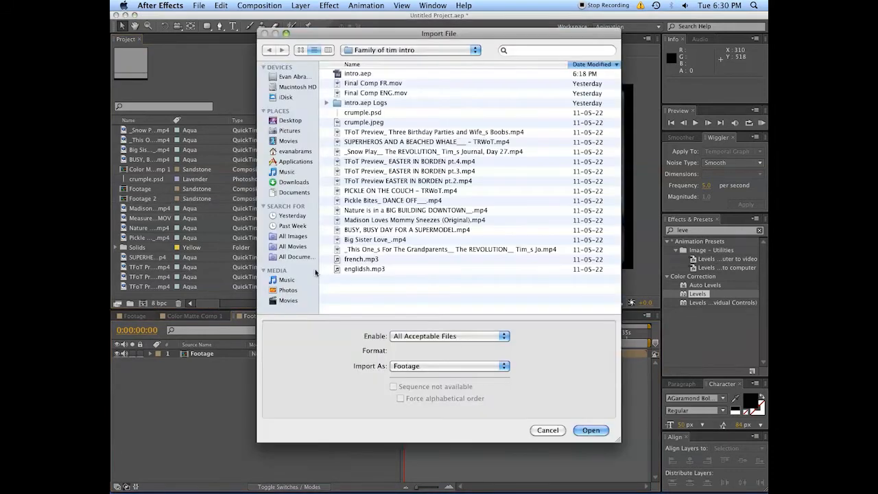
pyautogui.doubleClick(353, 268)
pyautogui.moveTo(144, 186); pyautogui.dragTo(178, 367)
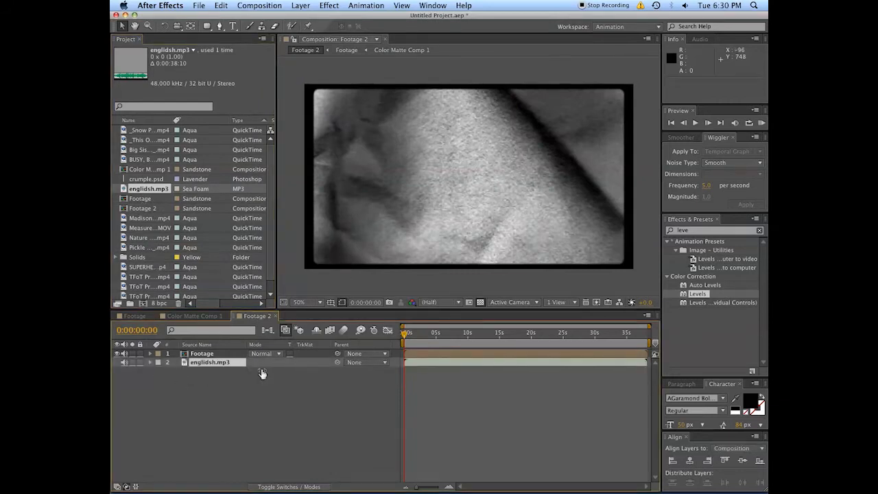
# Step: Display the englidsh.mp3 waveform and examine the start of the music up to 0:00:02:03
pyautogui.press('l')
pyautogui.press('l')
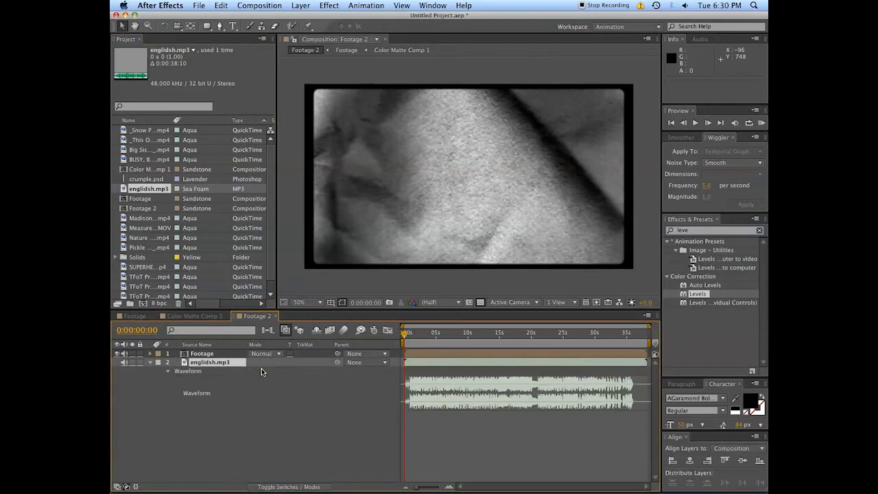
pyautogui.click(449, 487)
pyautogui.click(449, 486)
pyautogui.click(449, 487)
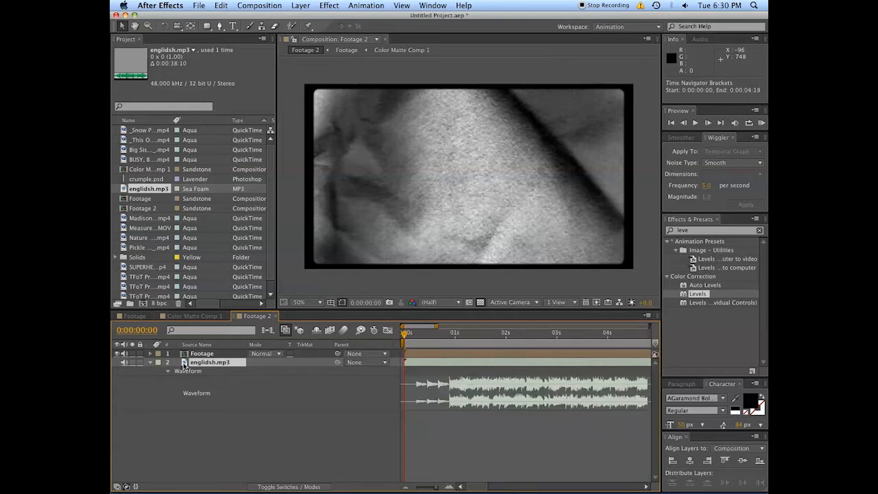
pyautogui.press('l')
pyautogui.press('l')
pyautogui.press('l')
pyautogui.press('l')
pyautogui.moveTo(449, 343); pyautogui.dragTo(511, 334)
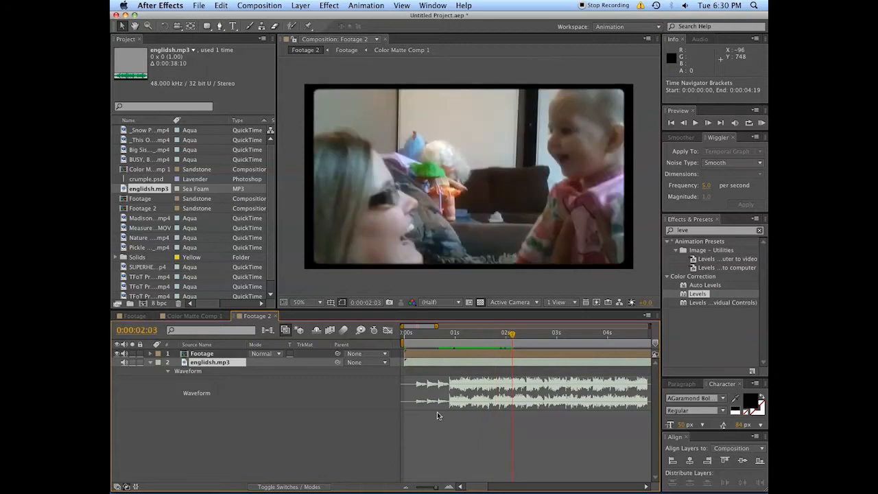
pyautogui.click(377, 446)
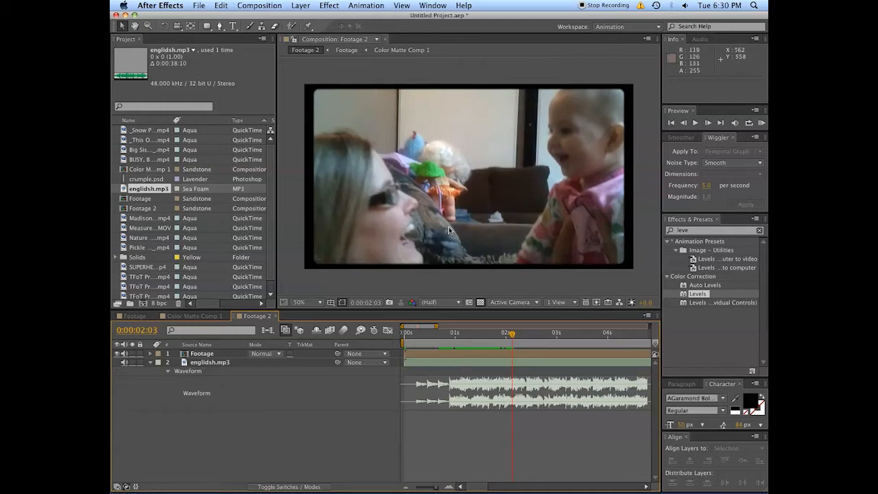
pyautogui.click(455, 359)
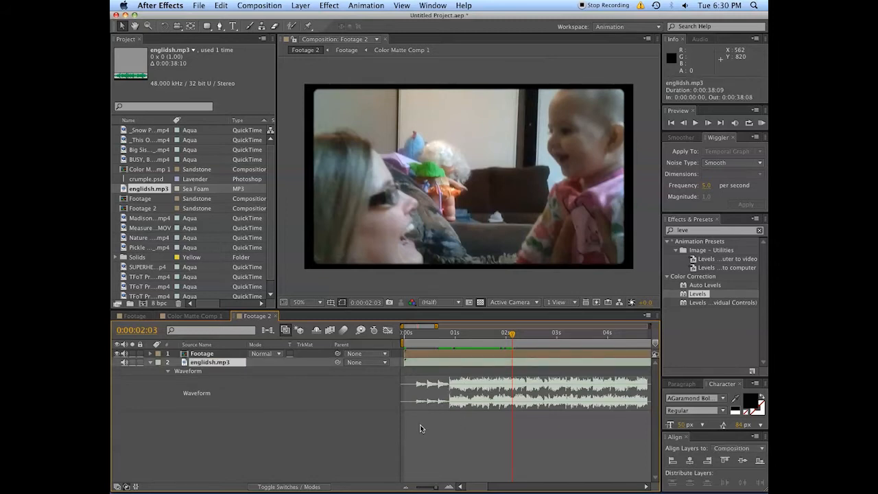
pyautogui.click(306, 449)
pyautogui.click(210, 364)
pyautogui.click(274, 421)
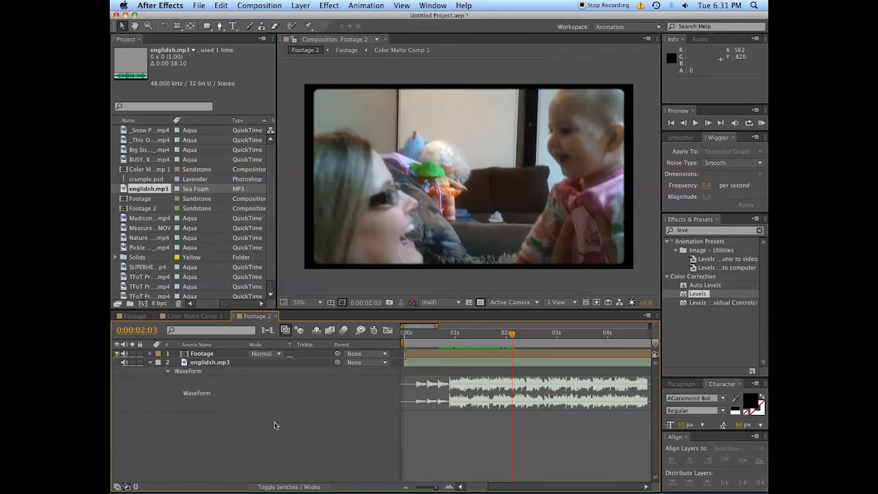
# Step: Convert the audio of the englidsh.mp3 layer to keyframes with the Keyframe Assistant
pyautogui.click(209, 363)
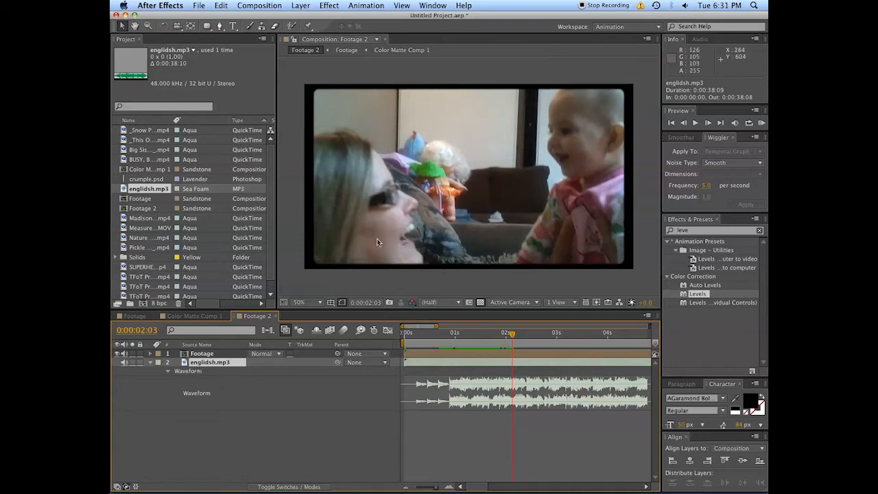
pyautogui.click(357, 8)
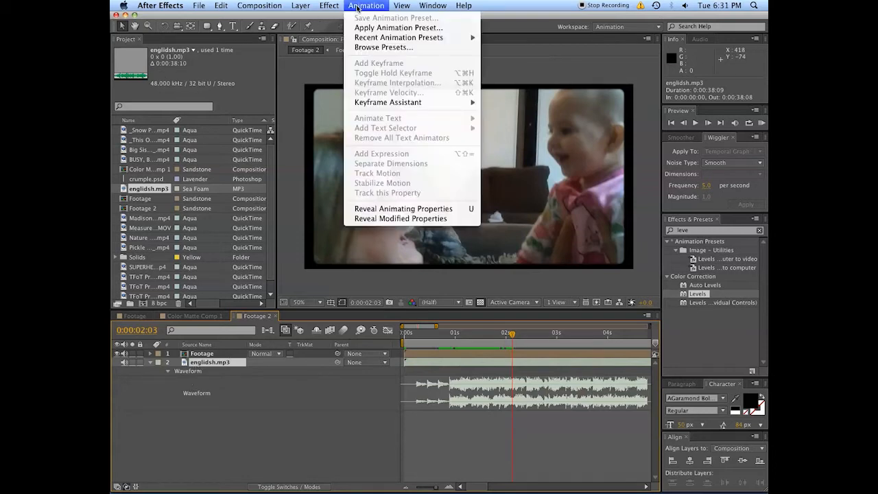
pyautogui.moveTo(391, 105)
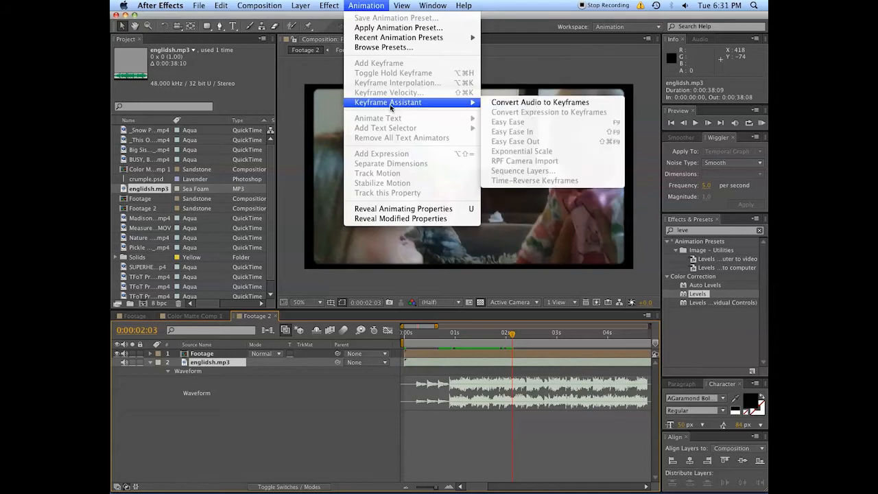
pyautogui.click(513, 105)
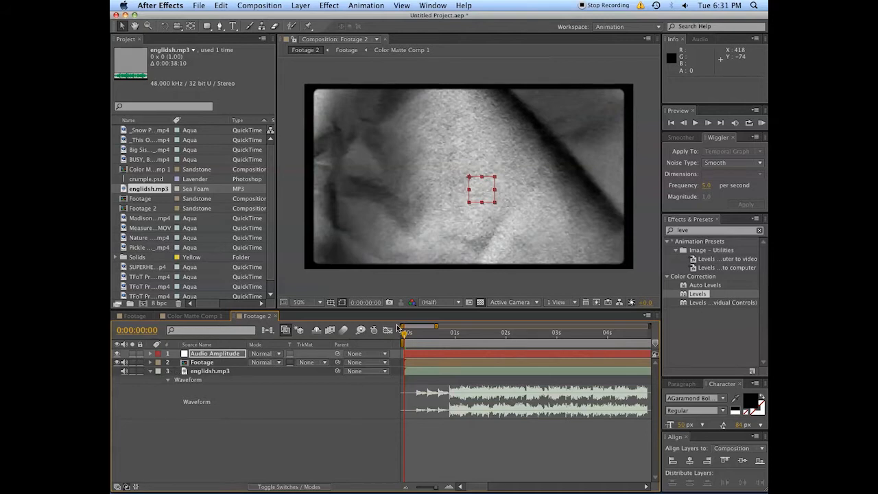
# Step: Reveal the Audio Amplitude layer's keyframed properties and scrub to 0:00:00:16 to check its channel sliders
pyautogui.click(418, 335)
pyautogui.moveTo(418, 335); pyautogui.dragTo(392, 340)
pyautogui.click(420, 357)
pyautogui.press('u')
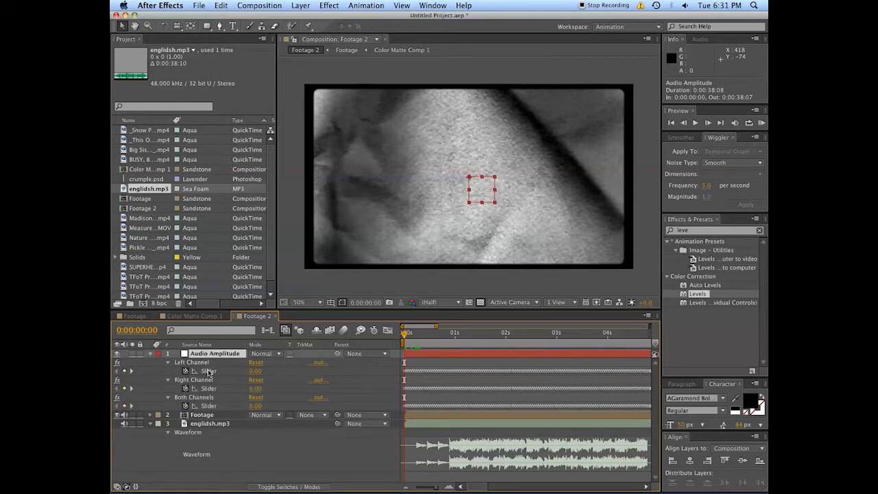
pyautogui.moveTo(416, 343); pyautogui.dragTo(437, 342)
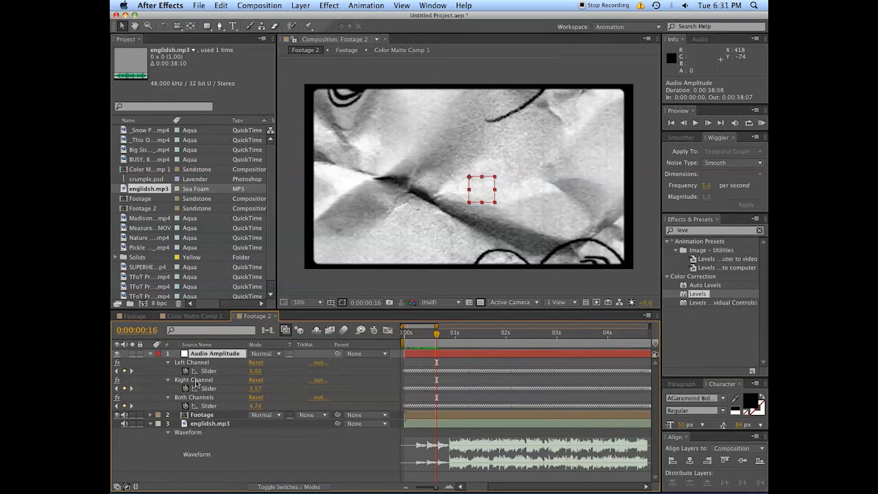
# Step: Delete the Left Channel and Right Channel effects from the Audio Amplitude layer, keeping only Both Channels
pyautogui.click(196, 363)
pyautogui.keyDown('shift'); pyautogui.click(202, 381); pyautogui.keyUp('shift')
pyautogui.press('Delete')
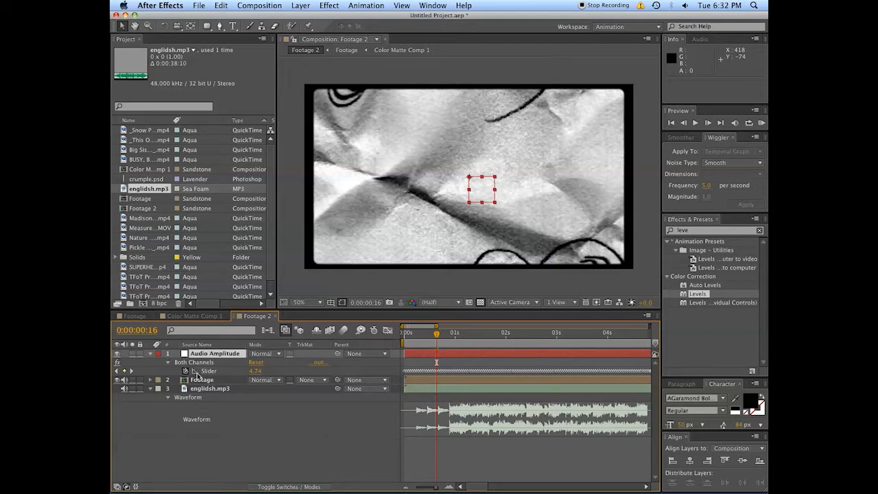
# Step: Show the Both Channels Slider in the Graph Editor across the whole composition and examine its amplitude range, scrubbing to 0:00:03:24
pyautogui.moveTo(436, 334); pyautogui.dragTo(455, 335)
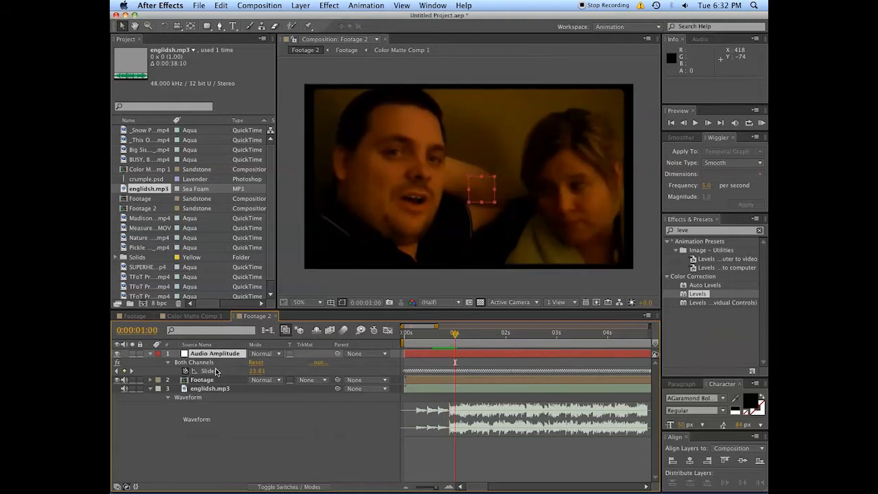
pyautogui.click(215, 373)
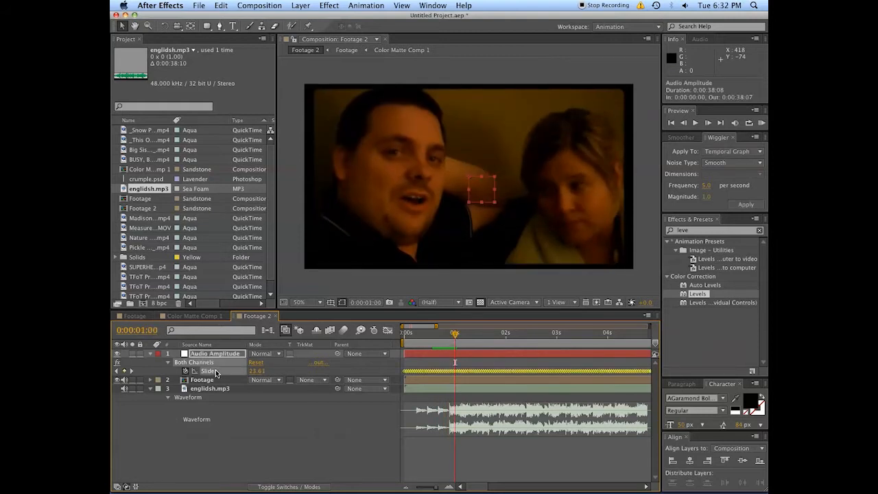
pyautogui.click(387, 331)
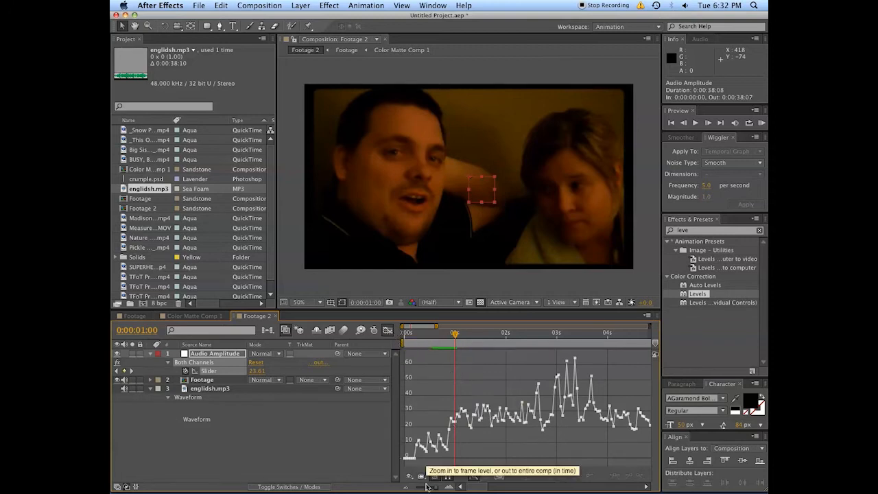
pyautogui.click(405, 489)
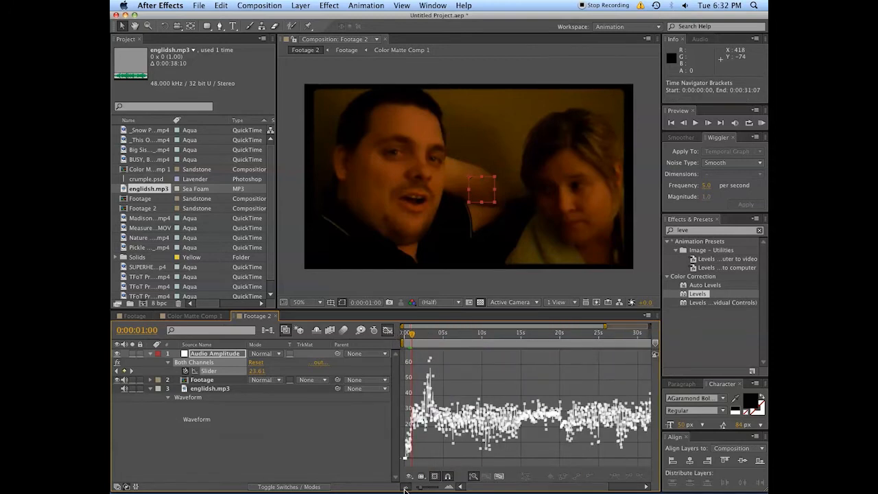
pyautogui.click(404, 489)
pyautogui.moveTo(409, 334); pyautogui.dragTo(421, 335)
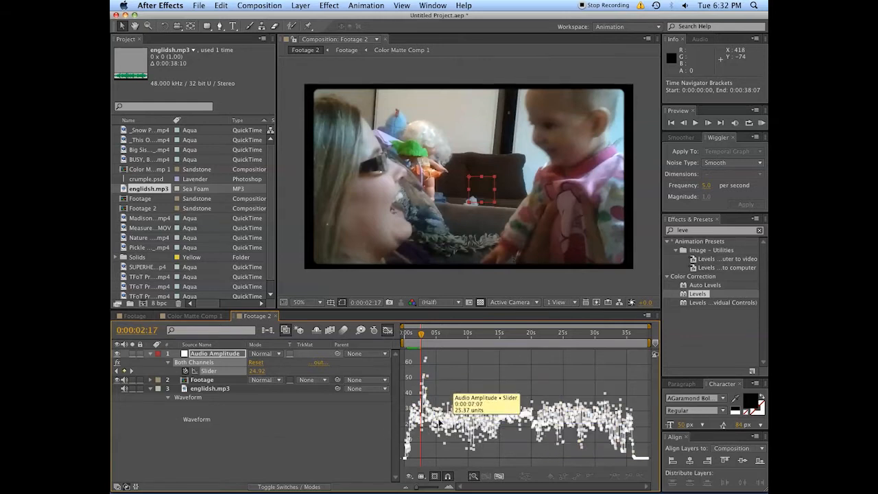
pyautogui.click(413, 339)
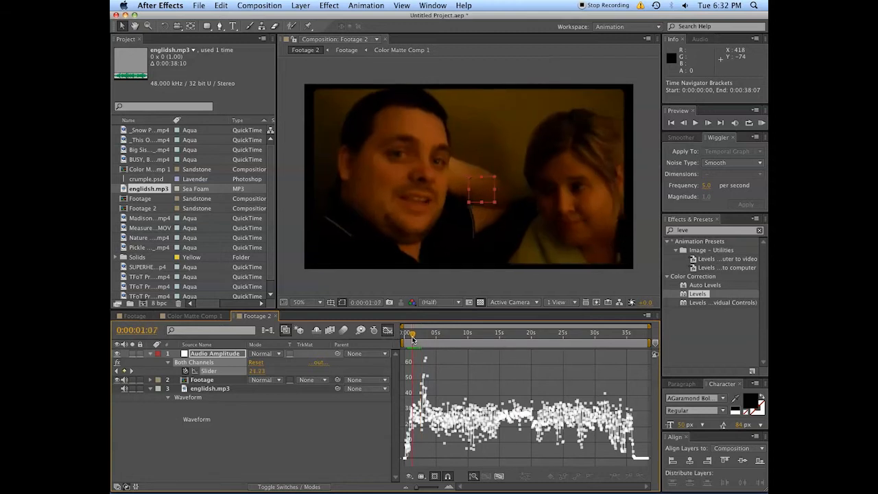
pyautogui.moveTo(412, 339); pyautogui.dragTo(430, 336)
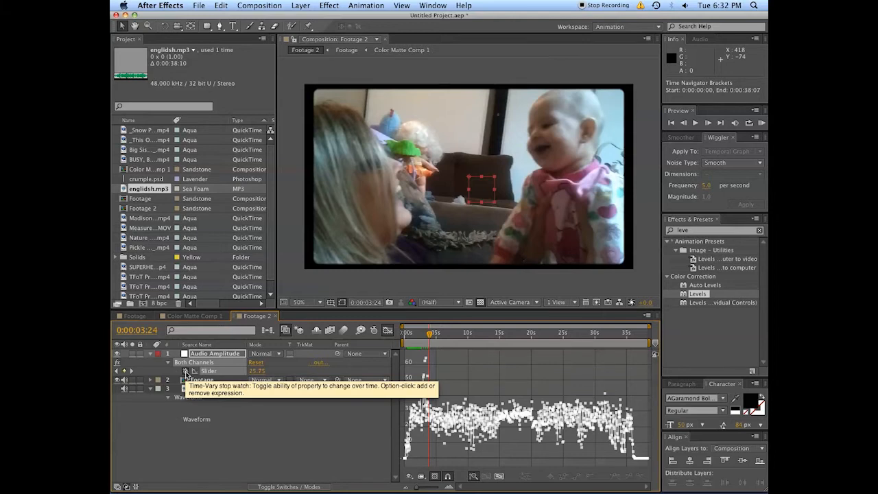
# Step: Add an expression to the Both Channels Slider using the linear(t, tMin, tMax, value1, value2) interpolation function
pyautogui.keyDown('alt'); pyautogui.click(185, 374); pyautogui.keyUp('alt')
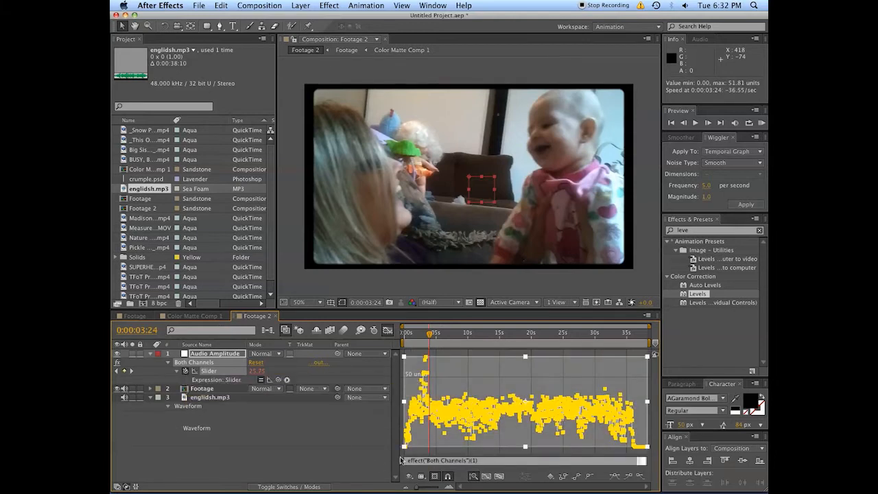
pyautogui.click(288, 380)
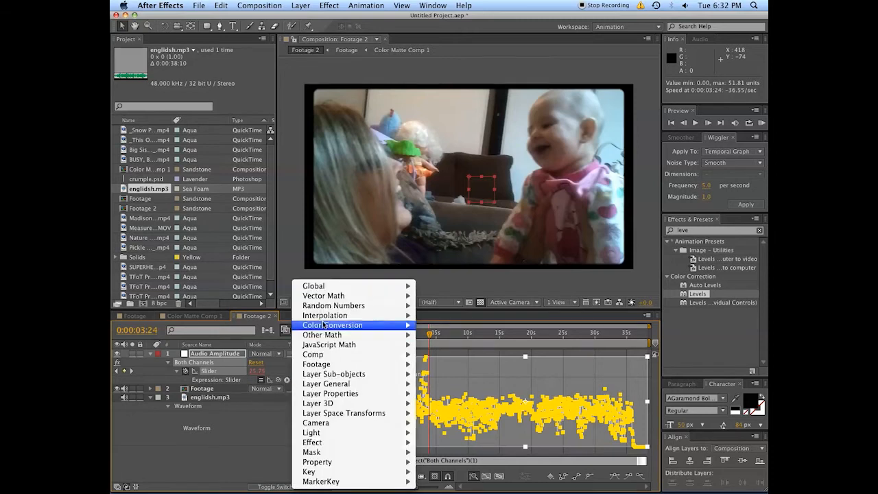
pyautogui.moveTo(325, 317)
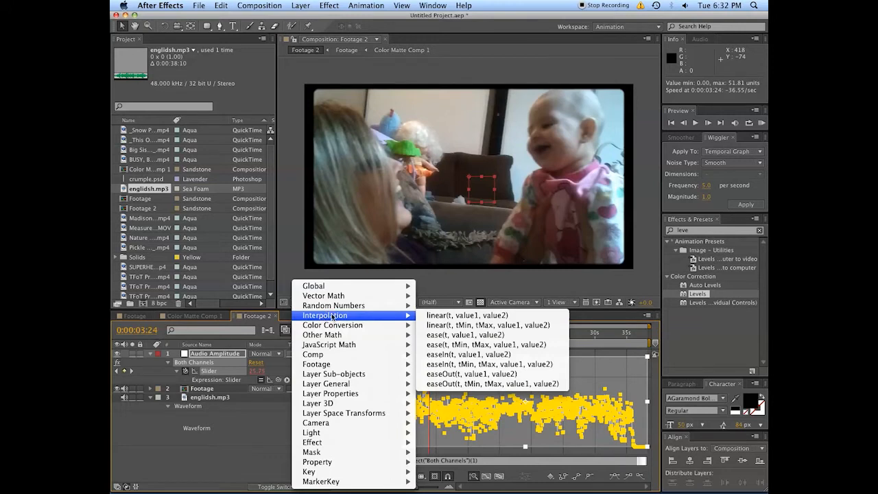
pyautogui.moveTo(316, 334)
pyautogui.moveTo(354, 315)
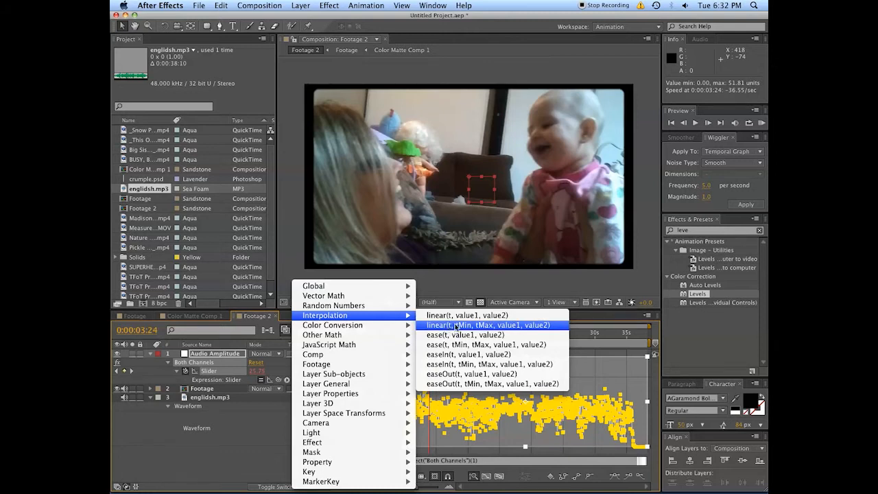
pyautogui.click(505, 325)
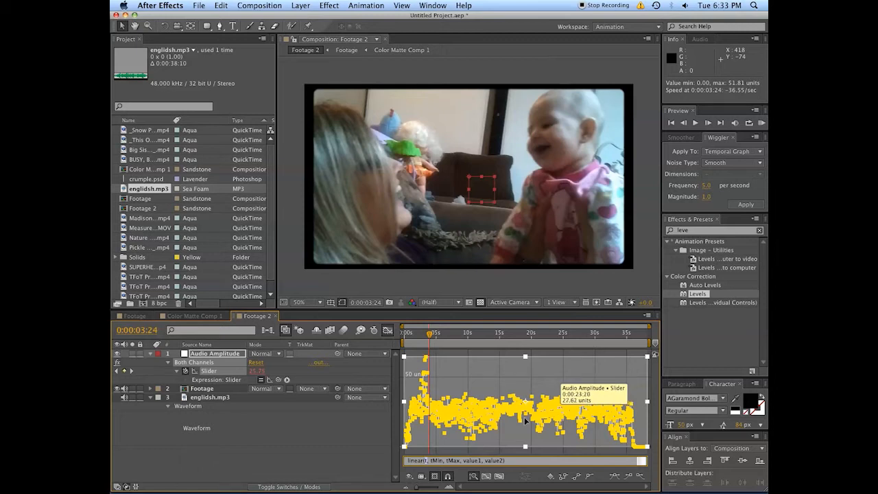
# Step: Link the linear expression's t argument to the Both Channels Slider itself
pyautogui.moveTo(279, 382); pyautogui.dragTo(207, 371)
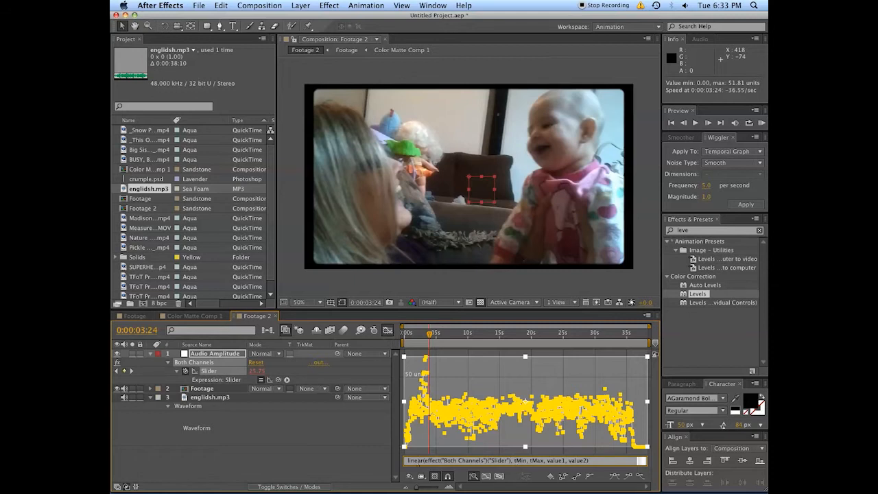
pyautogui.click(406, 460)
pyautogui.write('(')
# Step: Set the linear expression's input range by replacing tMin with 20 and tMax with 40
pyautogui.doubleClick(519, 460)
pyautogui.write('20')
pyautogui.press('Right')
pyautogui.press('Right')
pyautogui.press('Delete')
pyautogui.press('Delete')
pyautogui.press('Delete')
pyautogui.press('Delete')
pyautogui.write('40')
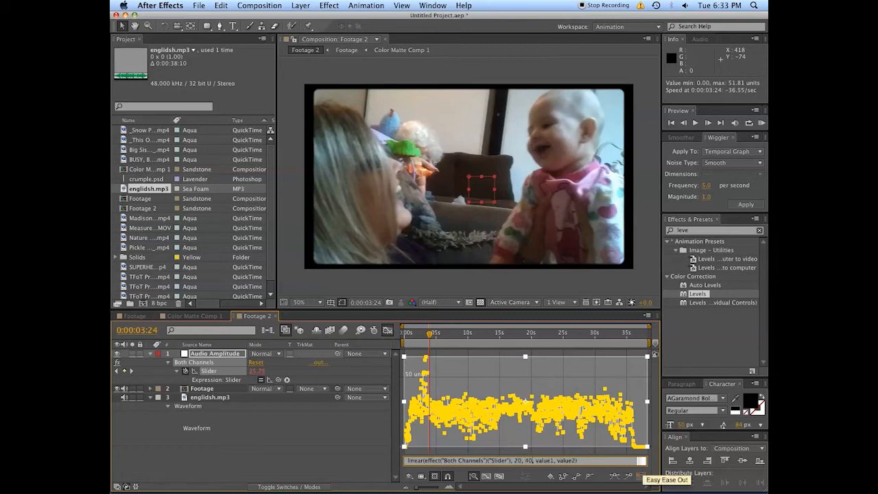
# Step: Set the linear expression's output range by replacing value1 with 0 and value2 with 100, and apply the expression
pyautogui.press('Delete')
pyautogui.press('Delete')
pyautogui.press('Delete')
pyautogui.press('Delete')
pyautogui.press('Delete')
pyautogui.press('Delete')
pyautogui.write('0')
pyautogui.press('Delete')
pyautogui.press('Delete')
pyautogui.press('Delete')
pyautogui.press('Delete')
pyautogui.press('Delete')
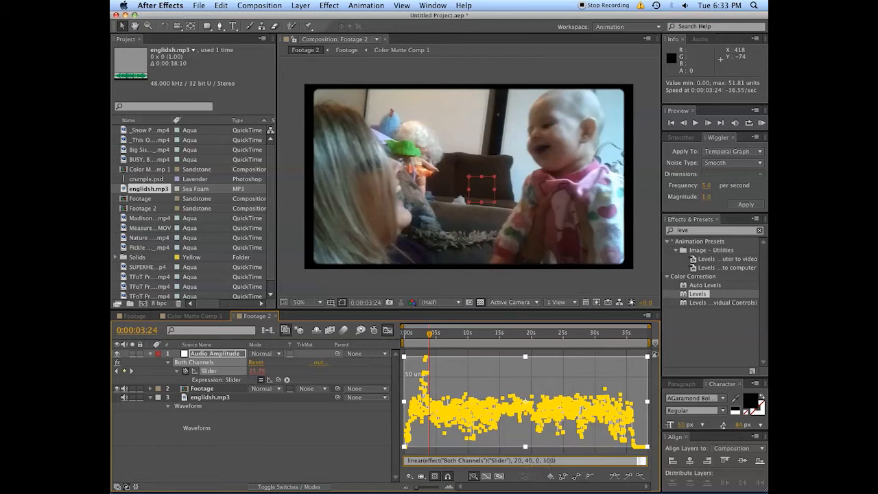
pyautogui.click(364, 455)
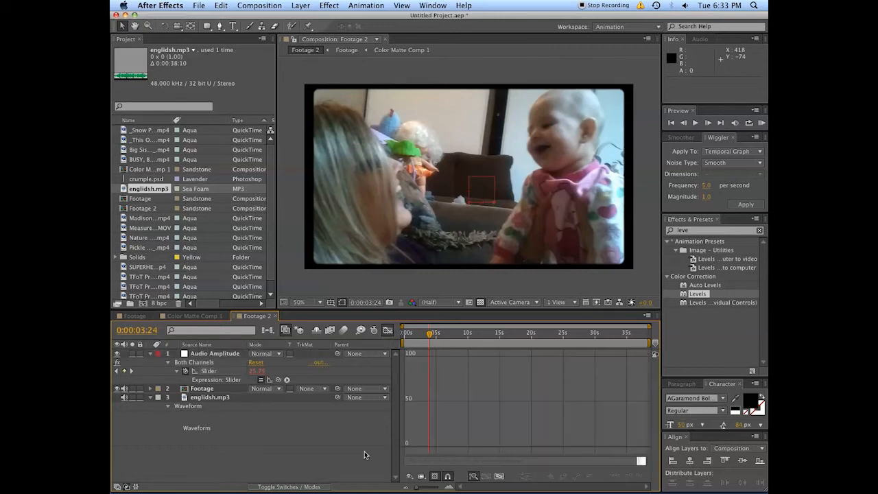
# Step: Examine the remapped Slider values by stepping back through keyframes from 0:00:04:17 and scrubbing to 0:00:02:09
pyautogui.click(214, 374)
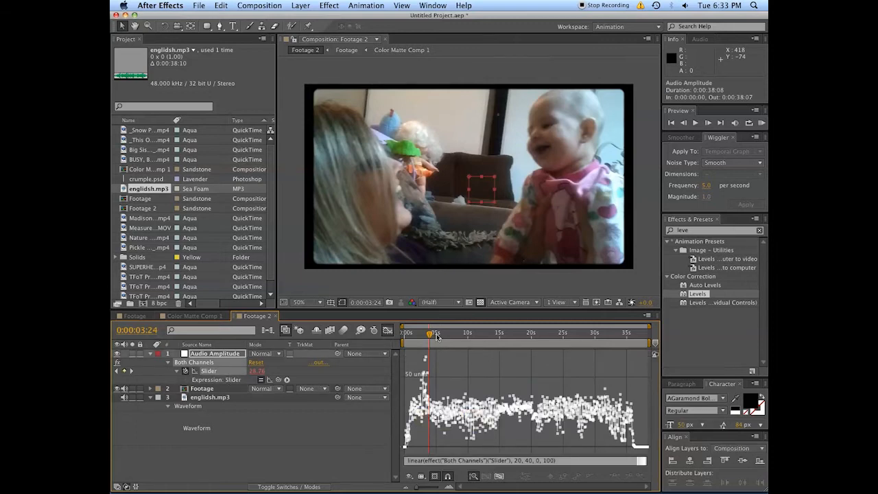
pyautogui.moveTo(436, 335)
pyautogui.mouseDown()
pyautogui.moveTo(413, 341)
pyautogui.moveTo(436, 338)
pyautogui.mouseUp()
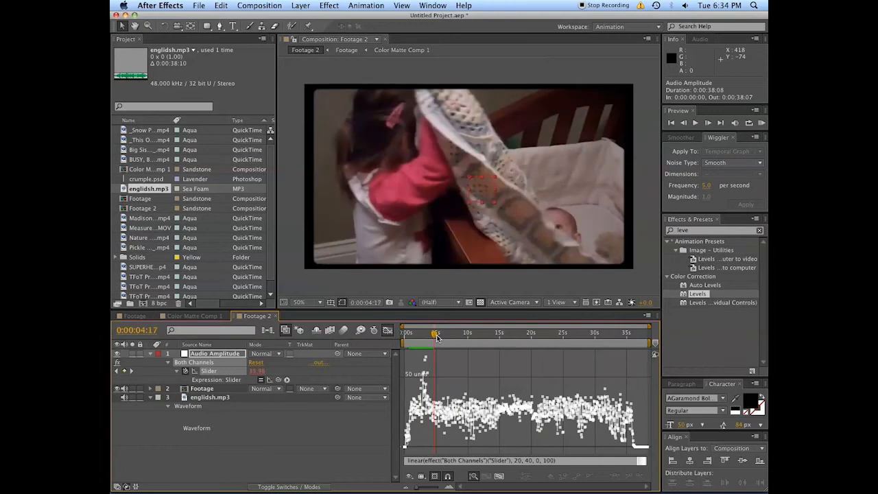
pyautogui.click(117, 371)
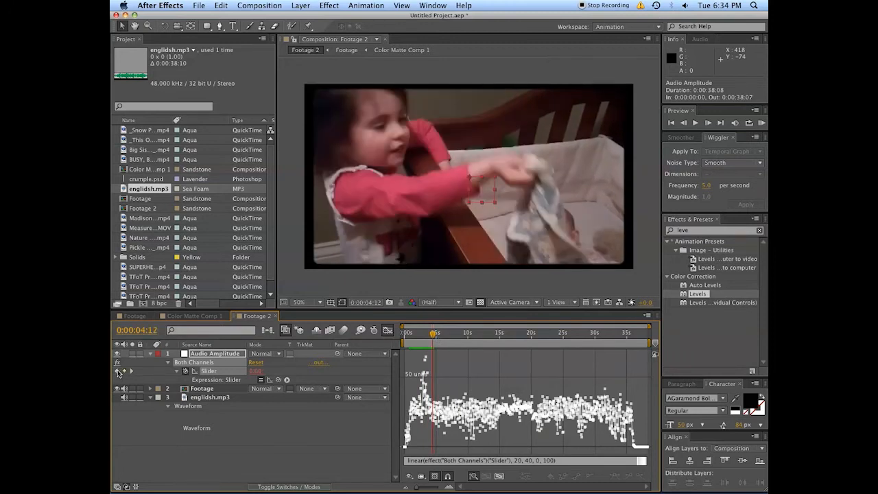
pyautogui.click(116, 371)
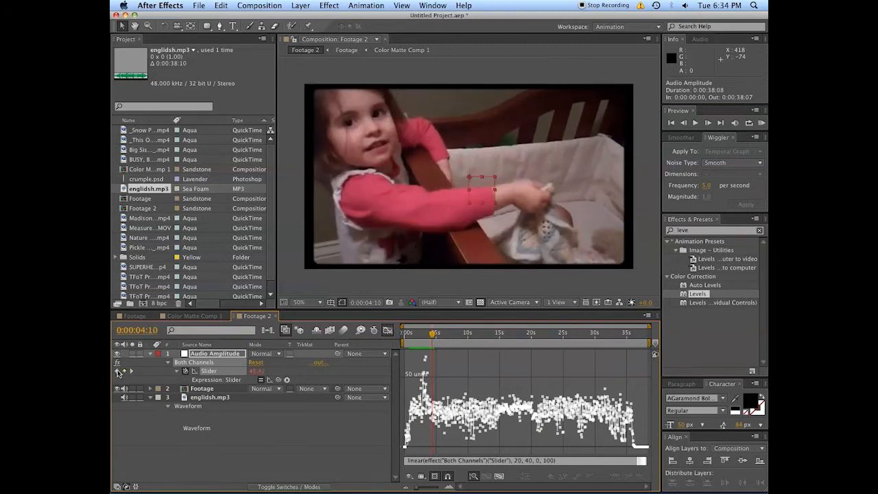
pyautogui.click(117, 371)
pyautogui.click(117, 371)
pyautogui.click(117, 371)
pyautogui.click(118, 371)
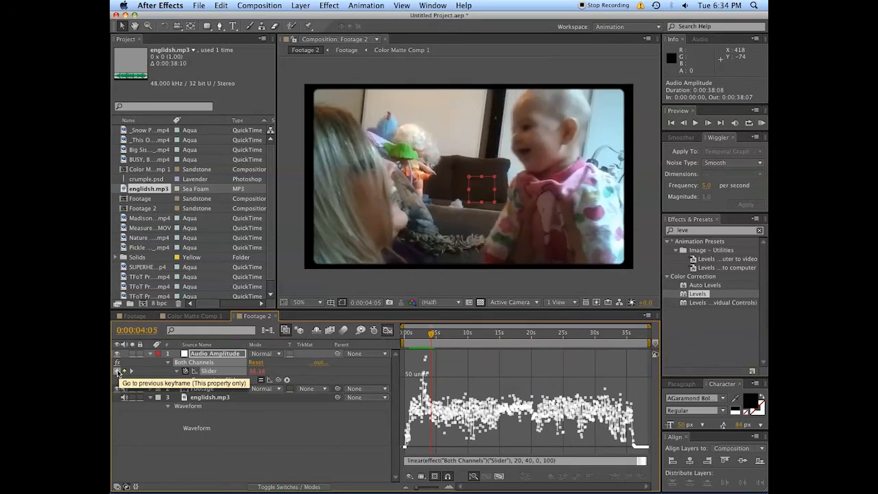
pyautogui.click(118, 371)
pyautogui.click(117, 371)
pyautogui.click(117, 371)
pyautogui.moveTo(430, 334); pyautogui.dragTo(420, 384)
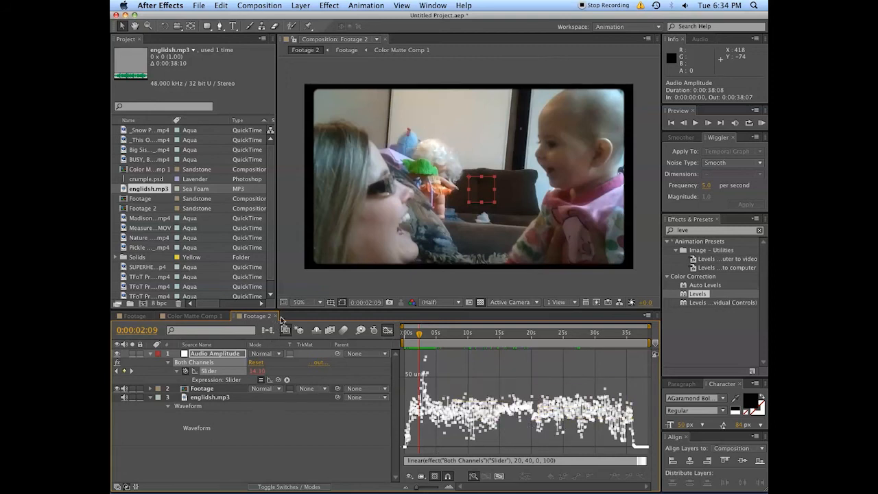
# Step: Collapse the Audio Amplitude layer and apply the Distort Offset effect to the Footage layer
pyautogui.click(291, 440)
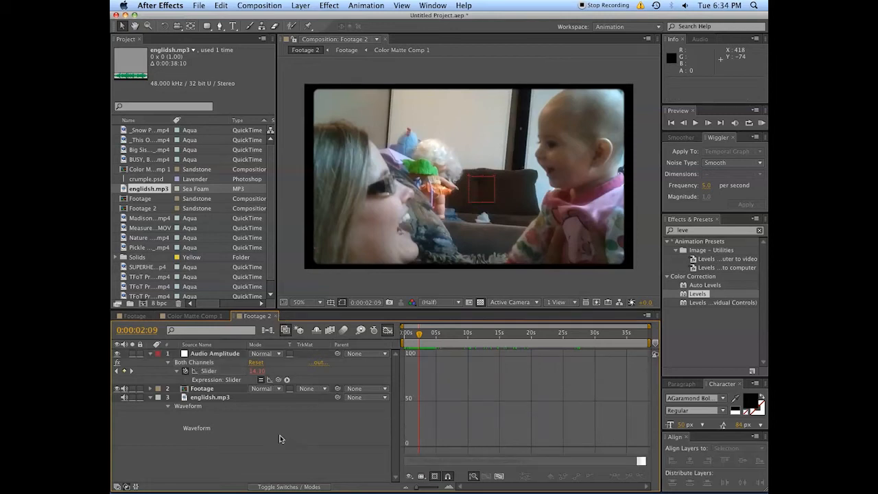
pyautogui.click(149, 354)
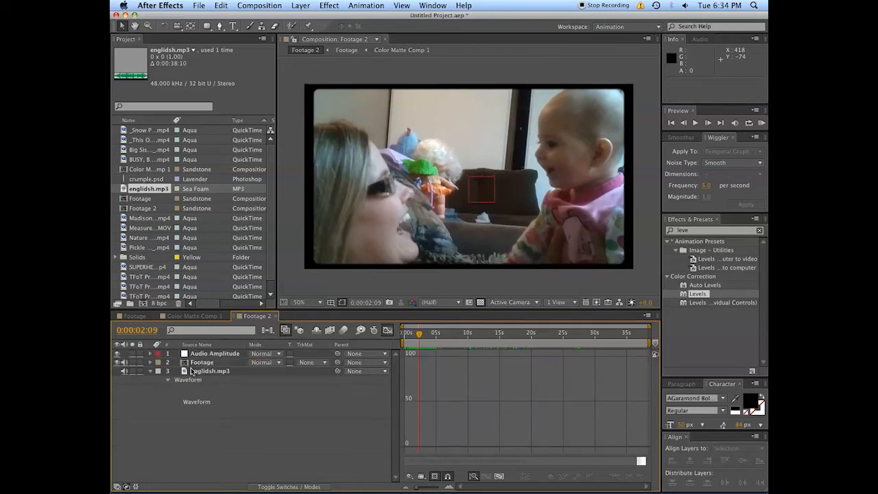
pyautogui.click(209, 364)
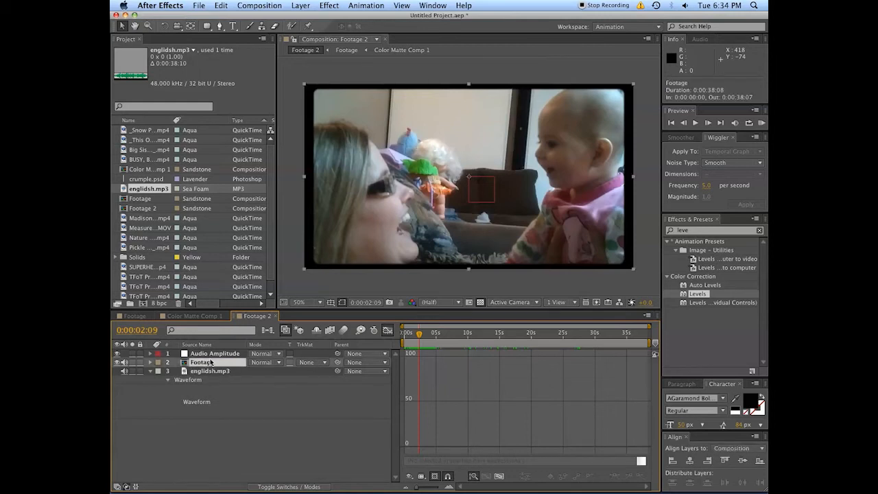
pyautogui.click(678, 231)
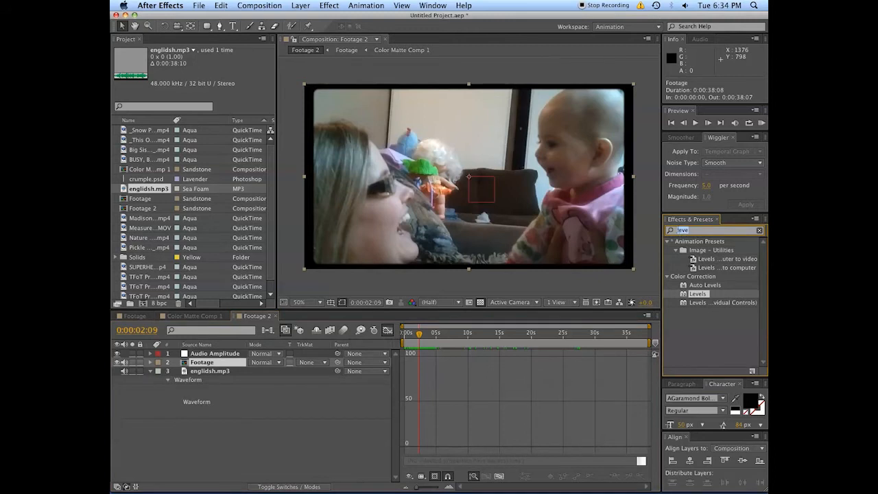
pyautogui.press('BackSpace')
pyautogui.write('offset')
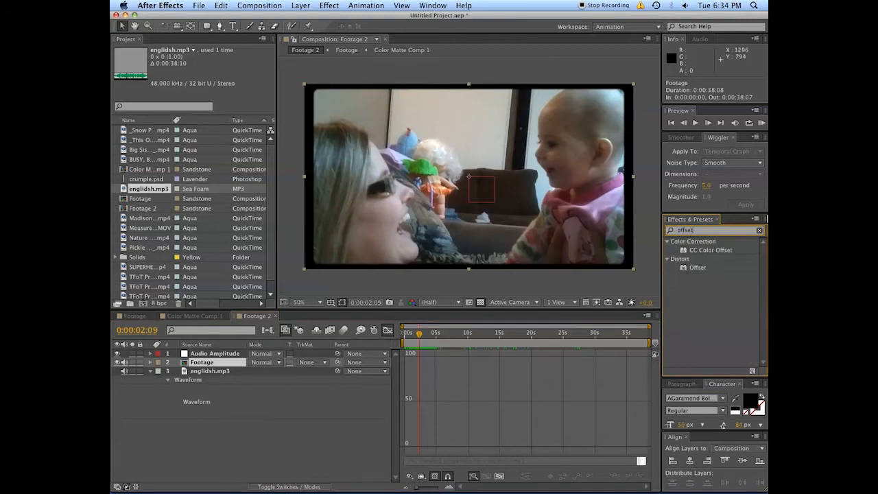
pyautogui.doubleClick(698, 269)
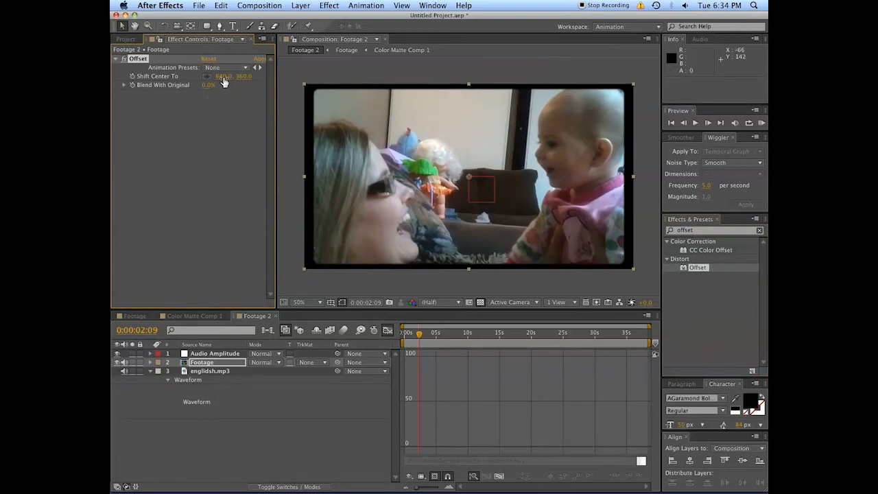
# Step: Try shifting the footage vertically with the Offset effect's Shift Center To value, and undo the changes
pyautogui.moveTo(238, 79); pyautogui.dragTo(548, 79)
pyautogui.moveTo(444, 128); pyautogui.dragTo(111, 129)
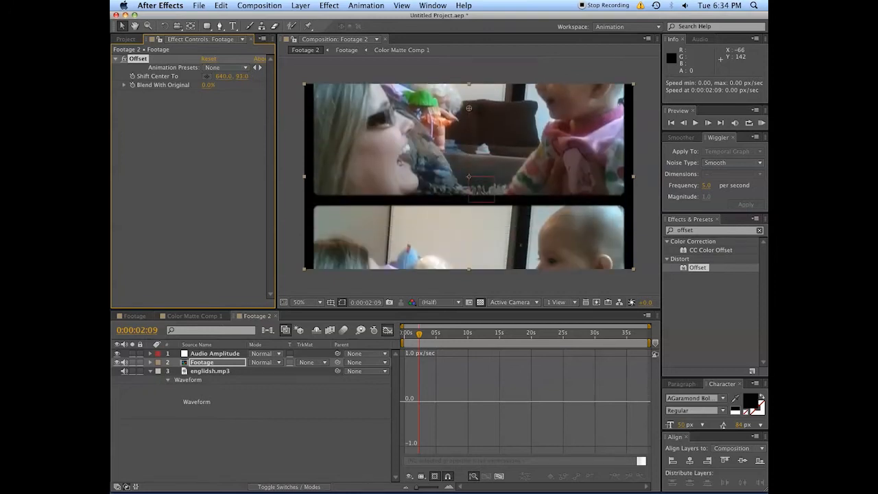
pyautogui.press('super+z')
pyautogui.moveTo(242, 76); pyautogui.dragTo(282, 84)
pyautogui.press('super+z')
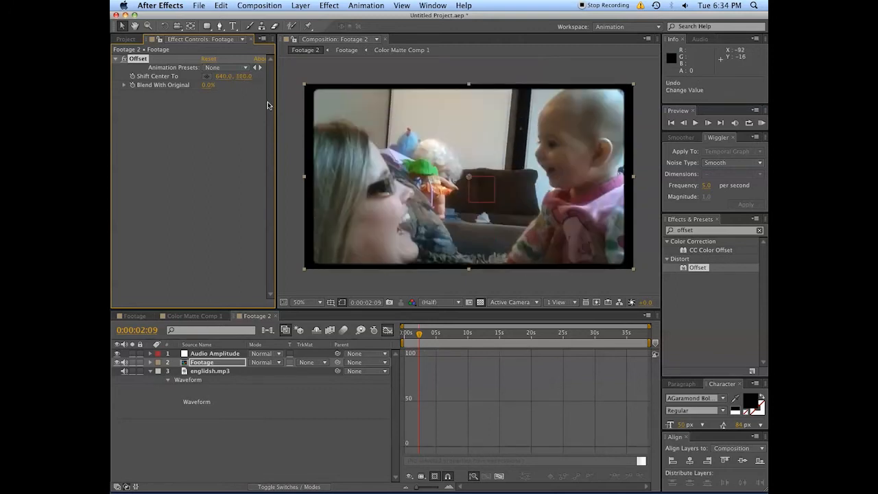
# Step: Leave the Graph Editor and start a Shift Center To expression on the Offset effect with [640,(wiggle(8,
pyautogui.click(387, 331)
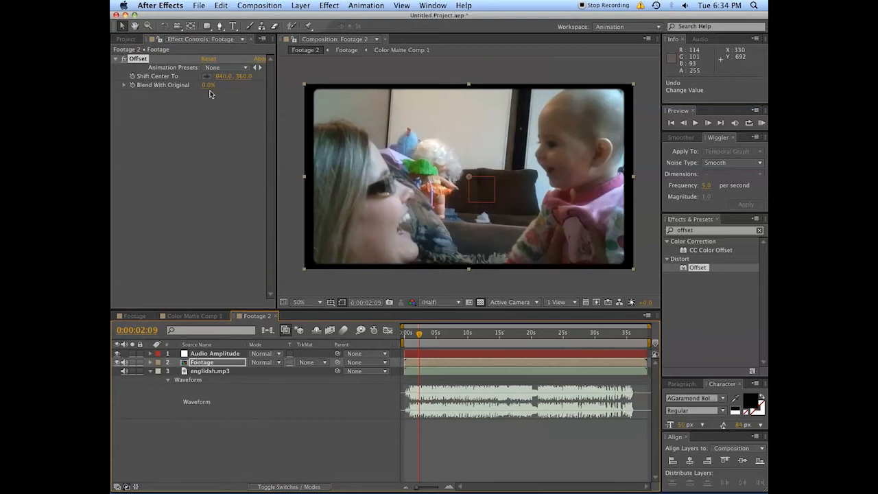
pyautogui.keyDown('alt'); pyautogui.click(132, 76); pyautogui.keyUp('alt')
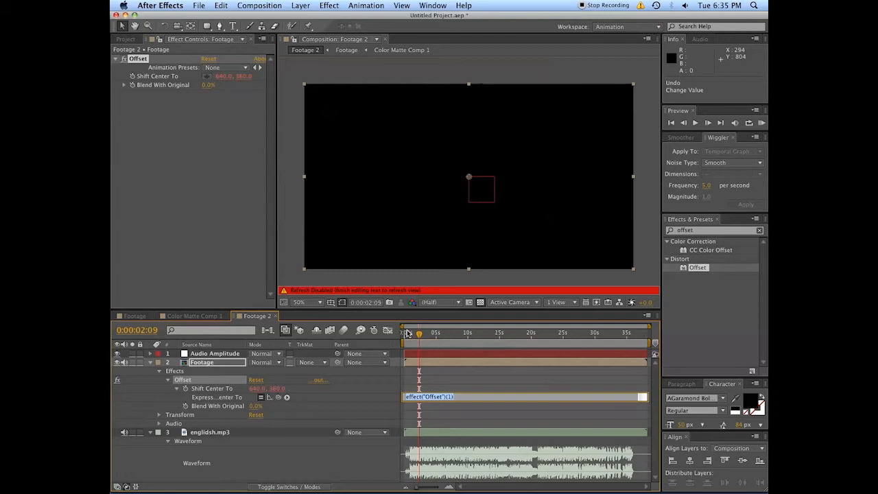
pyautogui.press('BackSpace')
pyautogui.write('[640,(wiggle(8,')
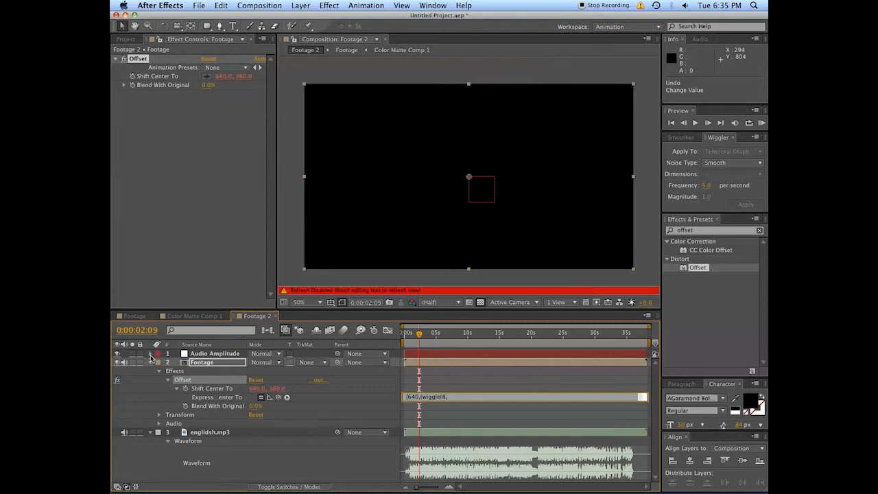
# Step: Link the wiggle amount to the Audio Amplitude layer's Both Channels Slider and finish the expression with )[1])]
pyautogui.click(150, 354)
pyautogui.click(515, 211)
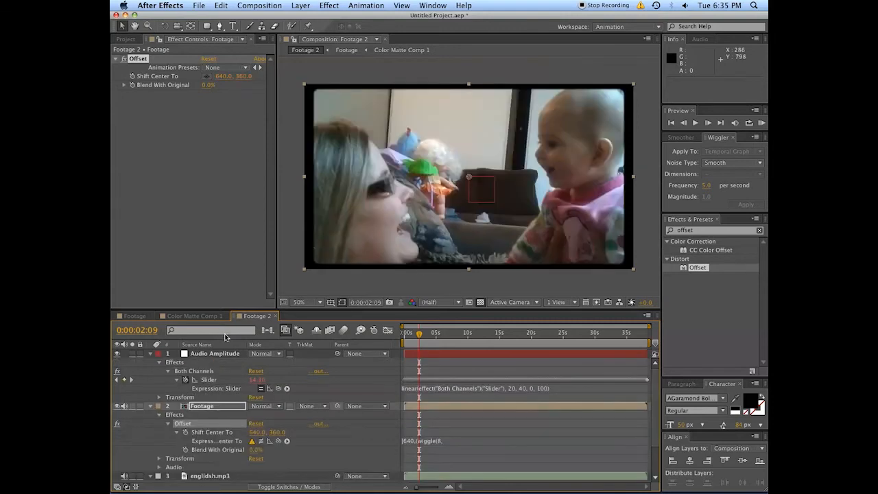
pyautogui.moveTo(278, 440); pyautogui.dragTo(226, 386)
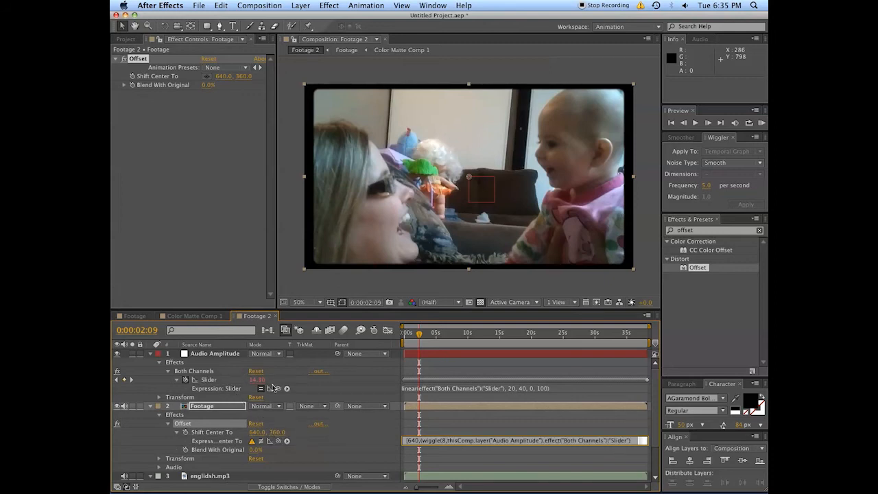
pyautogui.write(')')
pyautogui.write(')1')
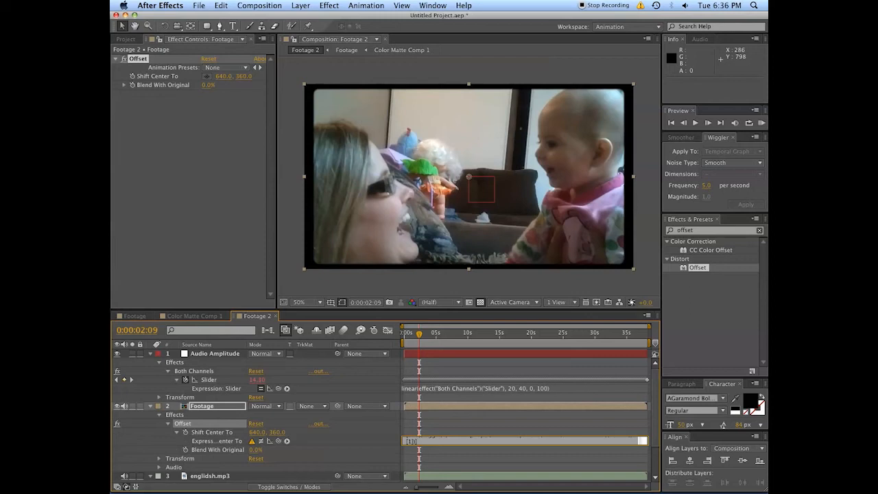
pyautogui.click(274, 385)
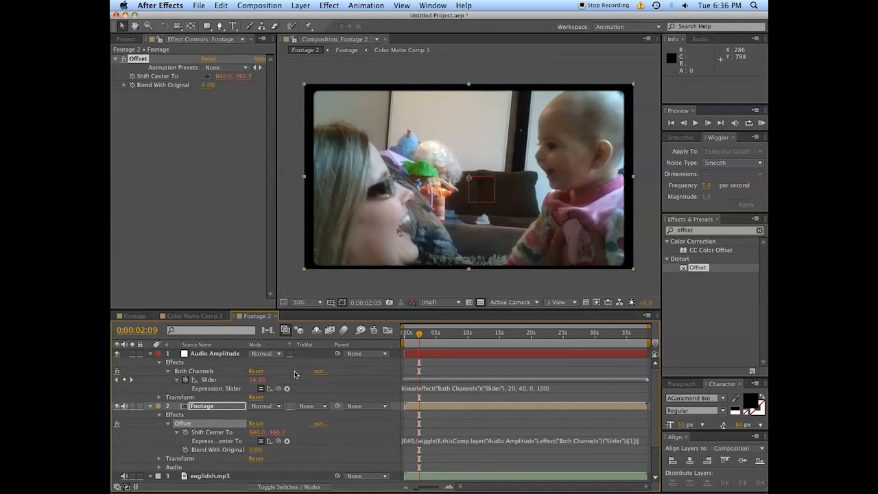
# Step: Preview the audio-driven shake and scrub from the start to 0:00:17:14 to check the Footage layer's vertical movement
pyautogui.press('space')
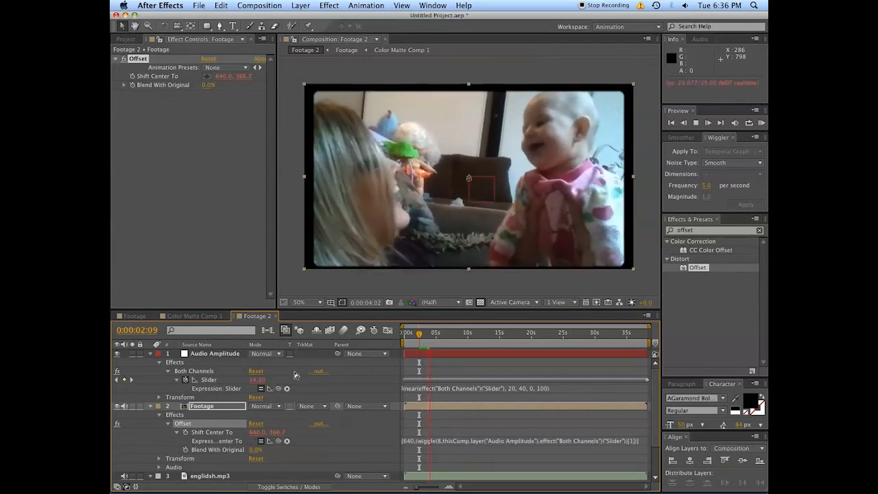
pyautogui.press('space')
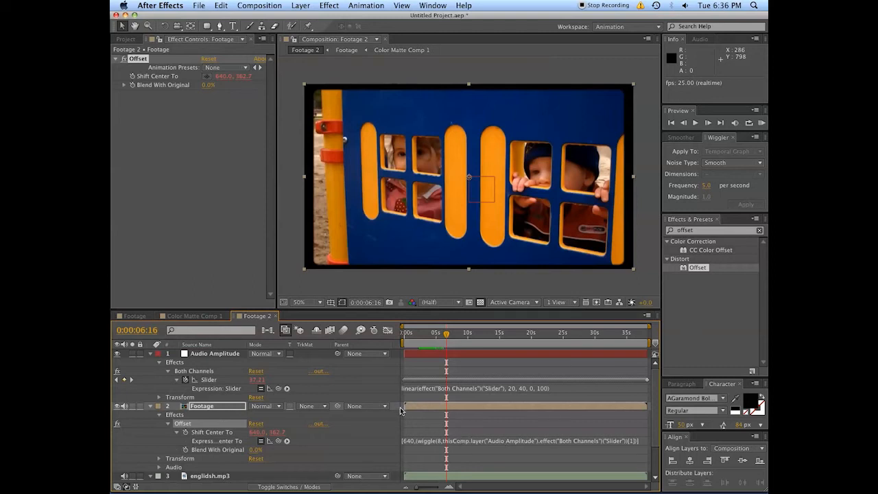
pyautogui.moveTo(446, 335); pyautogui.dragTo(518, 335)
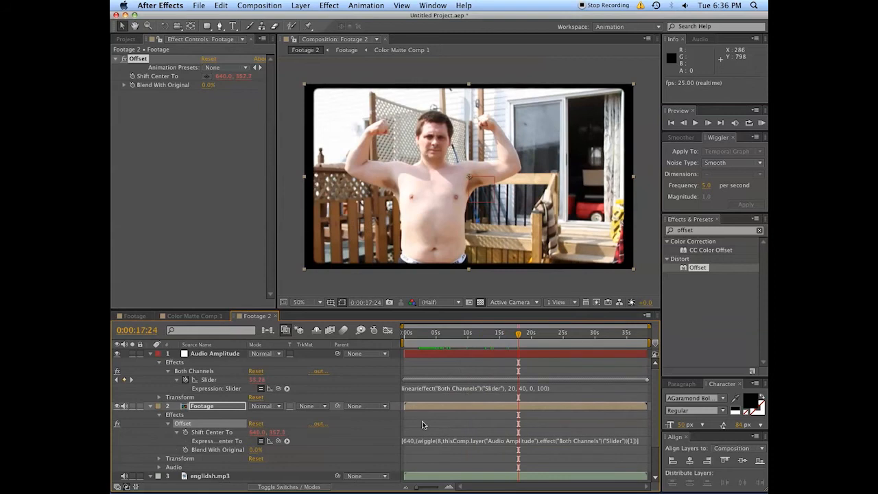
pyautogui.click(405, 334)
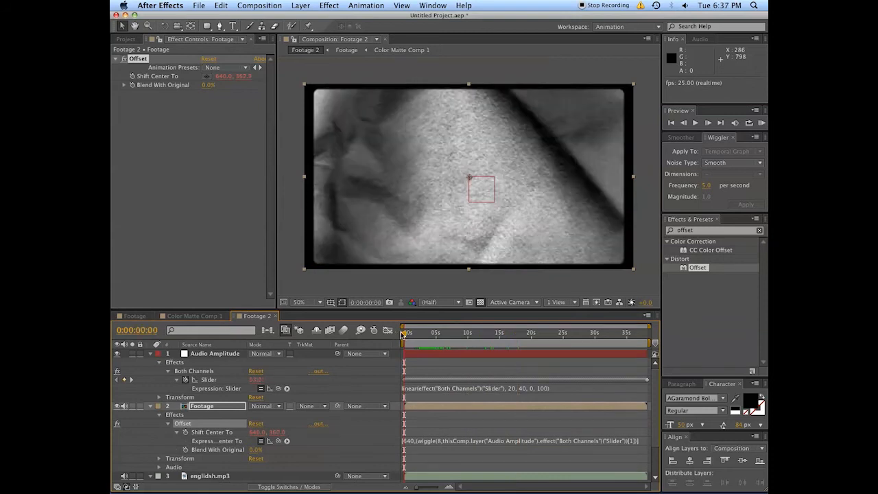
pyautogui.moveTo(401, 334); pyautogui.dragTo(518, 354)
pyautogui.click(420, 408)
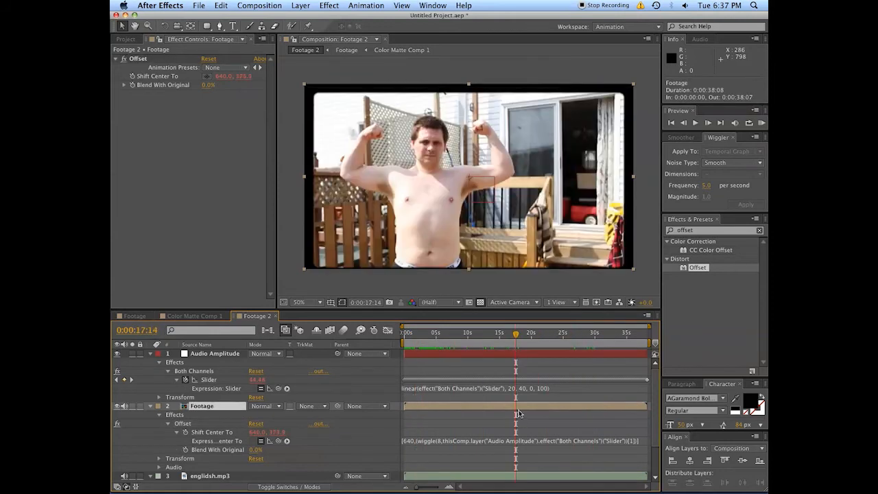
# Step: Keyframe the Offset effect's Shift Center To on the Footage layer at 0:00:17:14 and 0:00:17:24
pyautogui.click(186, 434)
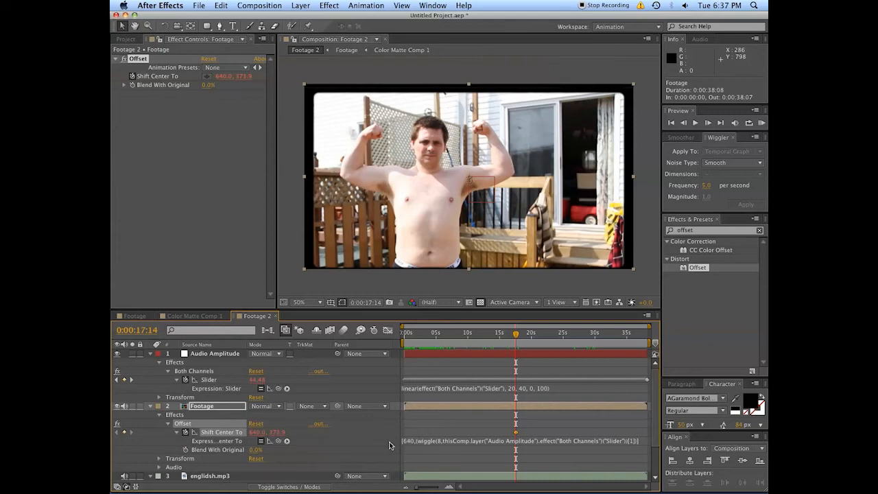
pyautogui.hotkey('shift', 'pagedown')
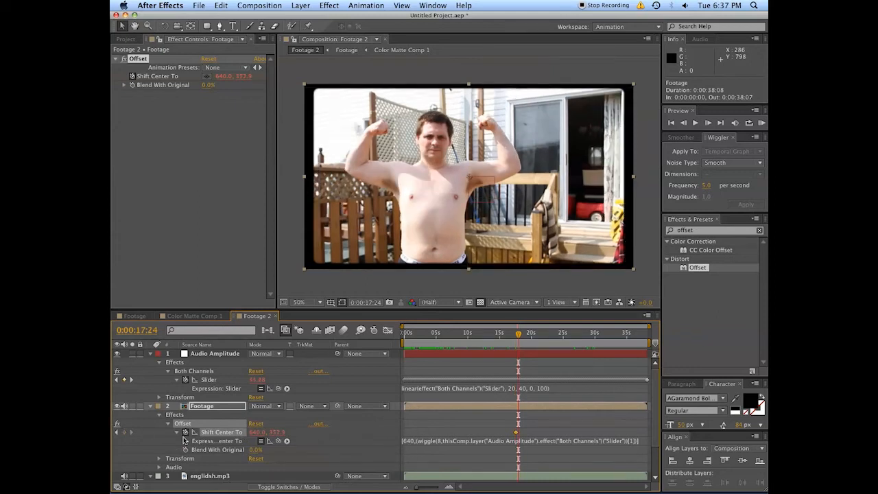
pyautogui.moveTo(516, 339); pyautogui.dragTo(517, 339)
pyautogui.click(505, 340)
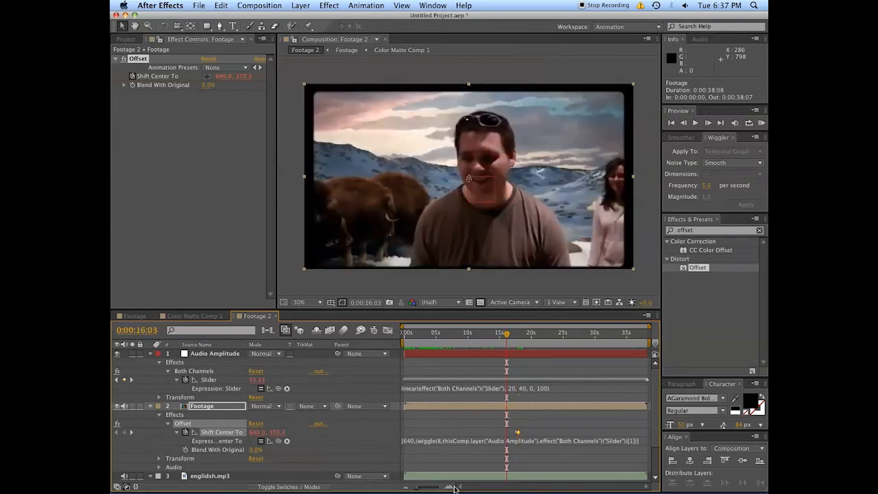
# Step: Add a third Shift Center To keyframe at 0:00:18:09 on the Footage layer's Offset effect
pyautogui.click(450, 486)
pyautogui.click(450, 487)
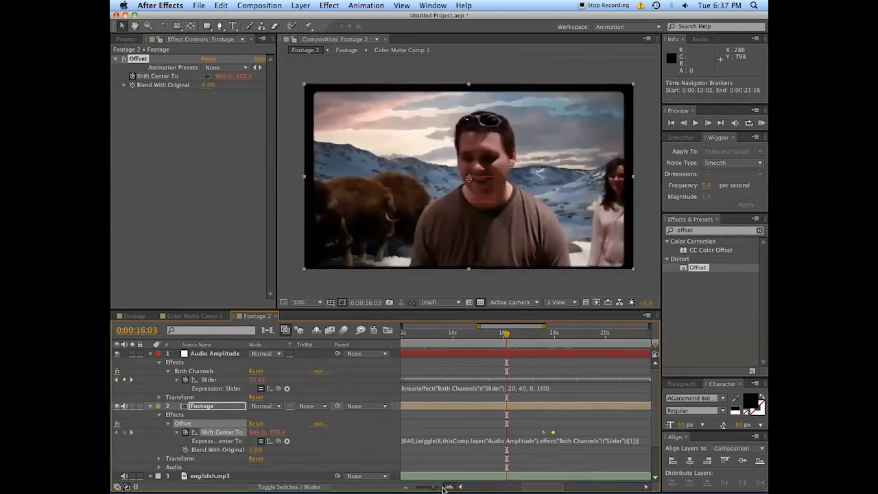
pyautogui.click(449, 486)
pyautogui.click(449, 486)
pyautogui.click(535, 486)
pyautogui.click(538, 487)
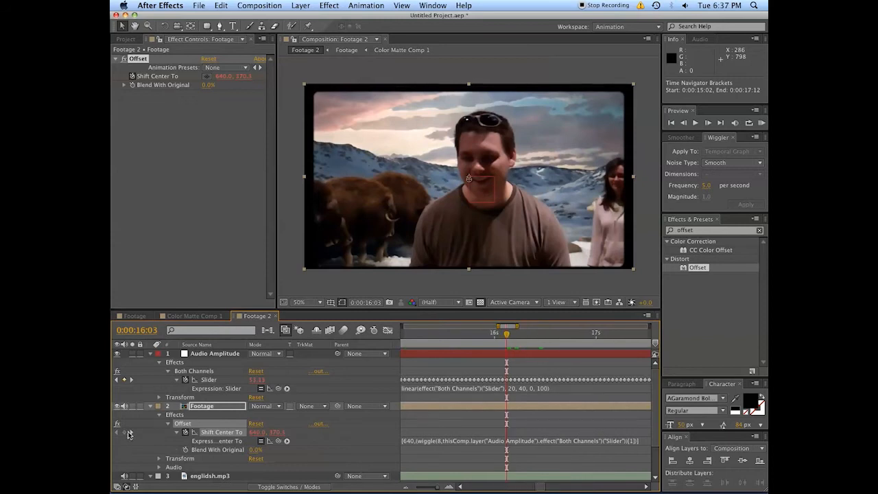
pyautogui.click(130, 432)
pyautogui.moveTo(527, 334); pyautogui.dragTo(606, 334)
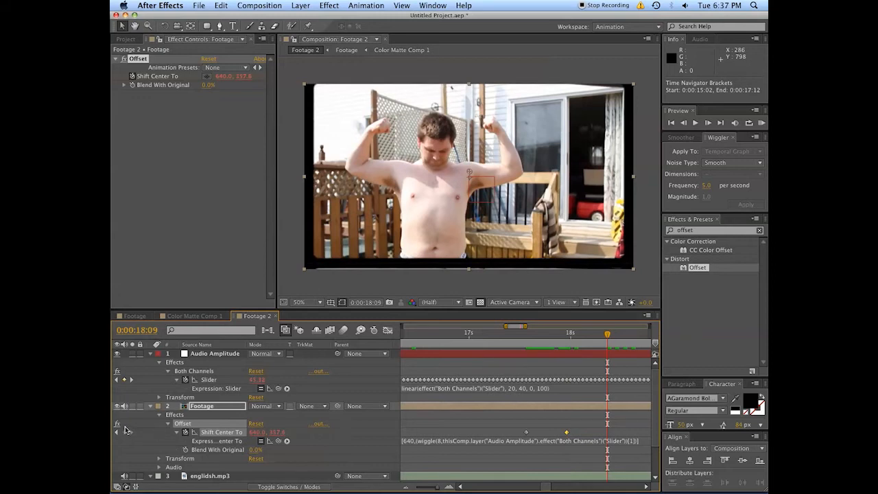
pyautogui.click(126, 431)
# Step: Try a vertical Shift Center To value of about 1190 at the 0:00:17:24 keyframe and preview the roll
pyautogui.click(554, 335)
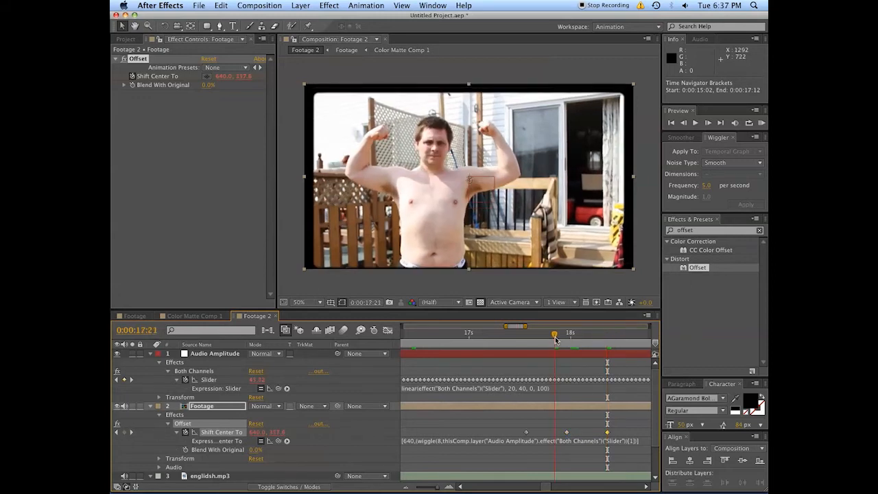
pyautogui.moveTo(556, 339); pyautogui.dragTo(567, 336)
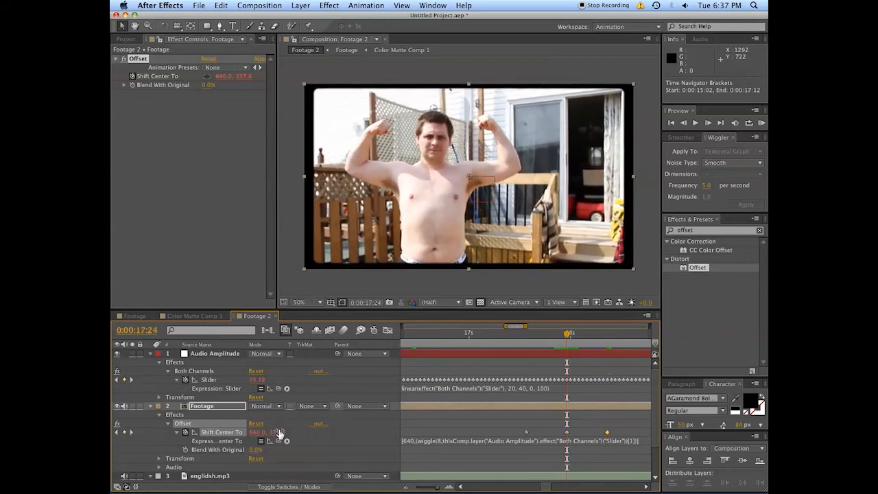
pyautogui.moveTo(279, 431); pyautogui.dragTo(577, 343)
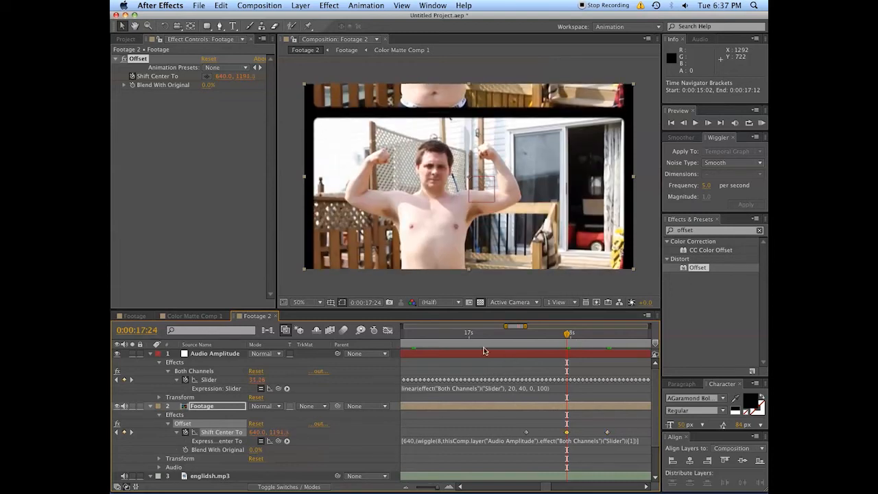
pyautogui.click(518, 335)
pyautogui.press('space')
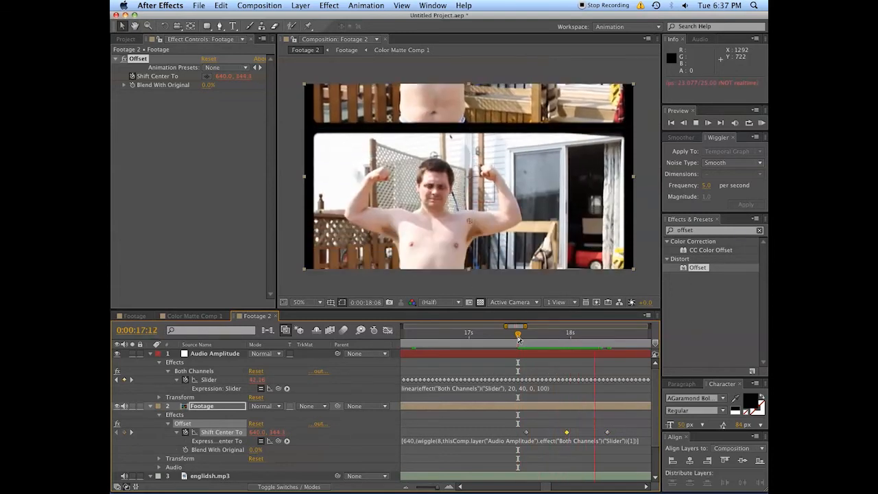
pyautogui.press('space')
pyautogui.click(514, 336)
pyautogui.press('space')
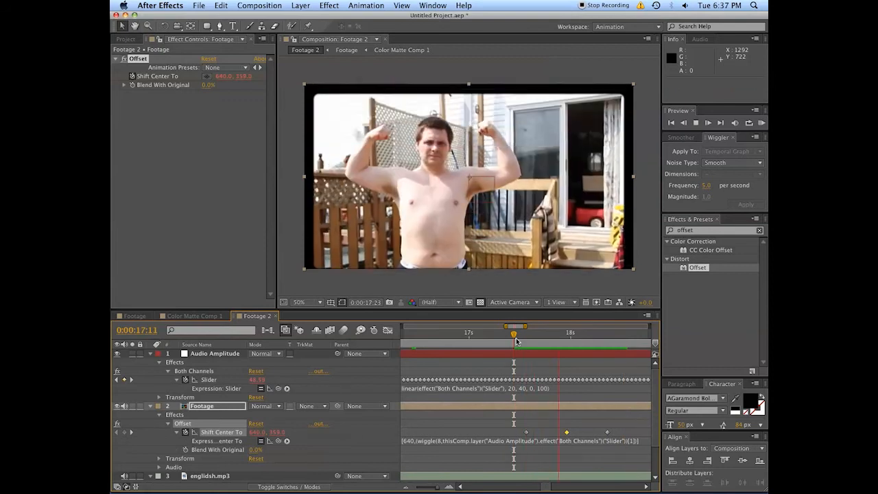
pyautogui.press('space')
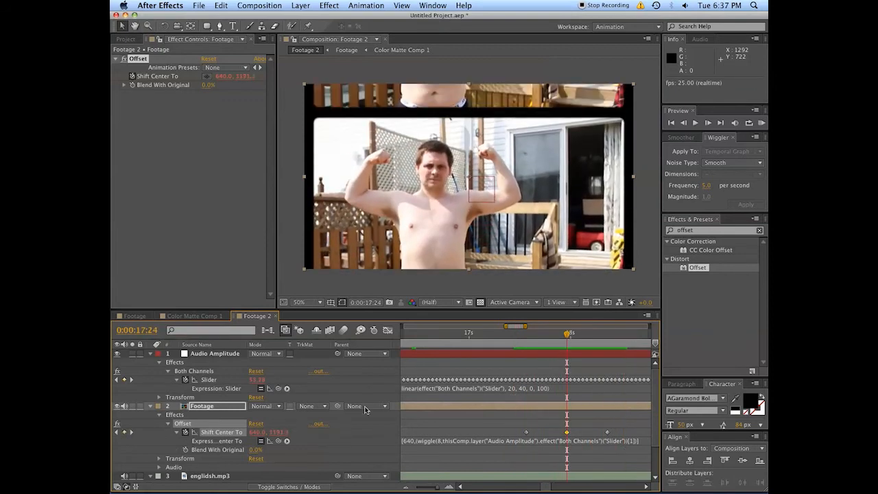
# Step: Try a much larger vertical Shift Center To value of about 5044 at the middle keyframe and preview it
pyautogui.moveTo(277, 432); pyautogui.dragTo(494, 415)
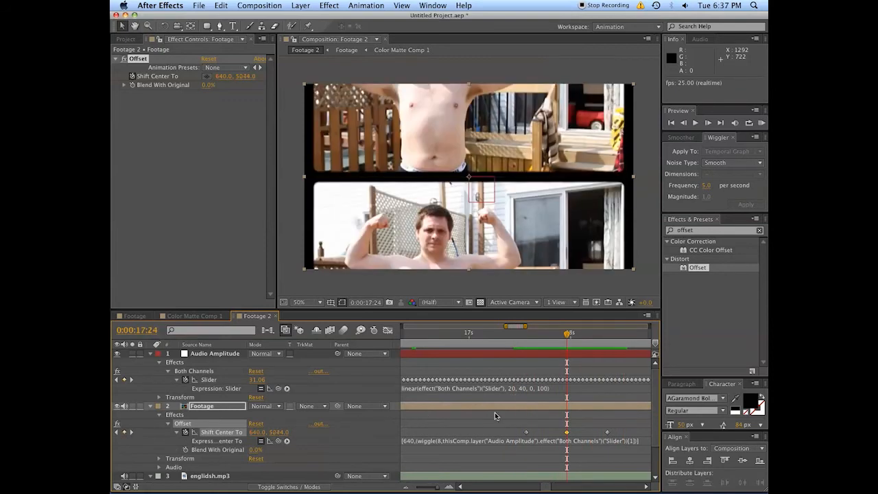
pyautogui.click(521, 338)
pyautogui.press('space')
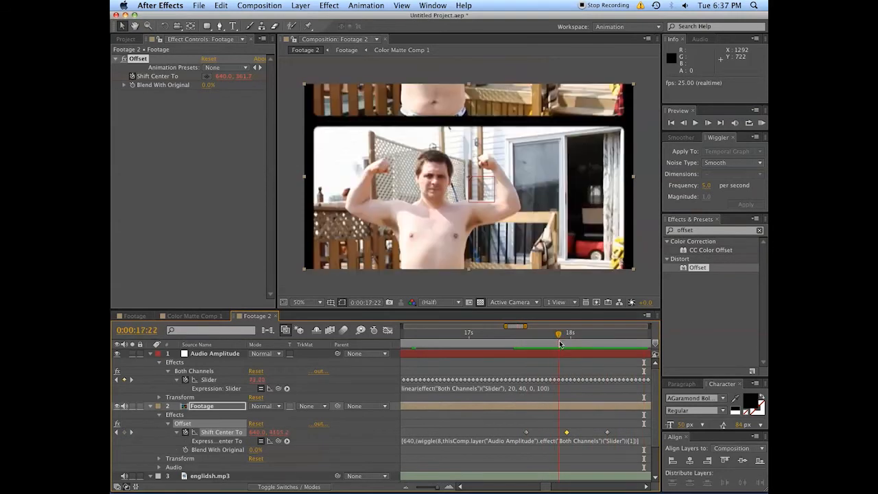
# Step: Set the vertical Shift Center To value to 3000 at the 0:00:17:24 keyframe and play back the roll
pyautogui.click(564, 342)
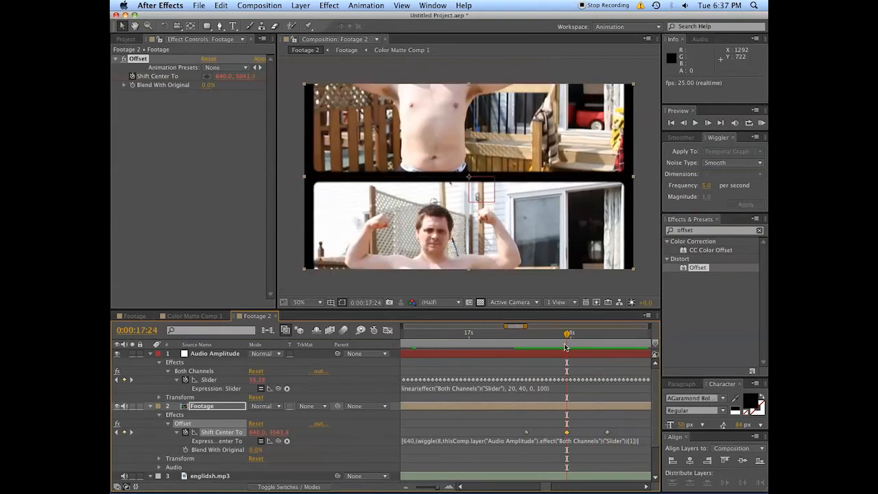
pyautogui.click(279, 432)
pyautogui.write('3000')
pyautogui.press('Return')
pyautogui.press('space')
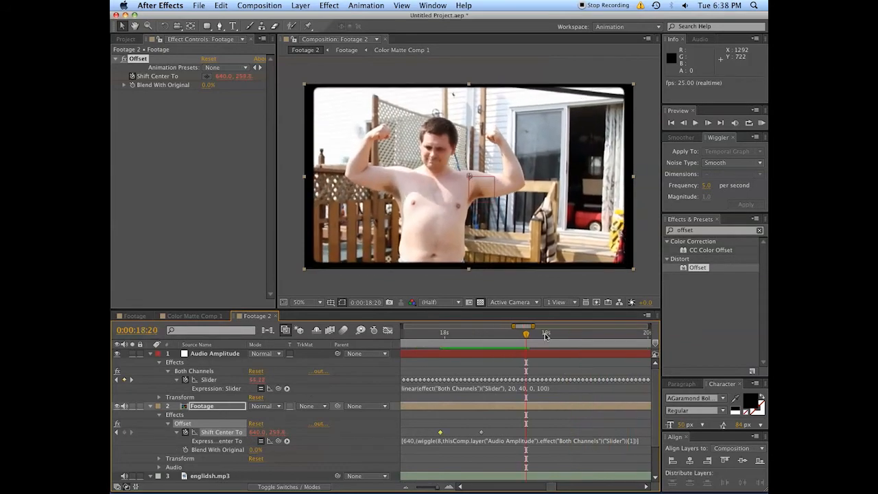
pyautogui.press('space')
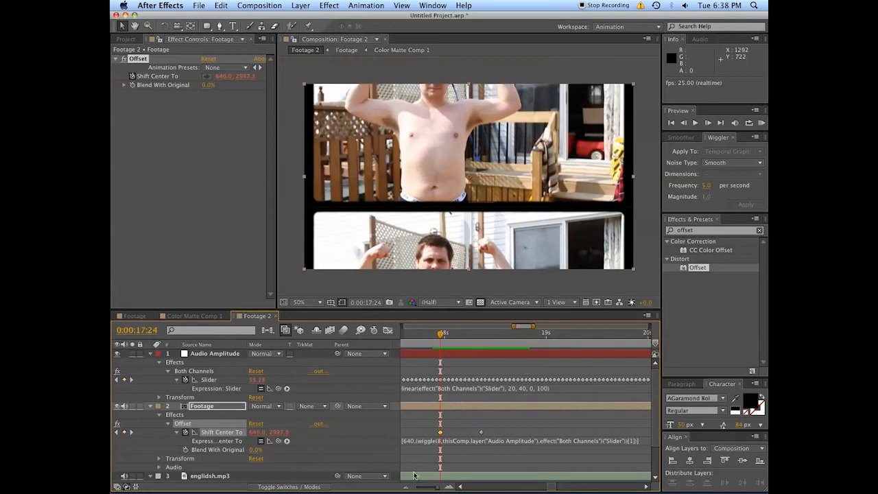
# Step: Collapse the Footage layer's properties, keep the layer selected and go to 0:00:07:22
pyautogui.moveTo(414, 480)
pyautogui.click(406, 487)
pyautogui.click(406, 487)
pyautogui.click(406, 487)
pyautogui.click(406, 487)
pyautogui.moveTo(534, 487); pyautogui.dragTo(467, 487)
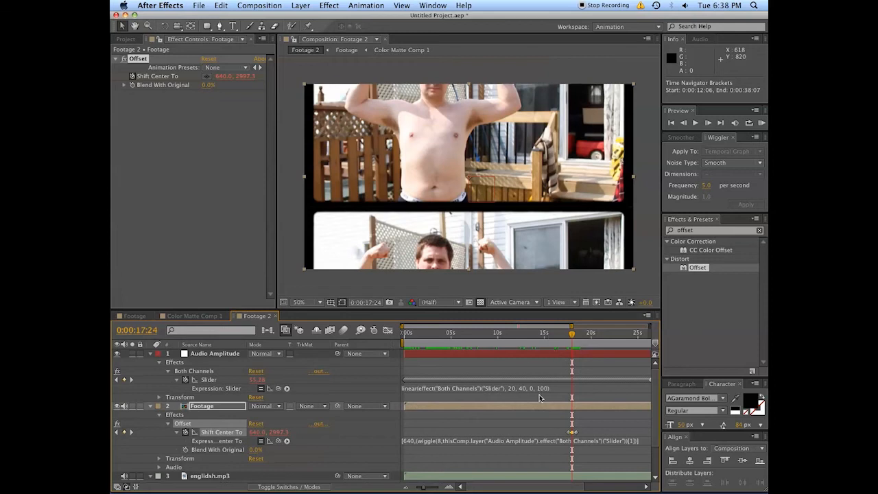
pyautogui.click(150, 406)
pyautogui.click(199, 409)
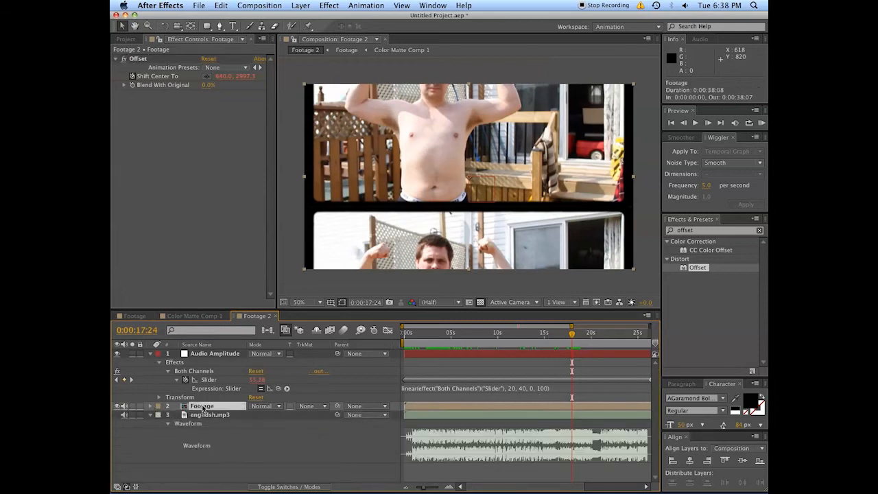
pyautogui.moveTo(462, 333)
pyautogui.mouseDown()
pyautogui.moveTo(492, 335)
pyautogui.moveTo(478, 336)
pyautogui.mouseUp()
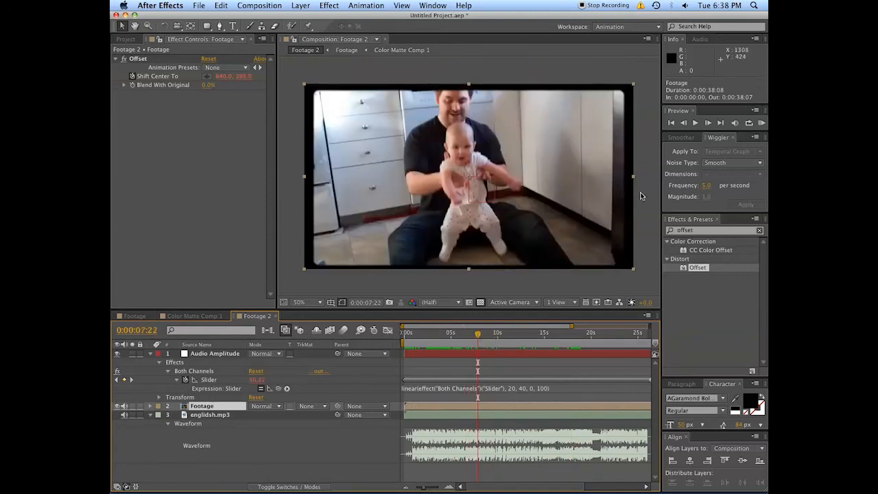
# Step: Apply the Tint effect to the Footage layer and set Amount to Tint to 25%
pyautogui.doubleClick(686, 229)
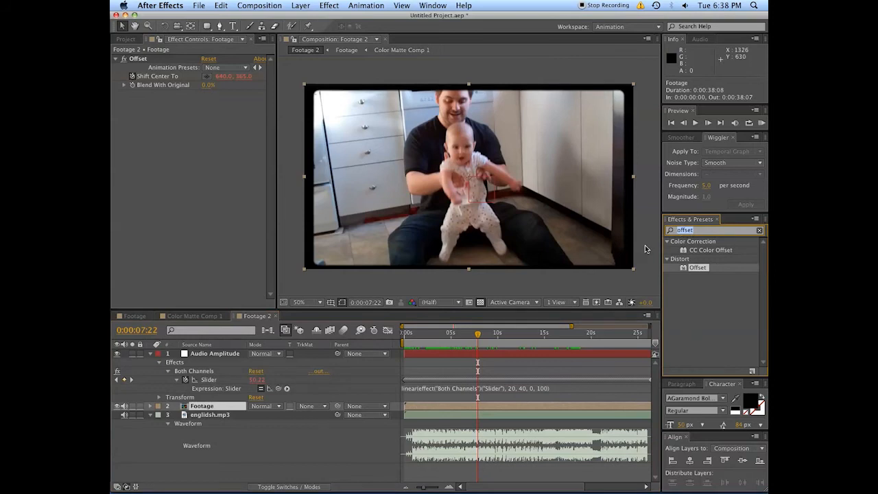
pyautogui.write('tint')
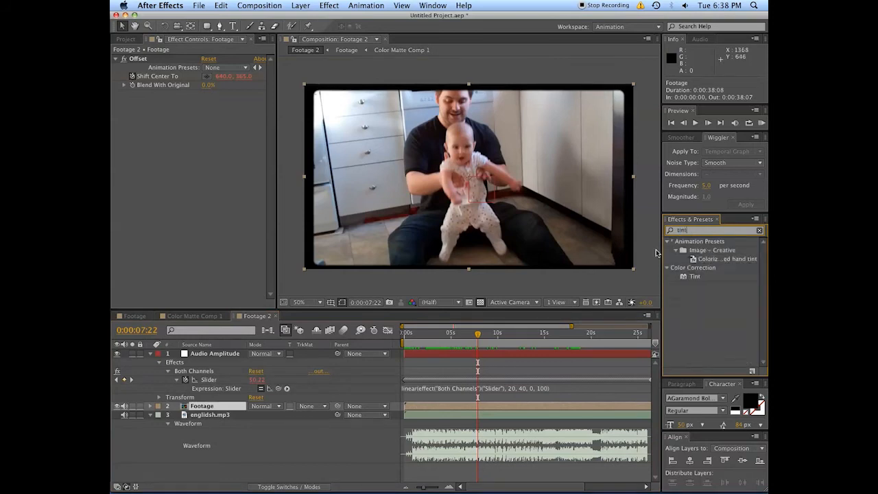
pyautogui.doubleClick(695, 277)
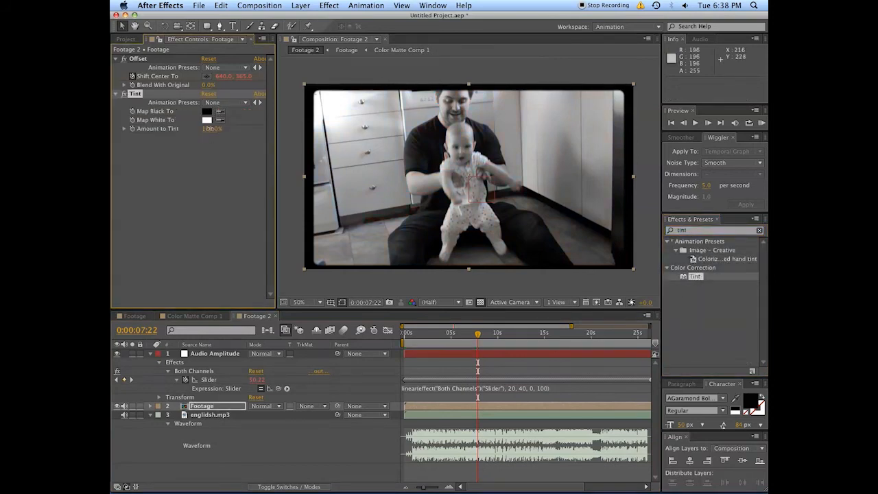
pyautogui.write('25')
pyautogui.press('Return')
# Step: Apply the Curves effect to the Footage layer and shape the Red channel into a gentle S-curve with raised highlights and lowered shadows
pyautogui.click(688, 232)
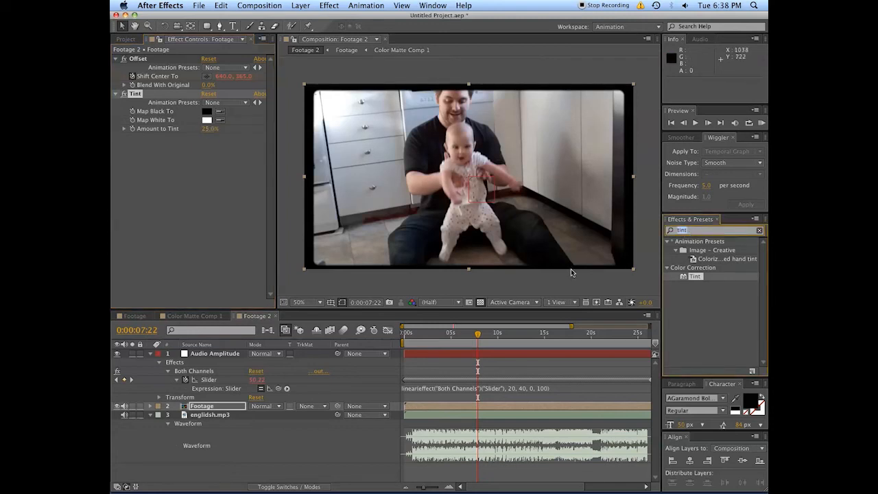
pyautogui.write('curve')
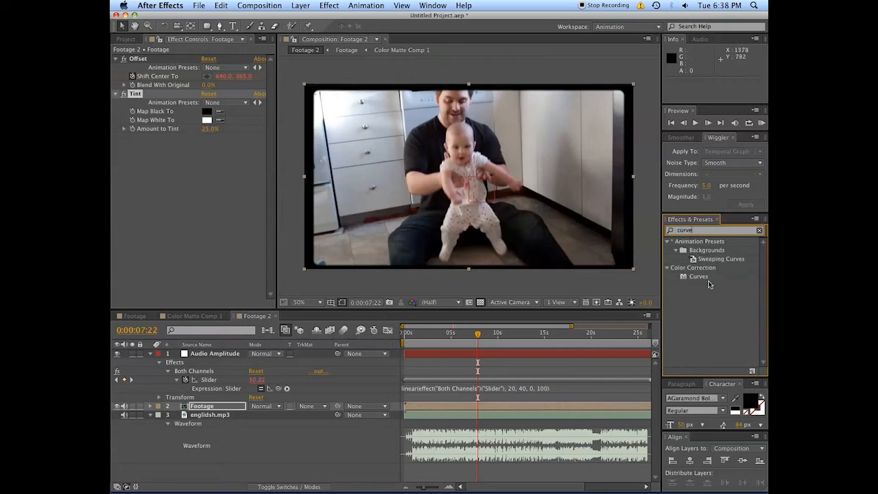
pyautogui.moveTo(698, 276); pyautogui.dragTo(174, 204)
pyautogui.click(214, 156)
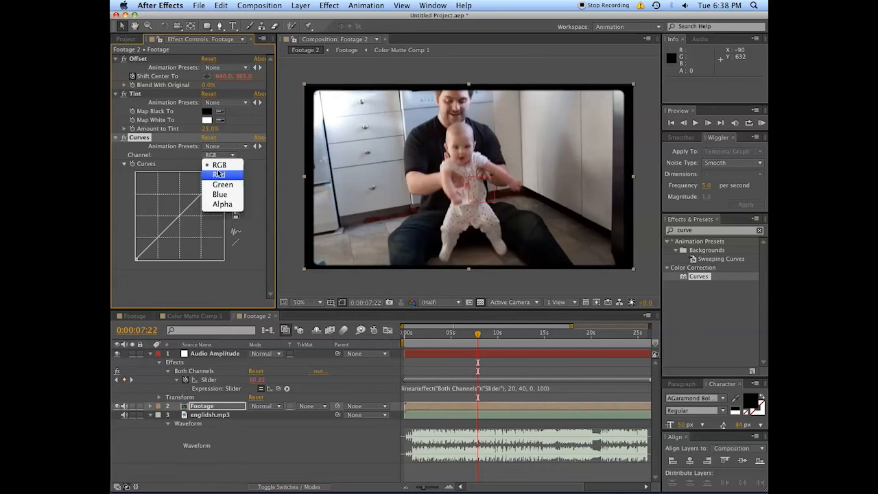
pyautogui.click(214, 173)
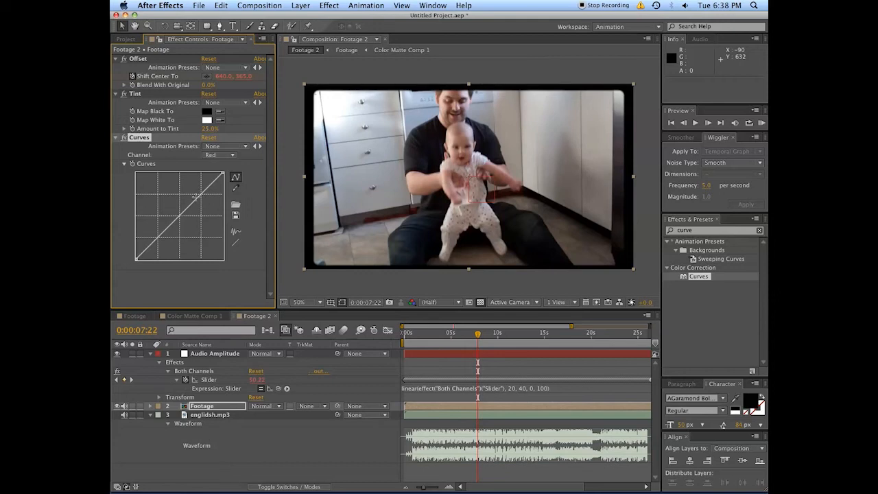
pyautogui.moveTo(200, 196); pyautogui.dragTo(200, 192)
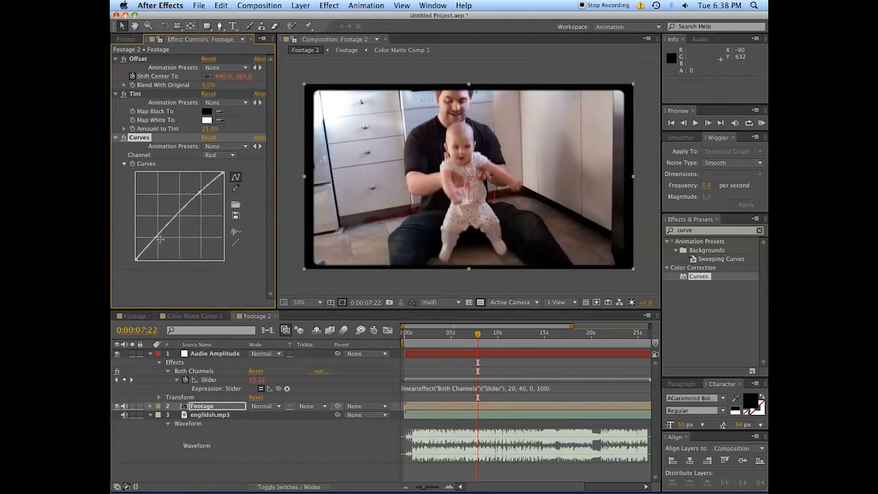
pyautogui.moveTo(159, 238); pyautogui.dragTo(159, 243)
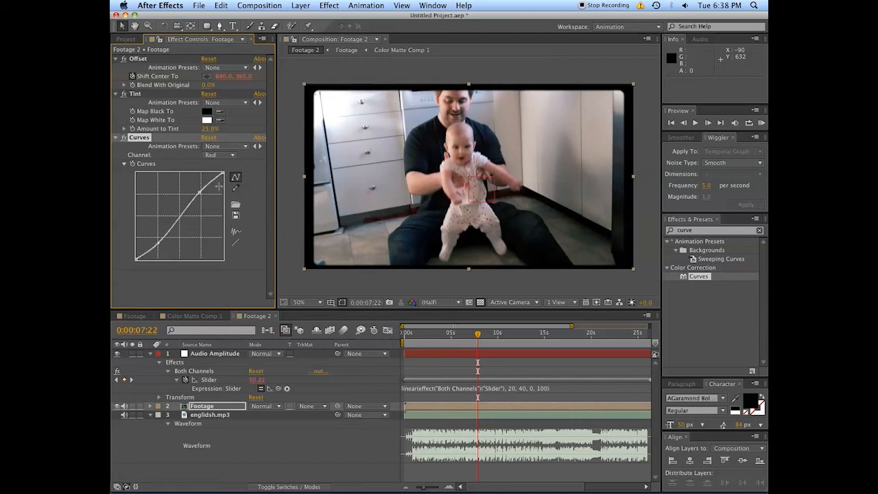
pyautogui.moveTo(199, 192); pyautogui.dragTo(200, 192)
# Step: In the Green channel of Curves, slightly lower the highlights and raise the shadows
pyautogui.click(233, 155)
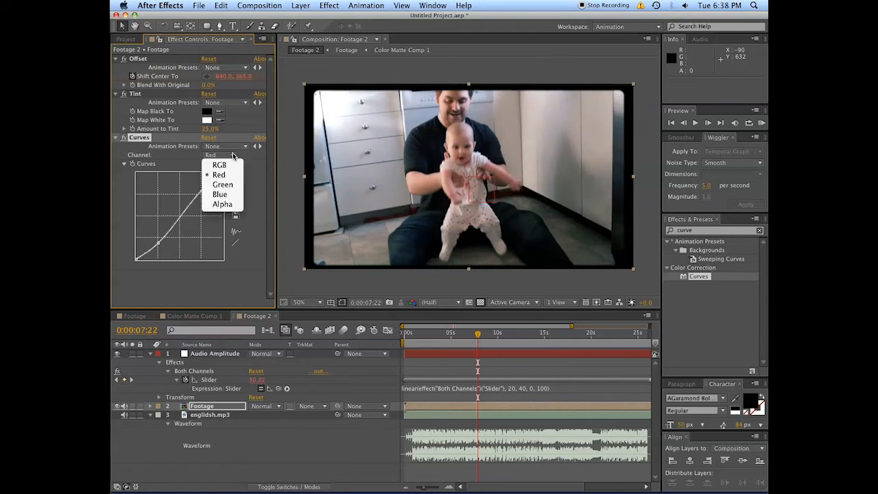
pyautogui.click(218, 184)
pyautogui.moveTo(204, 192); pyautogui.dragTo(201, 201)
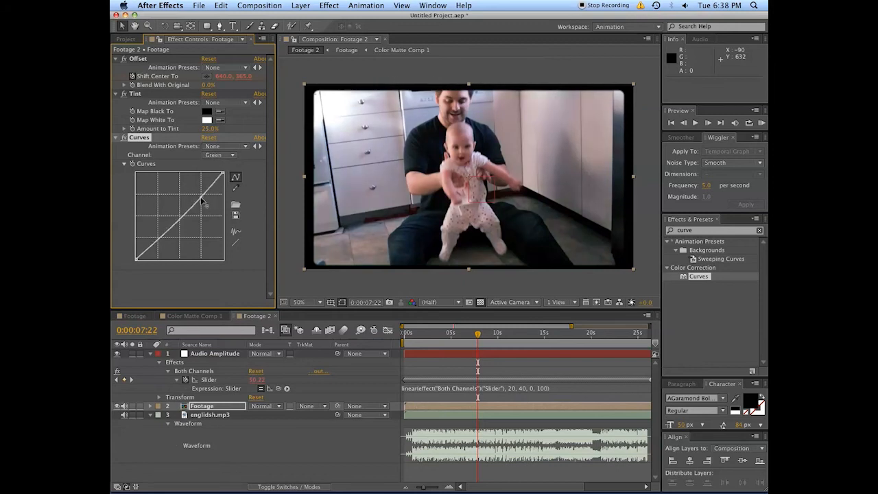
pyautogui.moveTo(159, 242); pyautogui.dragTo(156, 237)
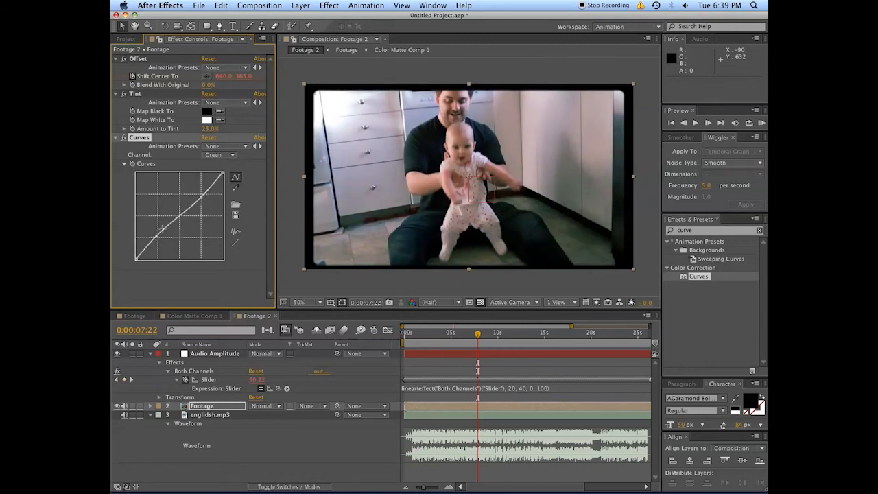
# Step: Shape the Blue channel of Curves into an S-curve with raised highlights and lowered shadows, and scrub the footage to check the grade
pyautogui.click(233, 155)
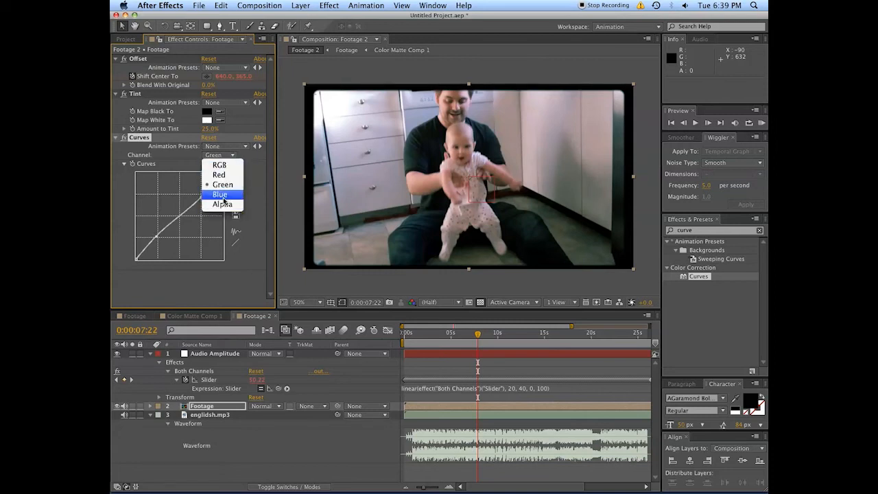
pyautogui.click(218, 194)
pyautogui.moveTo(202, 196); pyautogui.dragTo(201, 189)
pyautogui.moveTo(158, 238); pyautogui.dragTo(159, 244)
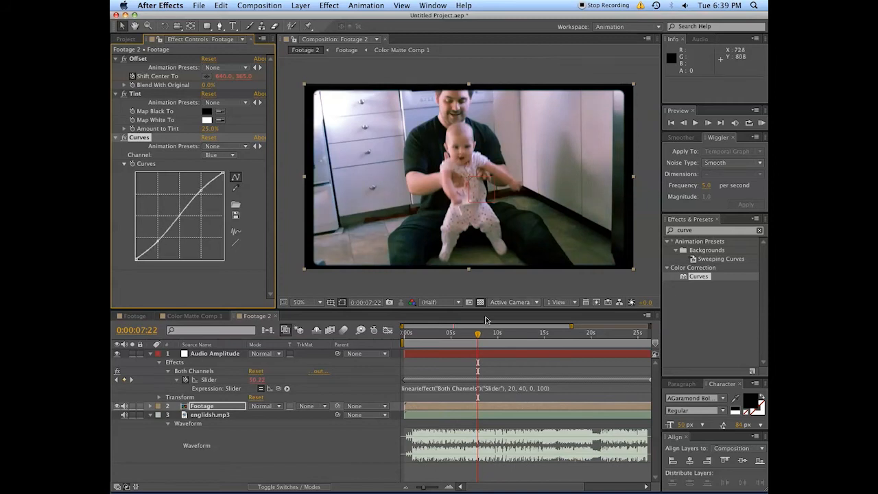
pyautogui.moveTo(478, 333)
pyautogui.mouseDown()
pyautogui.moveTo(502, 332)
pyautogui.moveTo(478, 332)
pyautogui.mouseUp()
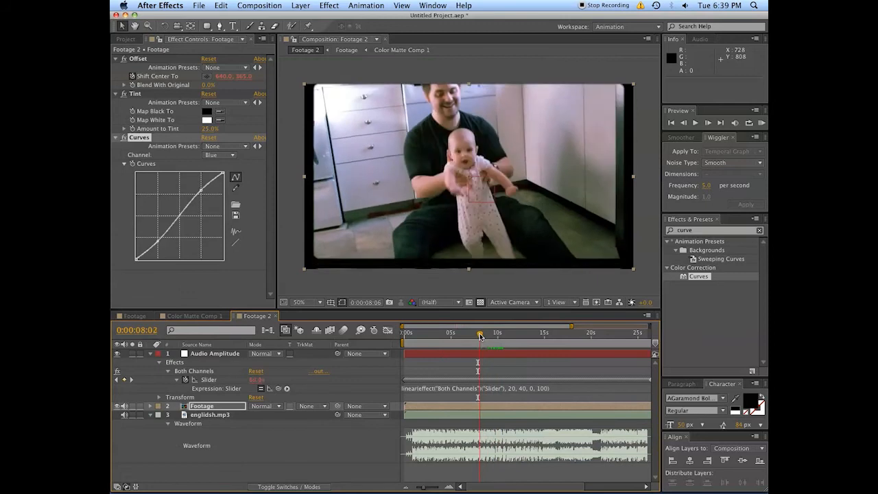
# Step: Lower the white point of the Green channel in Curves on the Footage layer and check the grade on other frames
pyautogui.click(124, 138)
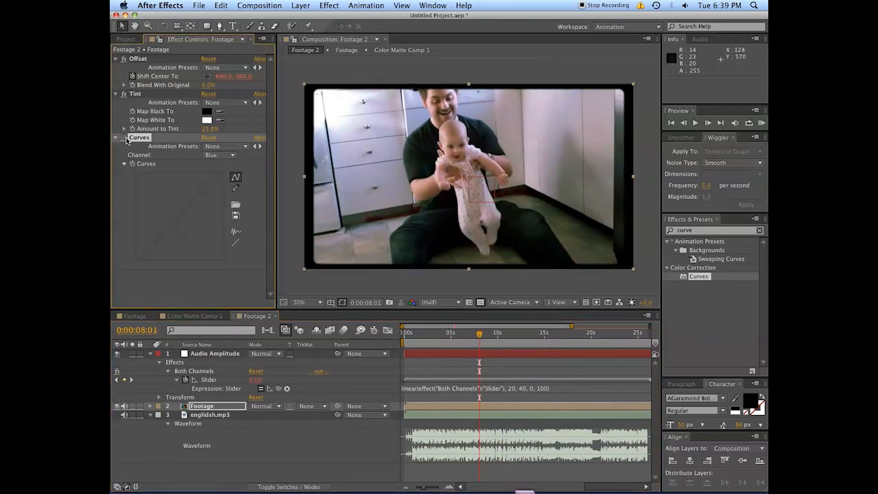
pyautogui.moveTo(541, 333); pyautogui.dragTo(569, 330)
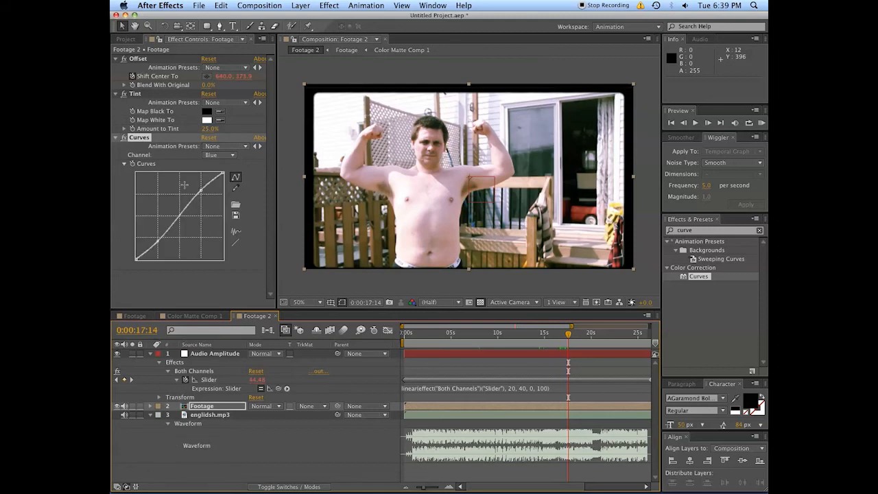
pyautogui.click(218, 156)
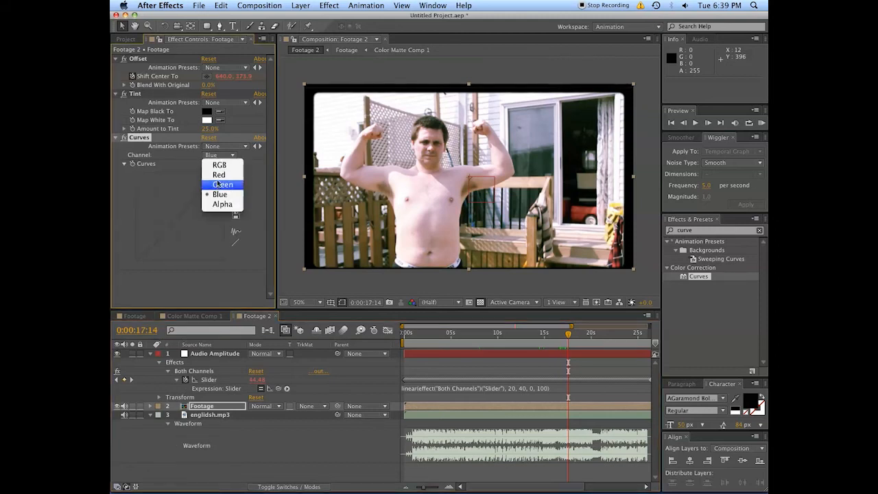
pyautogui.click(219, 184)
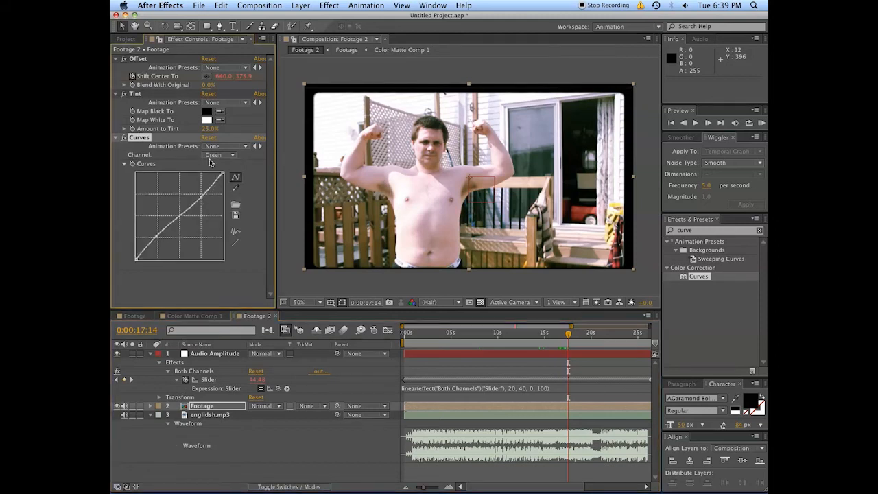
pyautogui.click(210, 158)
pyautogui.click(218, 174)
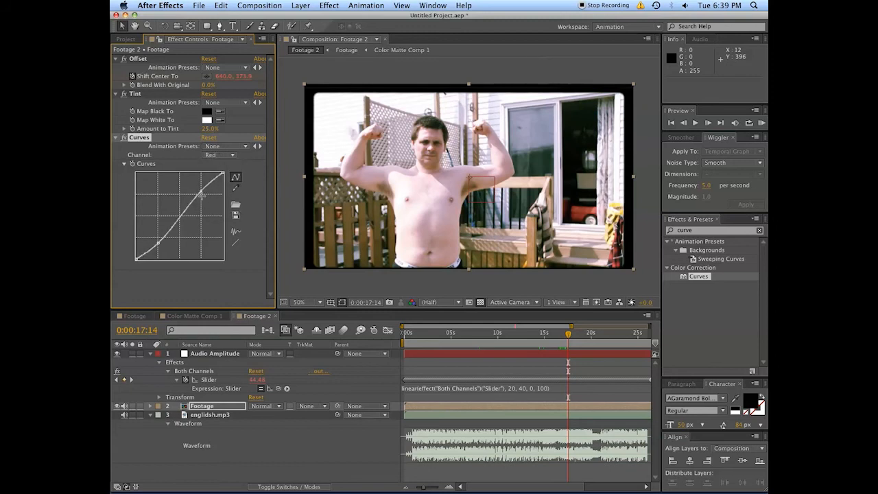
pyautogui.click(218, 155)
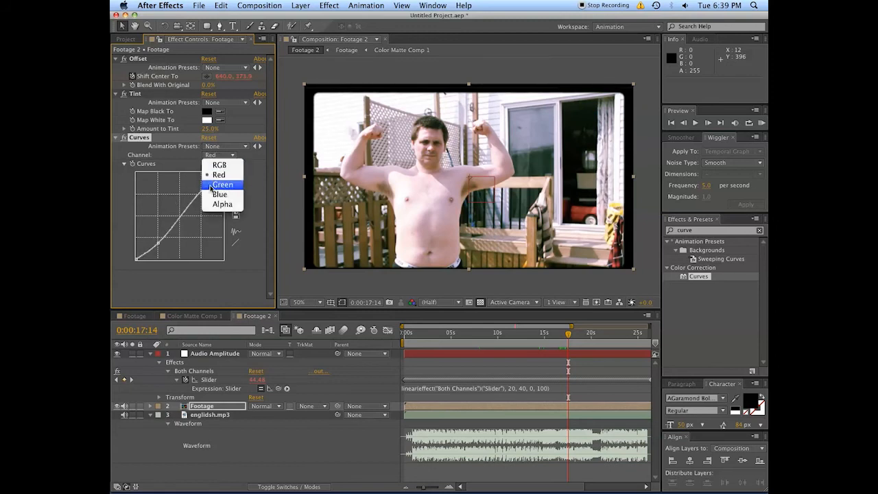
pyautogui.click(212, 183)
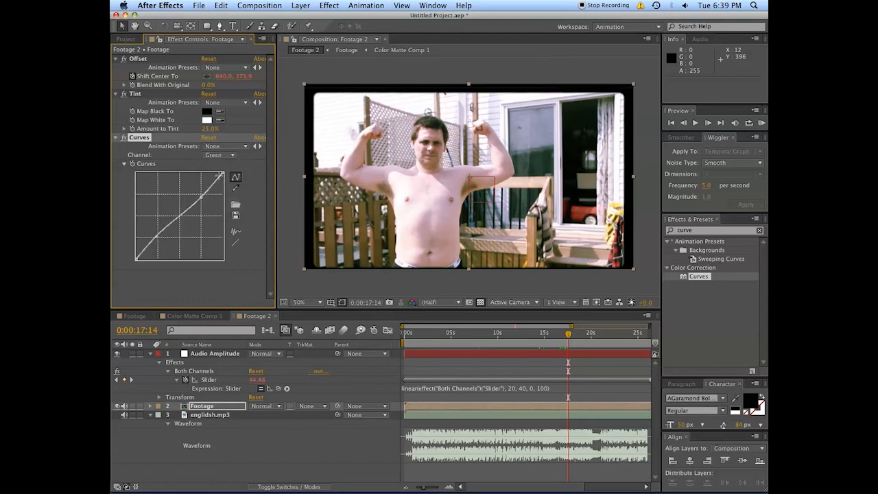
pyautogui.moveTo(219, 175); pyautogui.dragTo(228, 187)
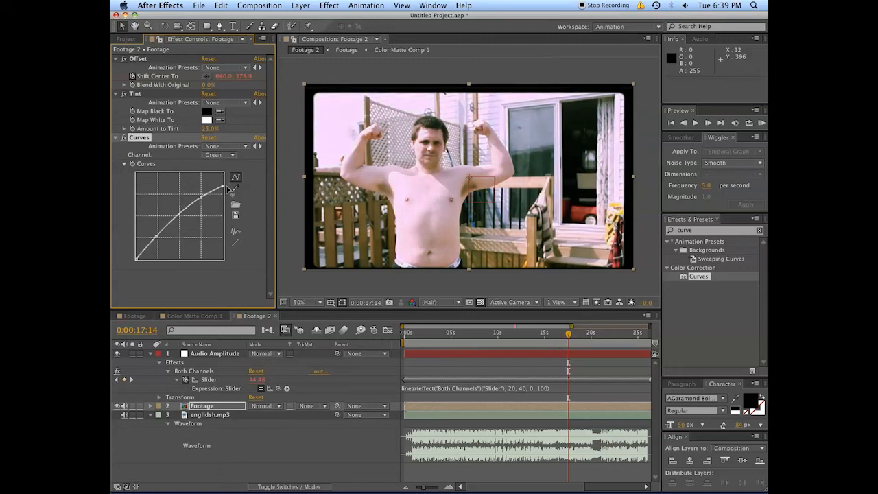
pyautogui.moveTo(523, 339); pyautogui.dragTo(497, 340)
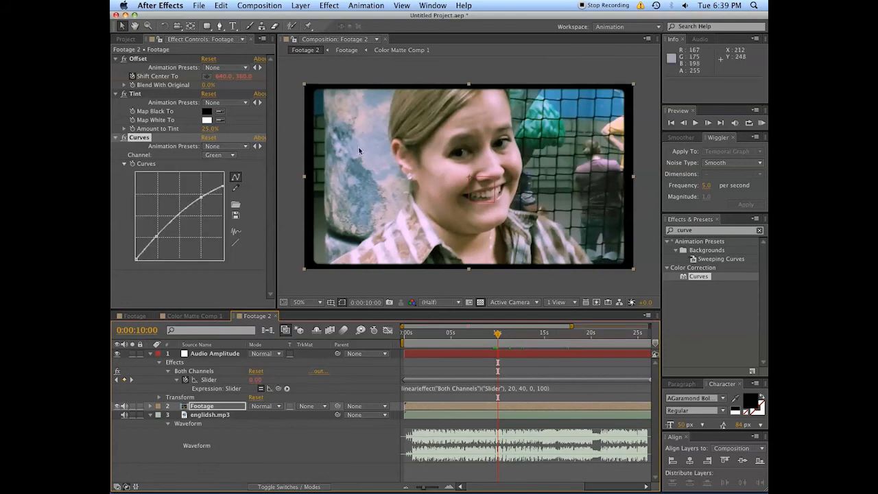
# Step: Collapse the Tint and Curves effects and apply the Exposure effect to the Footage layer
pyautogui.click(115, 99)
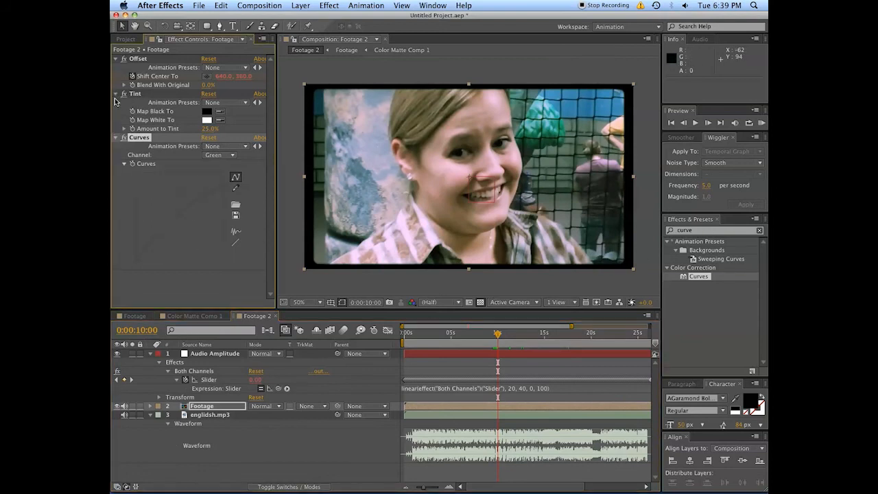
pyautogui.click(115, 94)
pyautogui.click(115, 102)
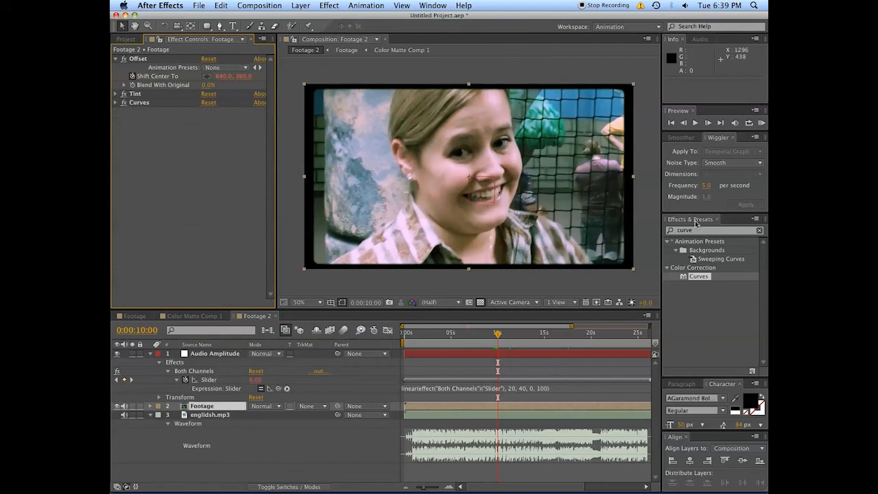
pyautogui.click(687, 231)
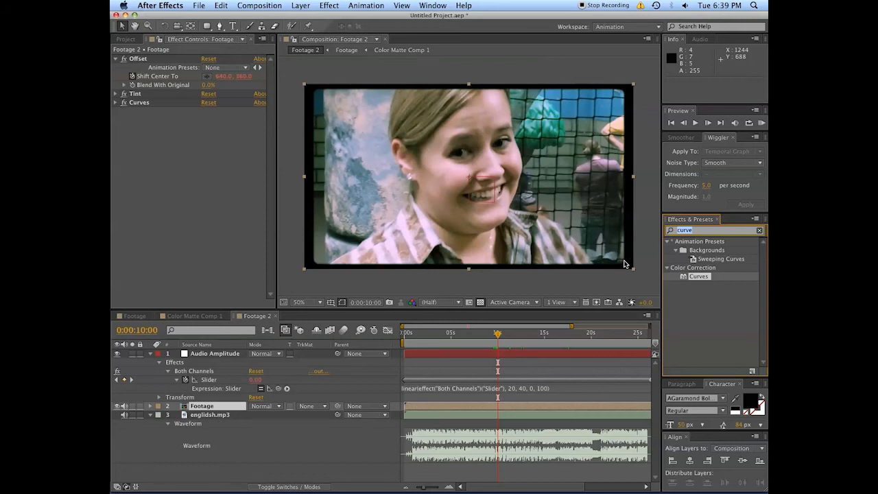
pyautogui.write('ex')
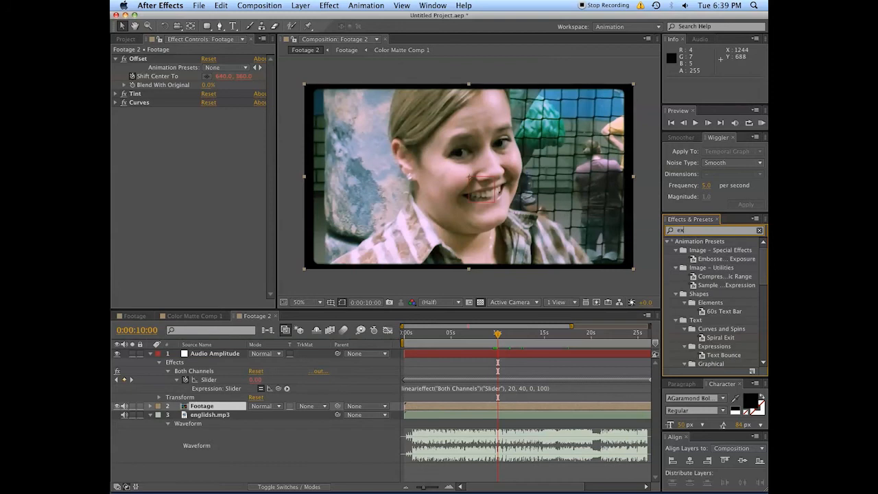
pyautogui.write('pos')
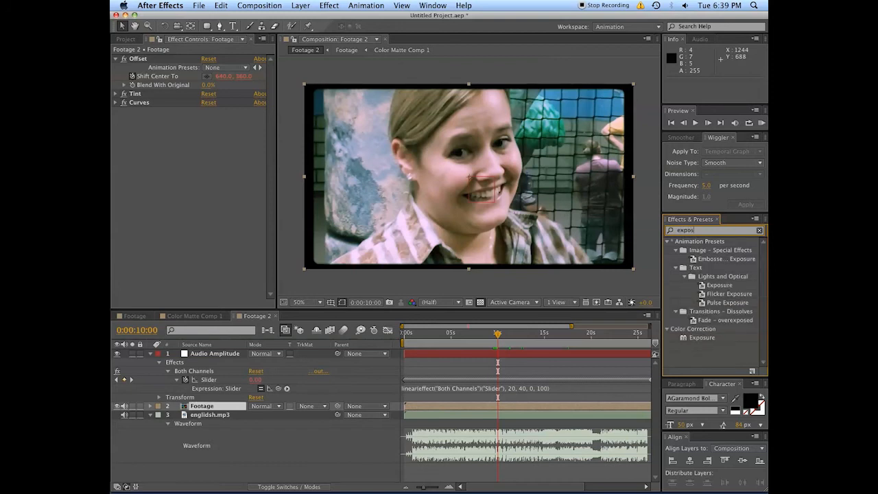
pyautogui.click(717, 337)
pyautogui.doubleClick(716, 338)
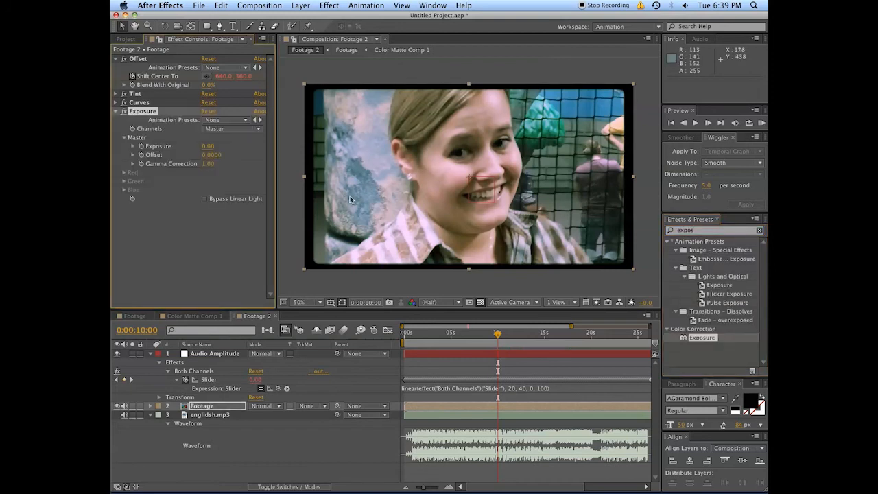
# Step: Set the master Exposure to 1.00 and Gamma Correction to 1.91, comparing with the effect off and across the timeline
pyautogui.click(208, 147)
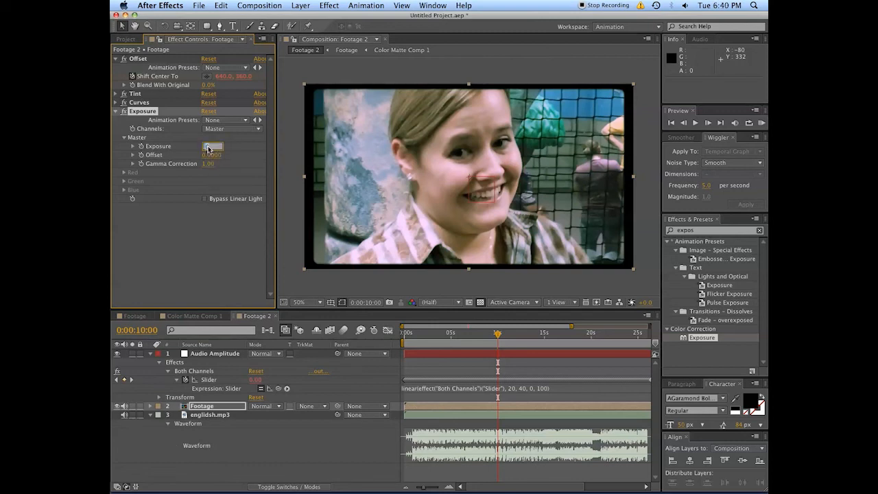
pyautogui.press('Return')
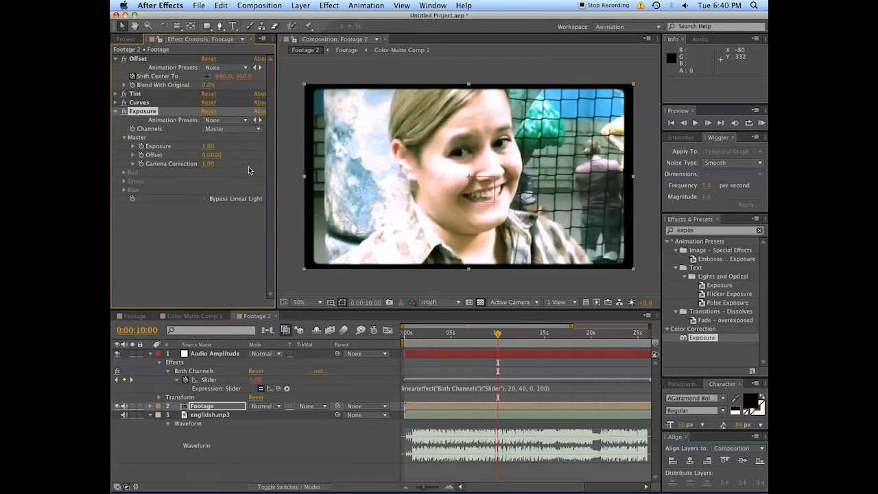
pyautogui.click(209, 164)
pyautogui.press('Return')
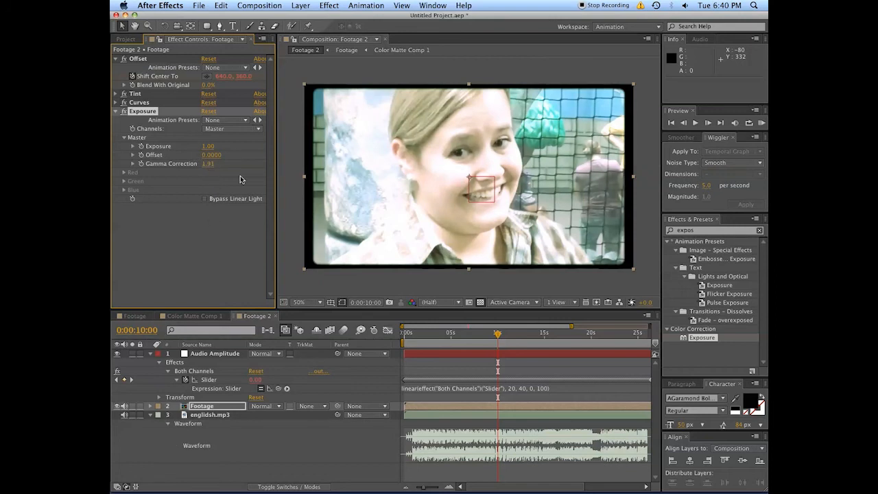
pyautogui.moveTo(527, 336); pyautogui.dragTo(534, 335)
pyautogui.click(125, 111)
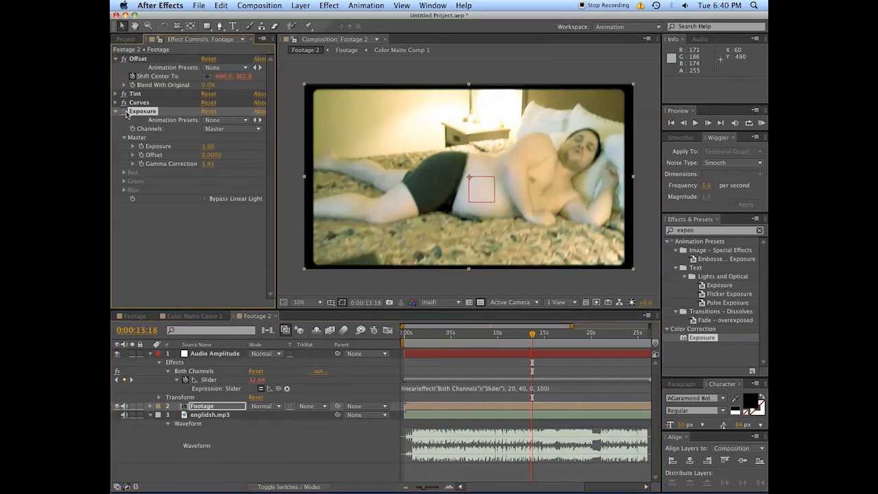
pyautogui.click(125, 111)
pyautogui.moveTo(461, 334); pyautogui.dragTo(577, 329)
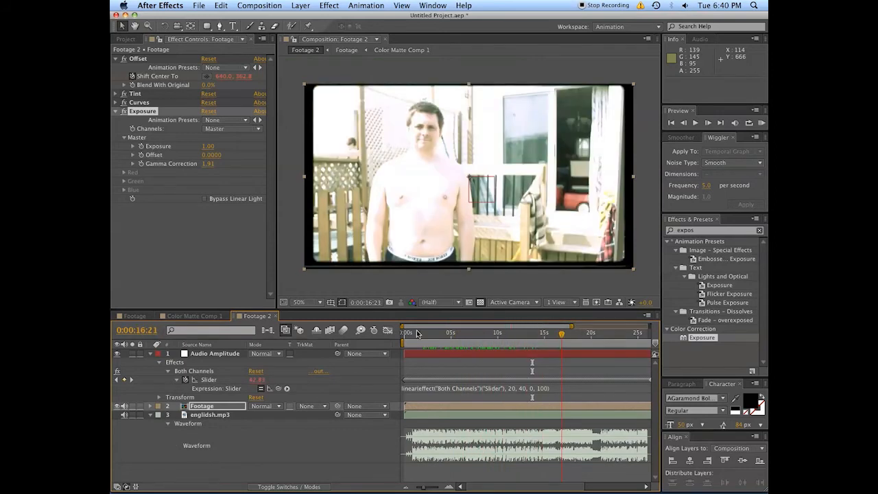
pyautogui.moveTo(418, 335); pyautogui.dragTo(621, 336)
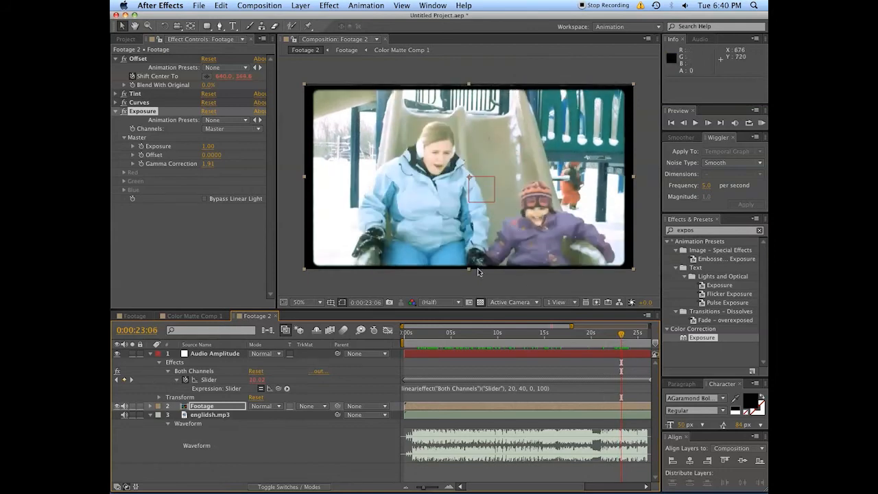
pyautogui.moveTo(566, 335); pyautogui.dragTo(607, 327)
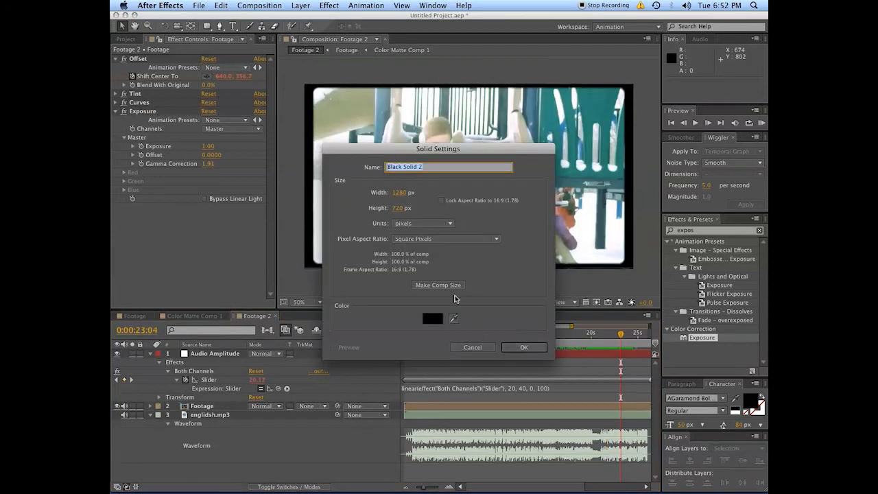
# Step: Add a comp-size black solid as the topmost layer and apply the Circle effect to it
pyautogui.click(451, 287)
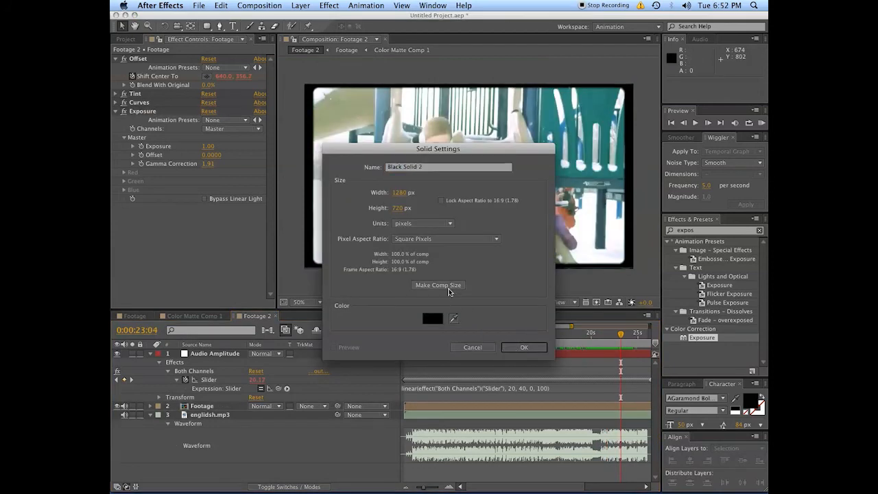
pyautogui.click(525, 347)
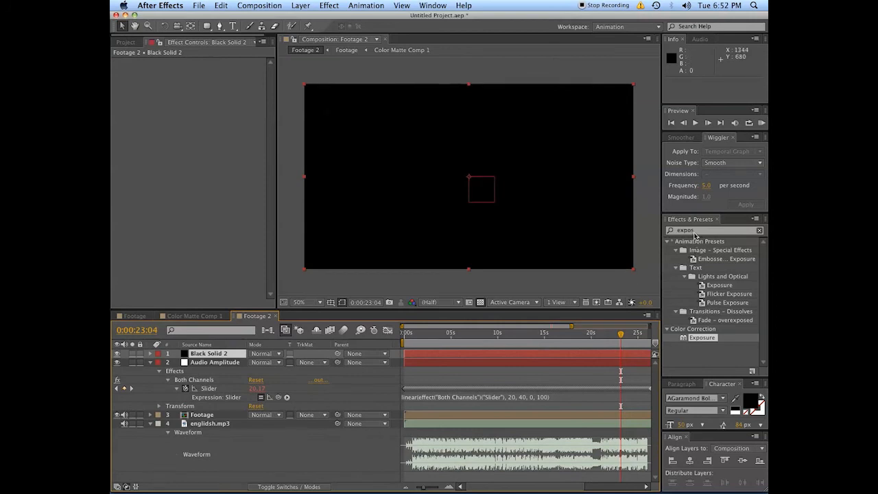
pyautogui.click(695, 232)
pyautogui.write('circ')
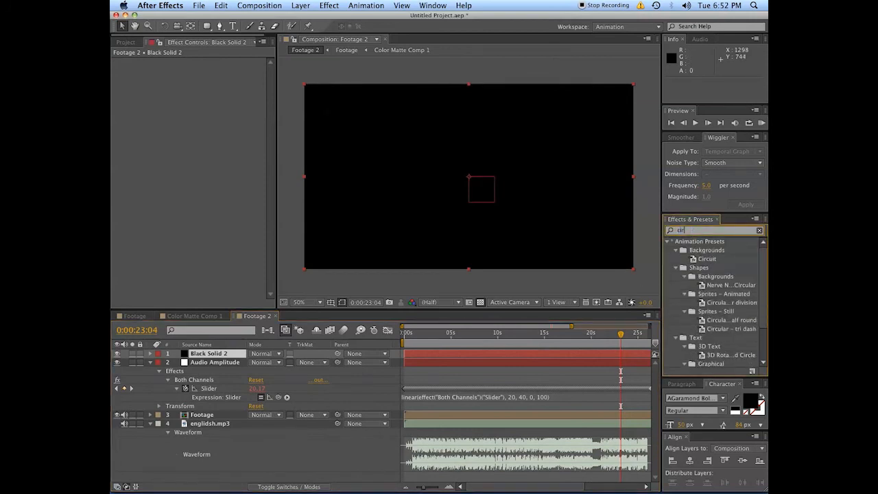
pyautogui.write('le')
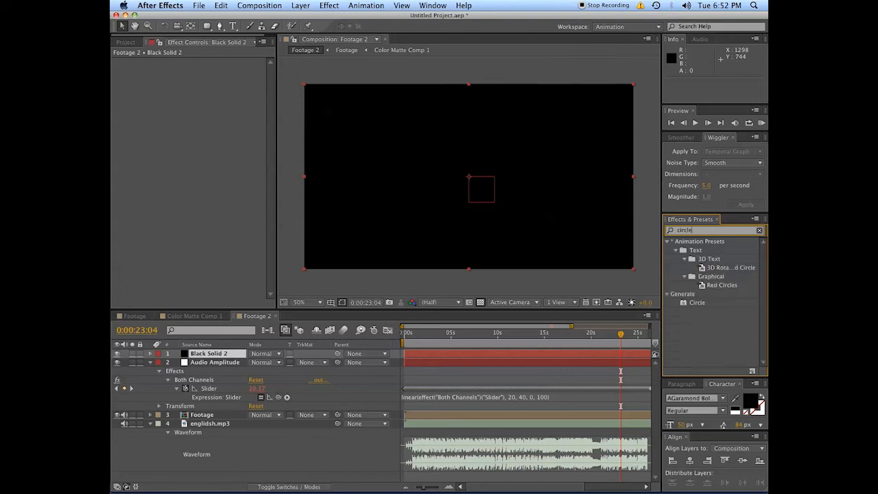
pyautogui.click(699, 302)
pyautogui.doubleClick(701, 304)
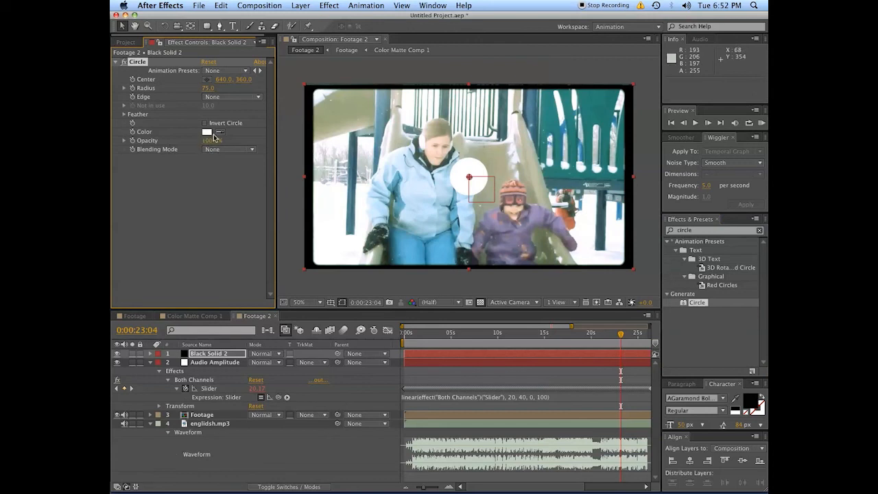
# Step: Set the Circle effect's color to black (000000) and turn on Invert Circle
pyautogui.click(208, 133)
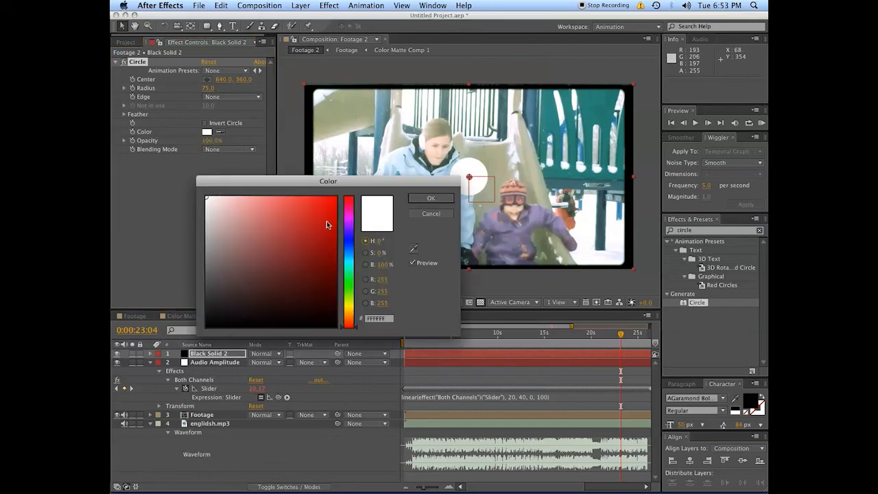
pyautogui.click(281, 248)
pyautogui.moveTo(267, 262); pyautogui.dragTo(206, 339)
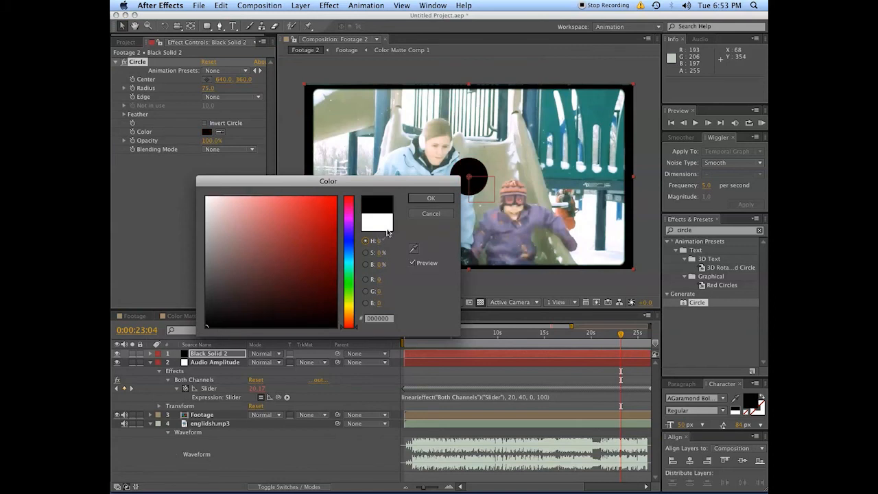
pyautogui.click(430, 198)
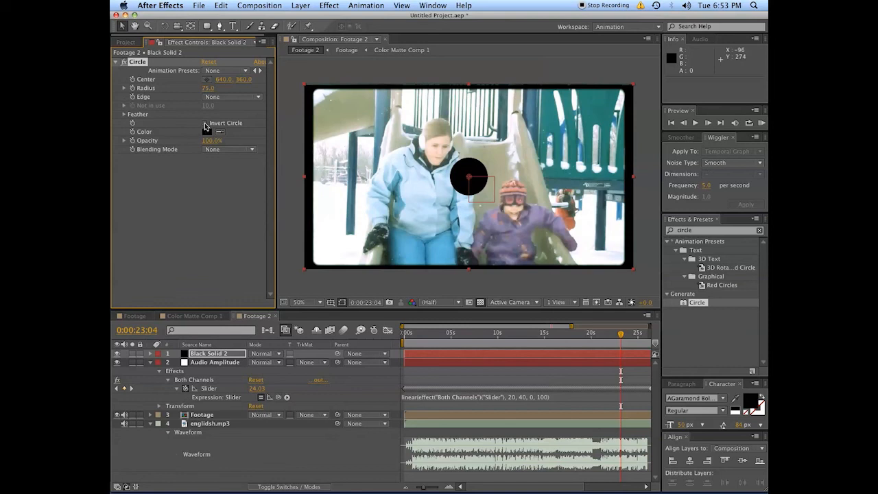
pyautogui.click(204, 123)
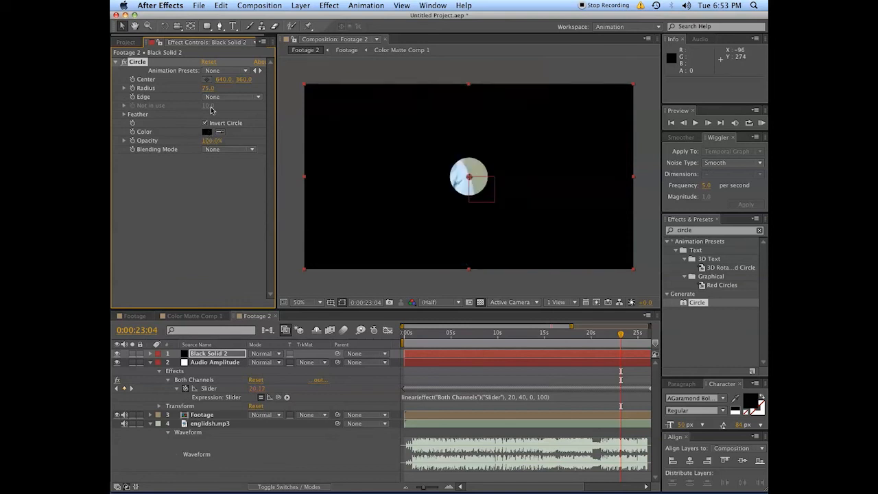
# Step: Set the inverted circle's Radius to 600 and its Feather Outer Edge to 300 to form a soft vignette
pyautogui.moveTo(213, 92); pyautogui.dragTo(381, 126)
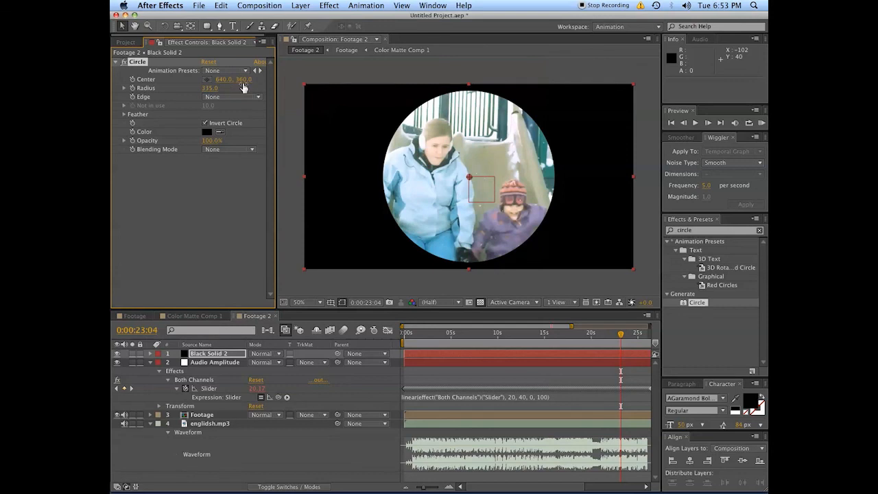
pyautogui.click(212, 89)
pyautogui.write('600')
pyautogui.press('Return')
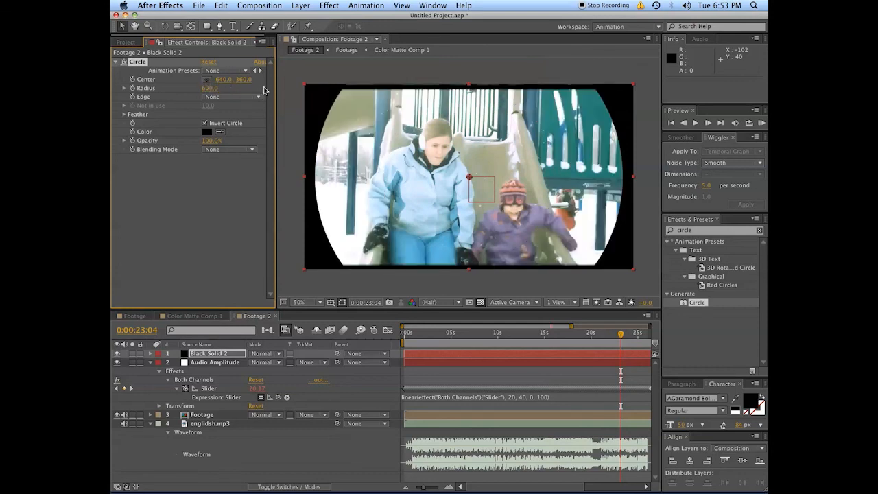
pyautogui.click(124, 114)
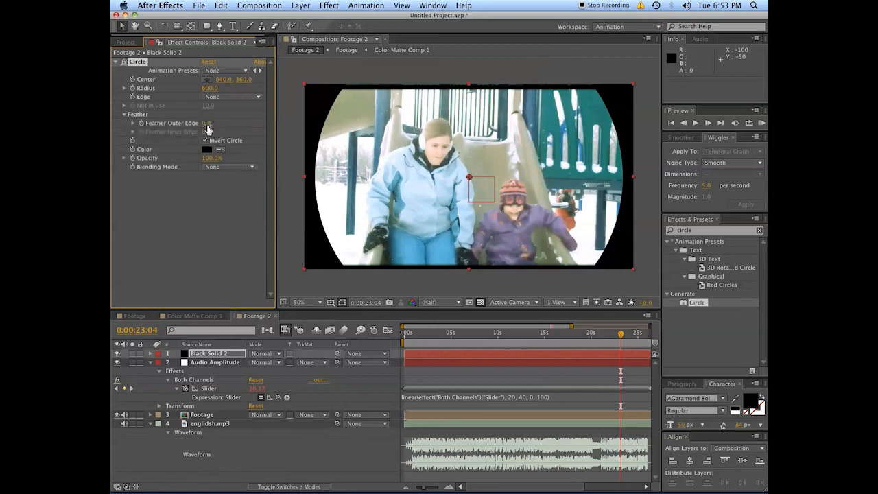
pyautogui.click(210, 124)
pyautogui.press('Return')
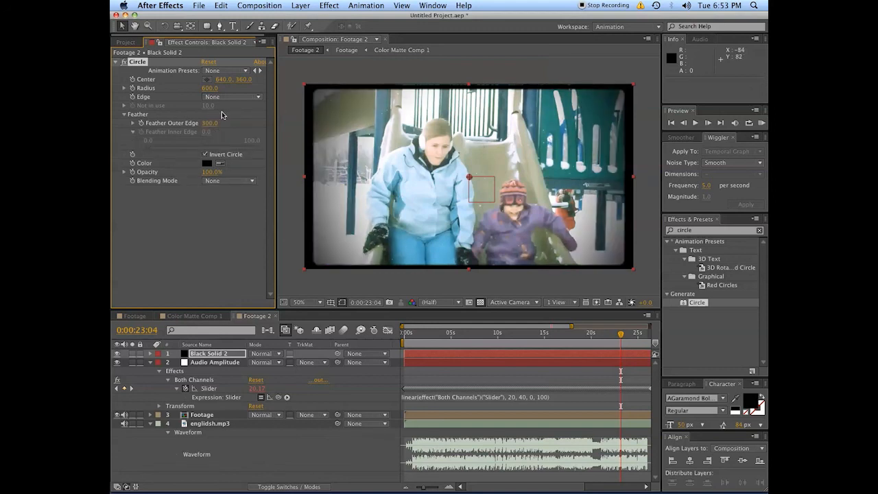
# Step: Add the expression wiggle(25,10) to the Circle's Radius and preview the flicker, including with only the black solid soloed
pyautogui.keyDown('alt'); pyautogui.click(132, 88); pyautogui.keyUp('alt')
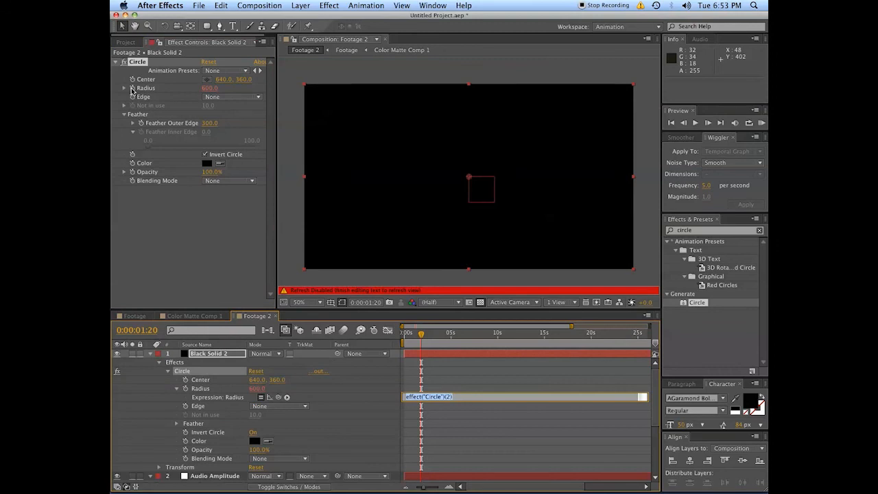
pyautogui.write('wiggle(25,10')
pyautogui.press('KP_Enter')
pyautogui.press('space')
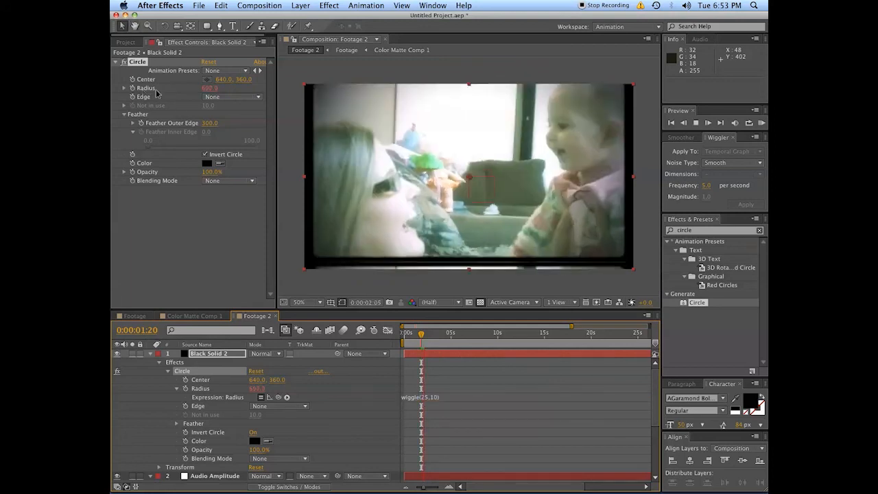
pyautogui.press('space')
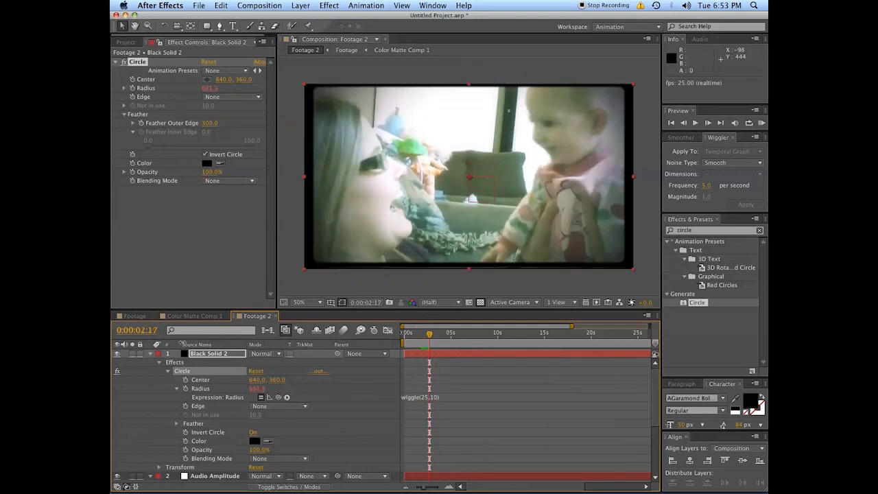
pyautogui.click(133, 354)
pyautogui.press('space')
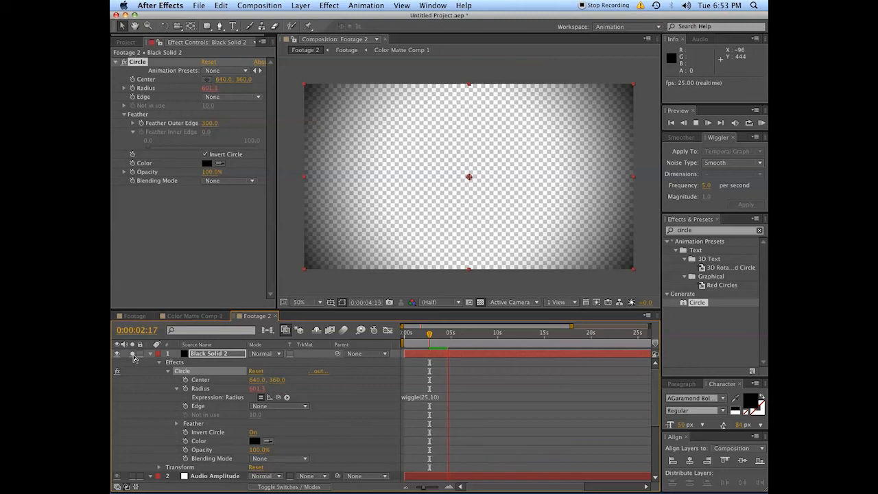
pyautogui.click(133, 354)
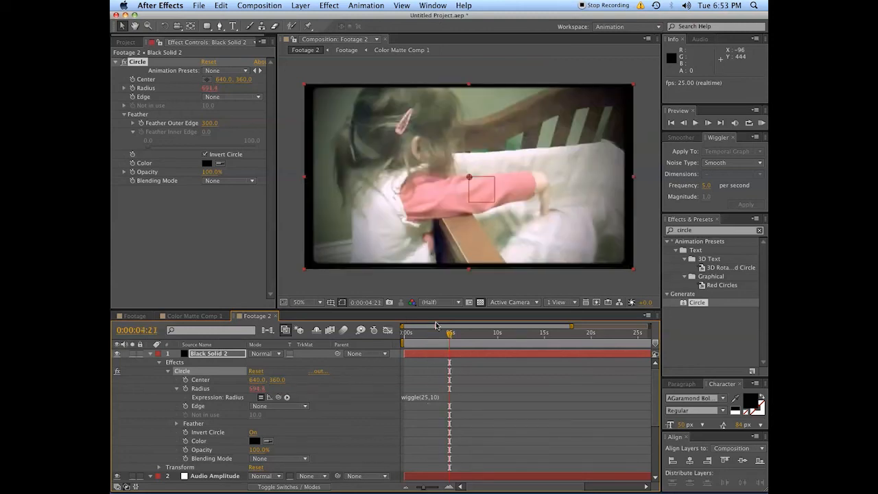